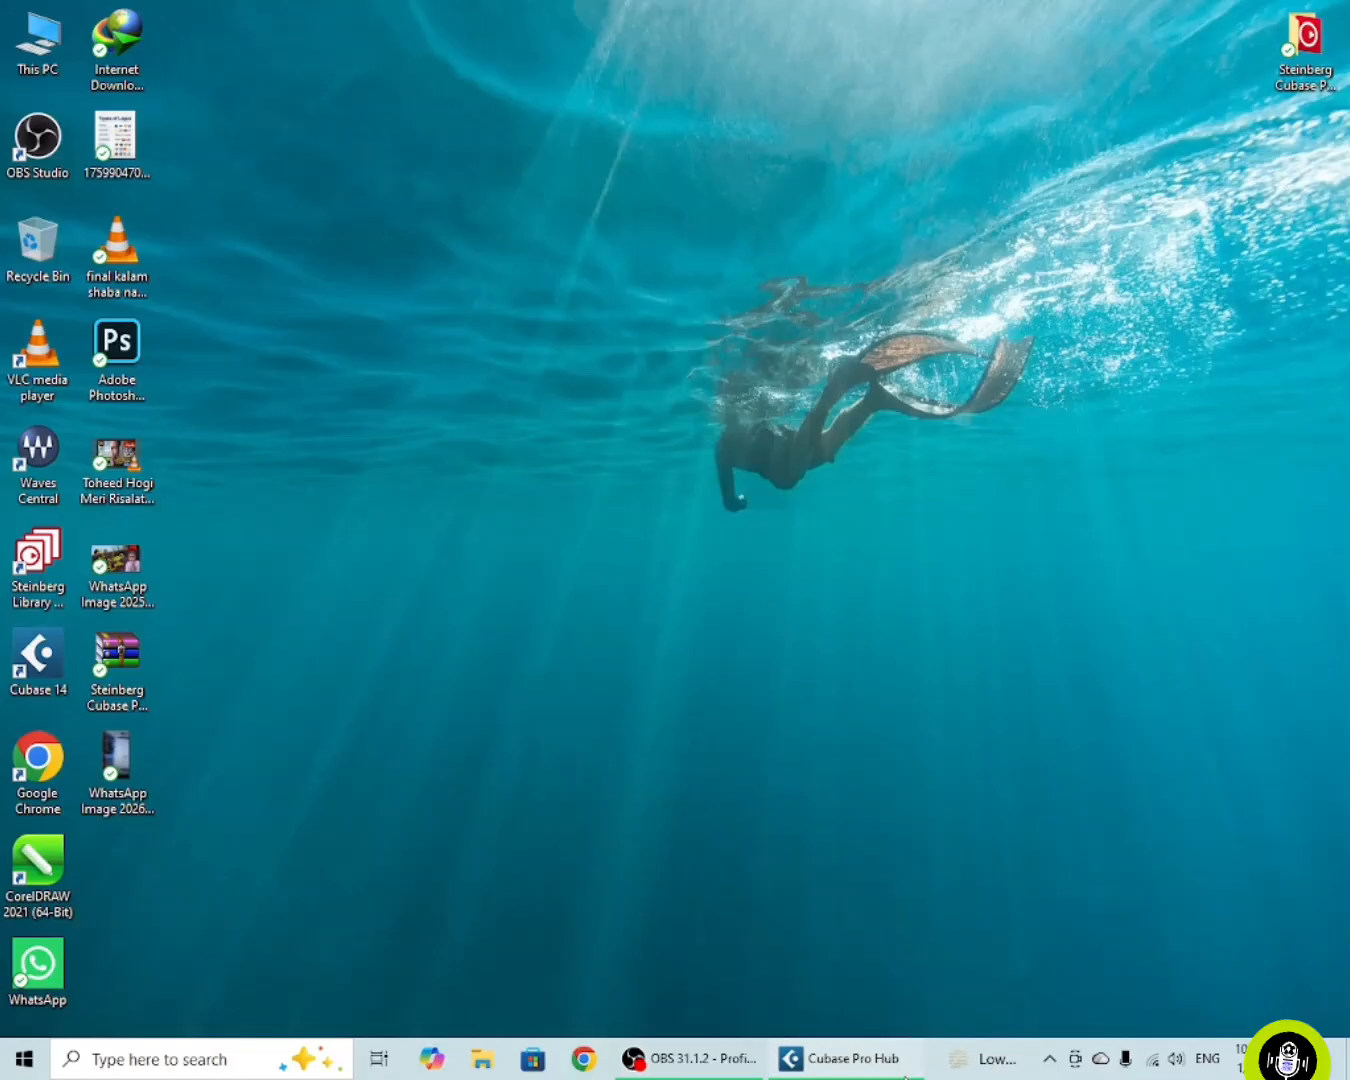
Switch to the Cubase Pro Hub and look through the Recent, Recording, Scoring, Production, Mastering and More project categories.
click(845, 1058)
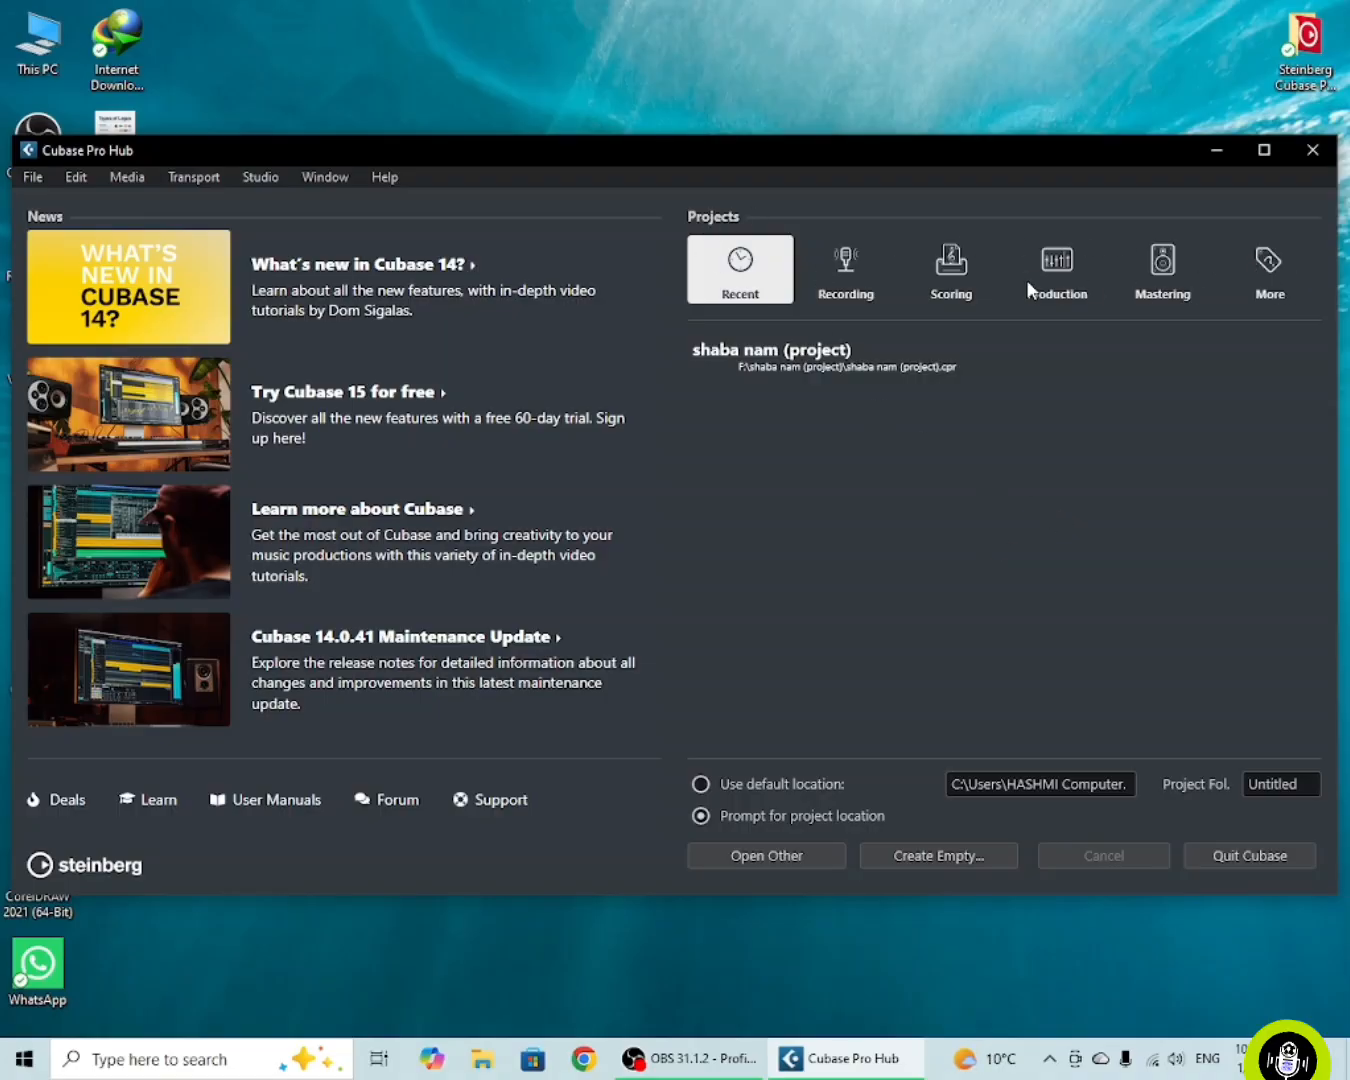
click(830, 296)
click(752, 297)
click(843, 290)
click(952, 275)
click(1057, 275)
click(1166, 278)
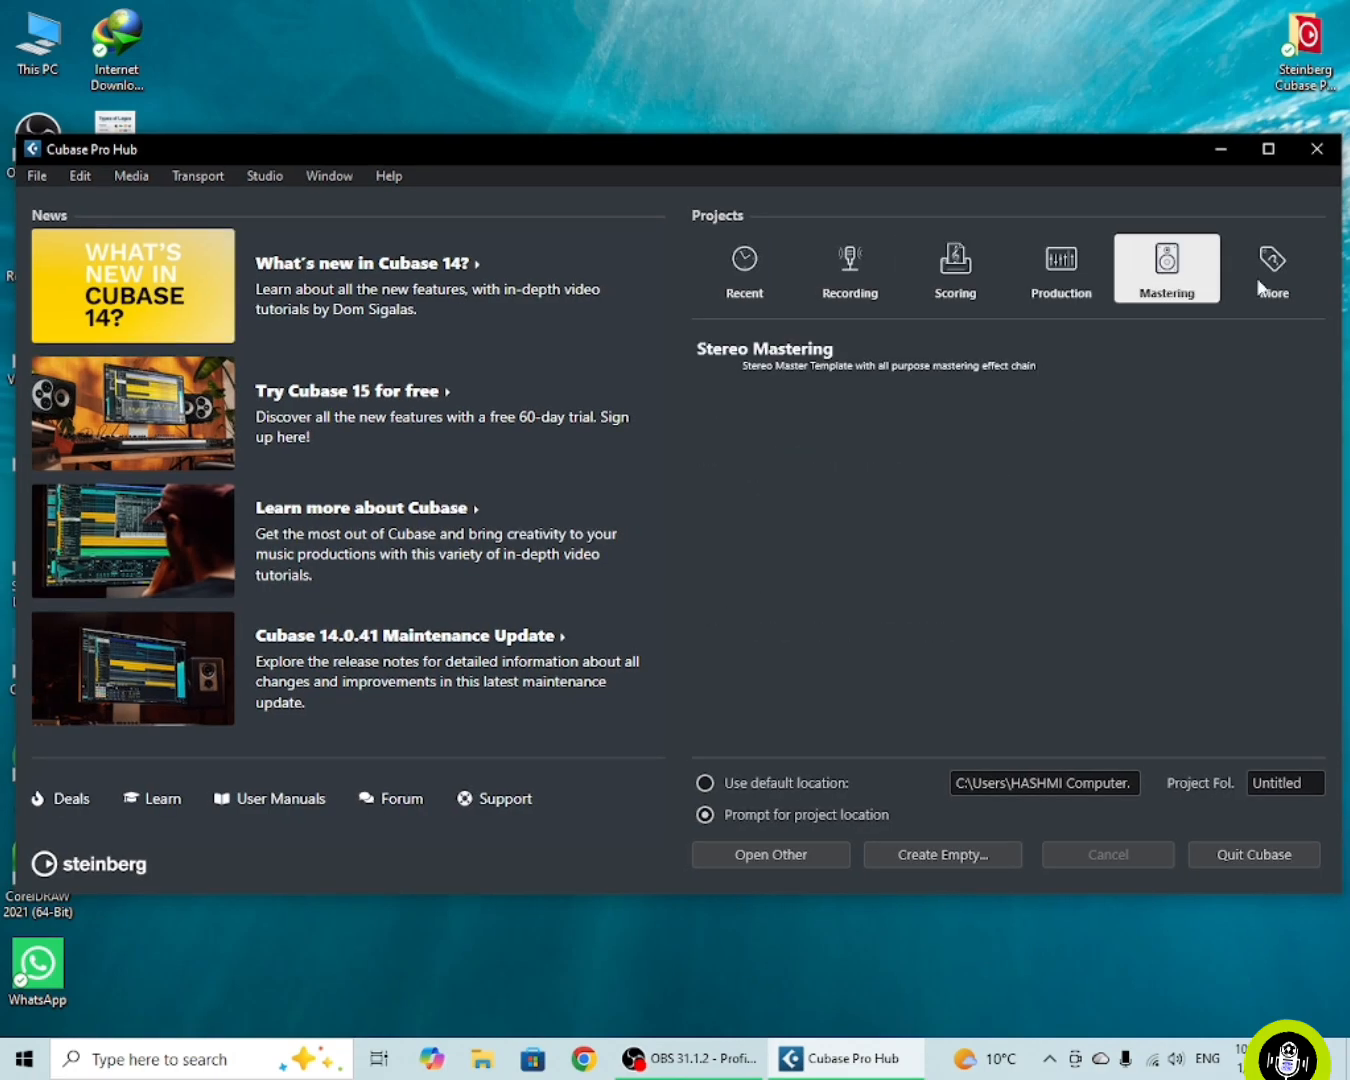
click(1264, 287)
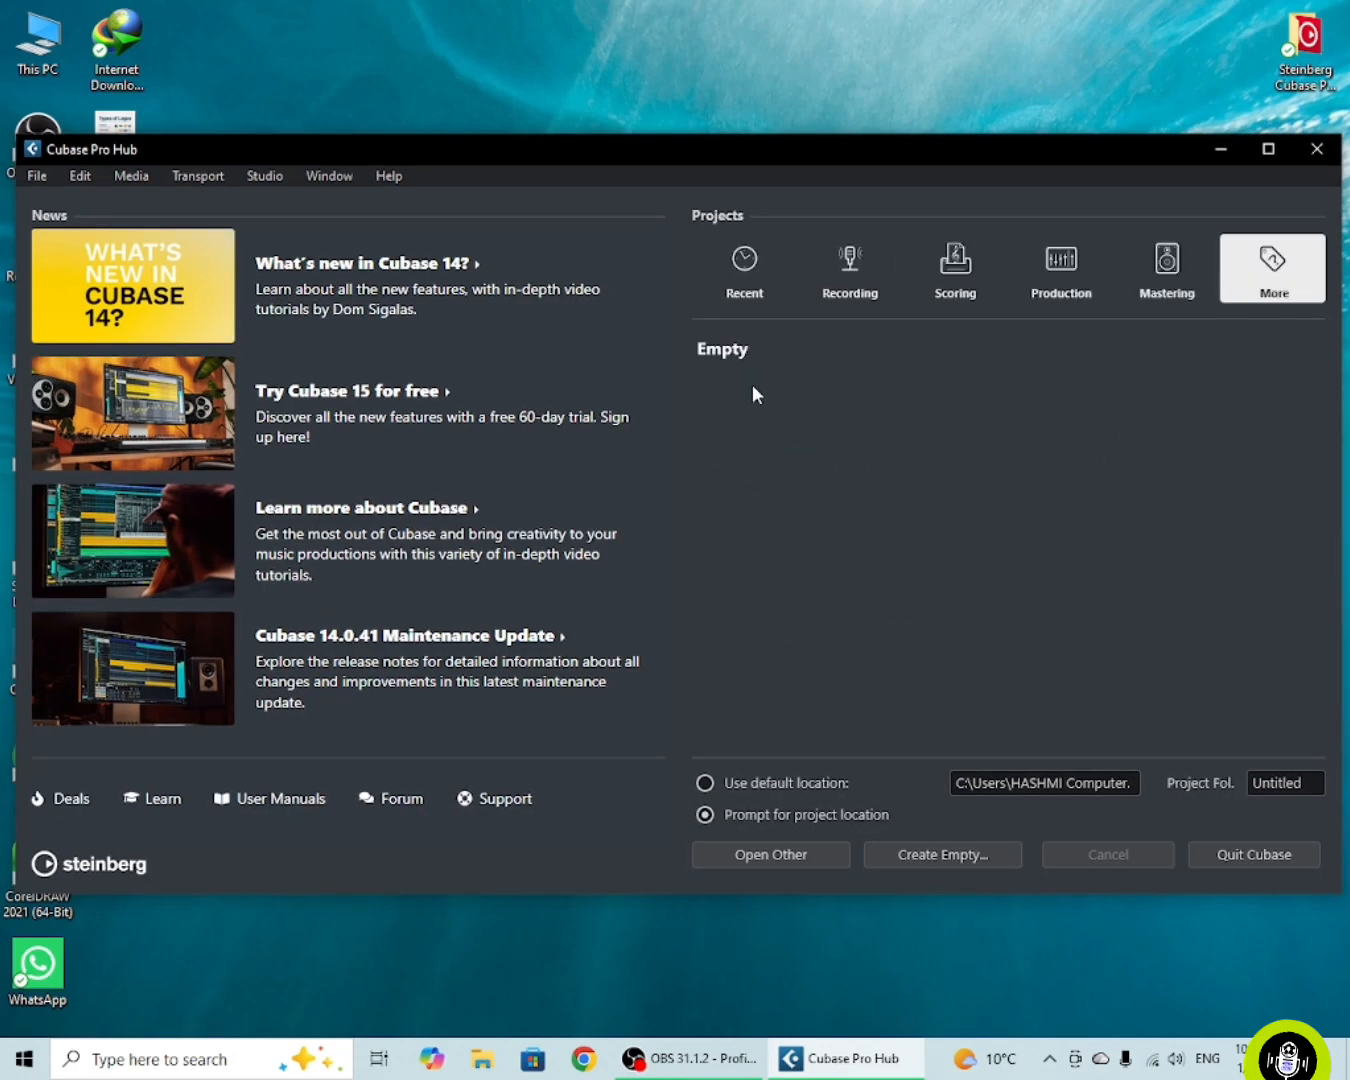
click(761, 298)
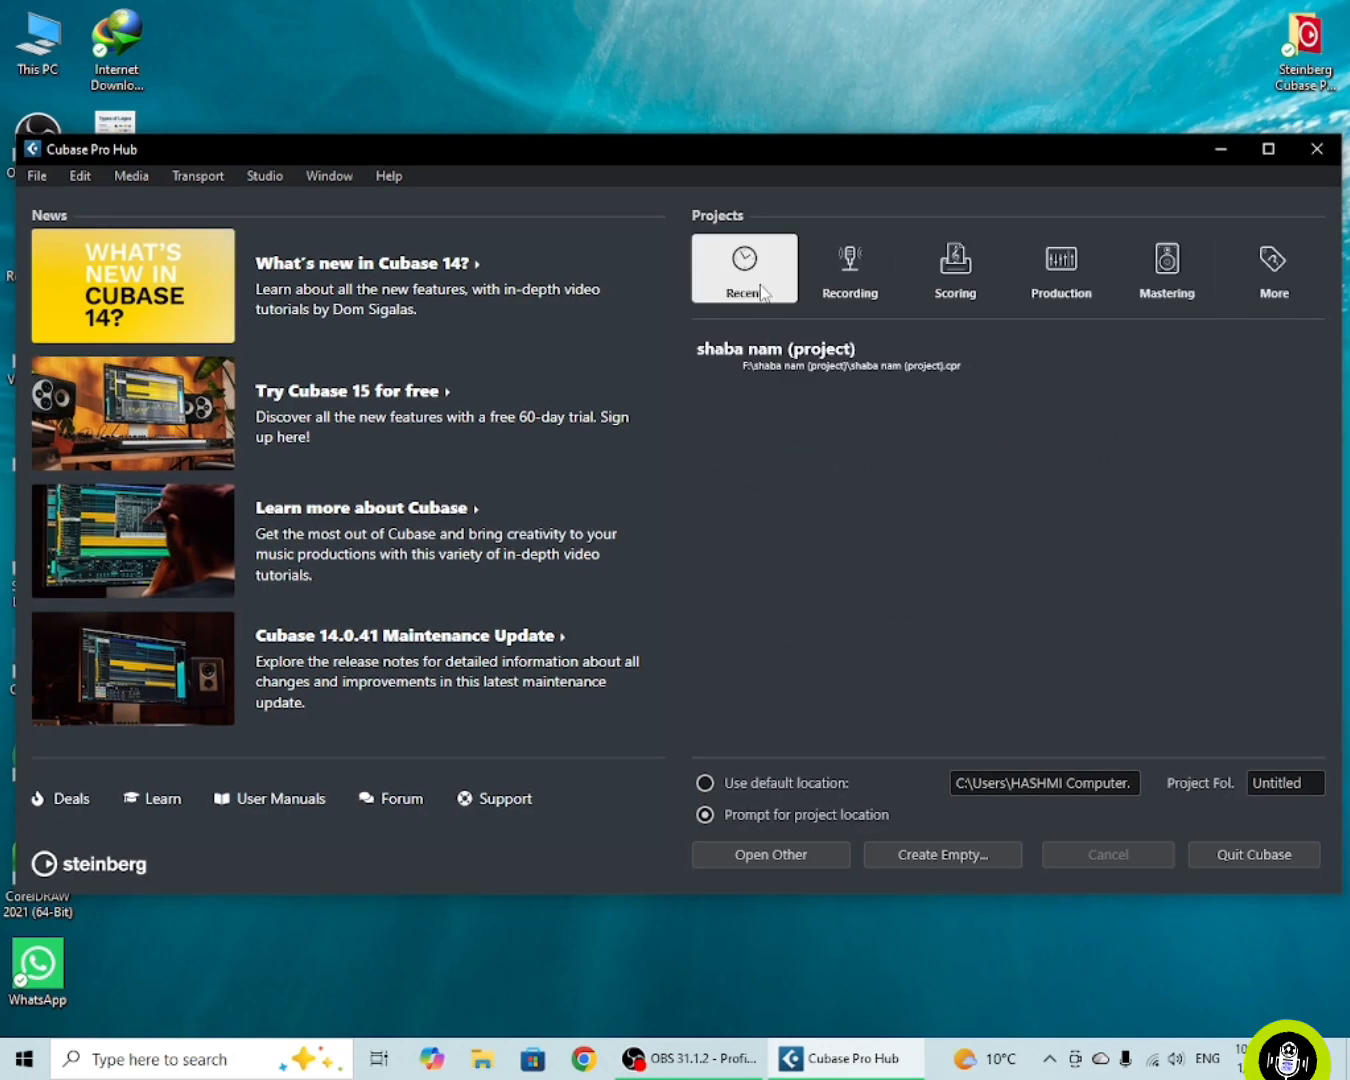
Compare the Hub's list of recent projects with its Recording template category.
click(810, 381)
click(807, 479)
click(865, 252)
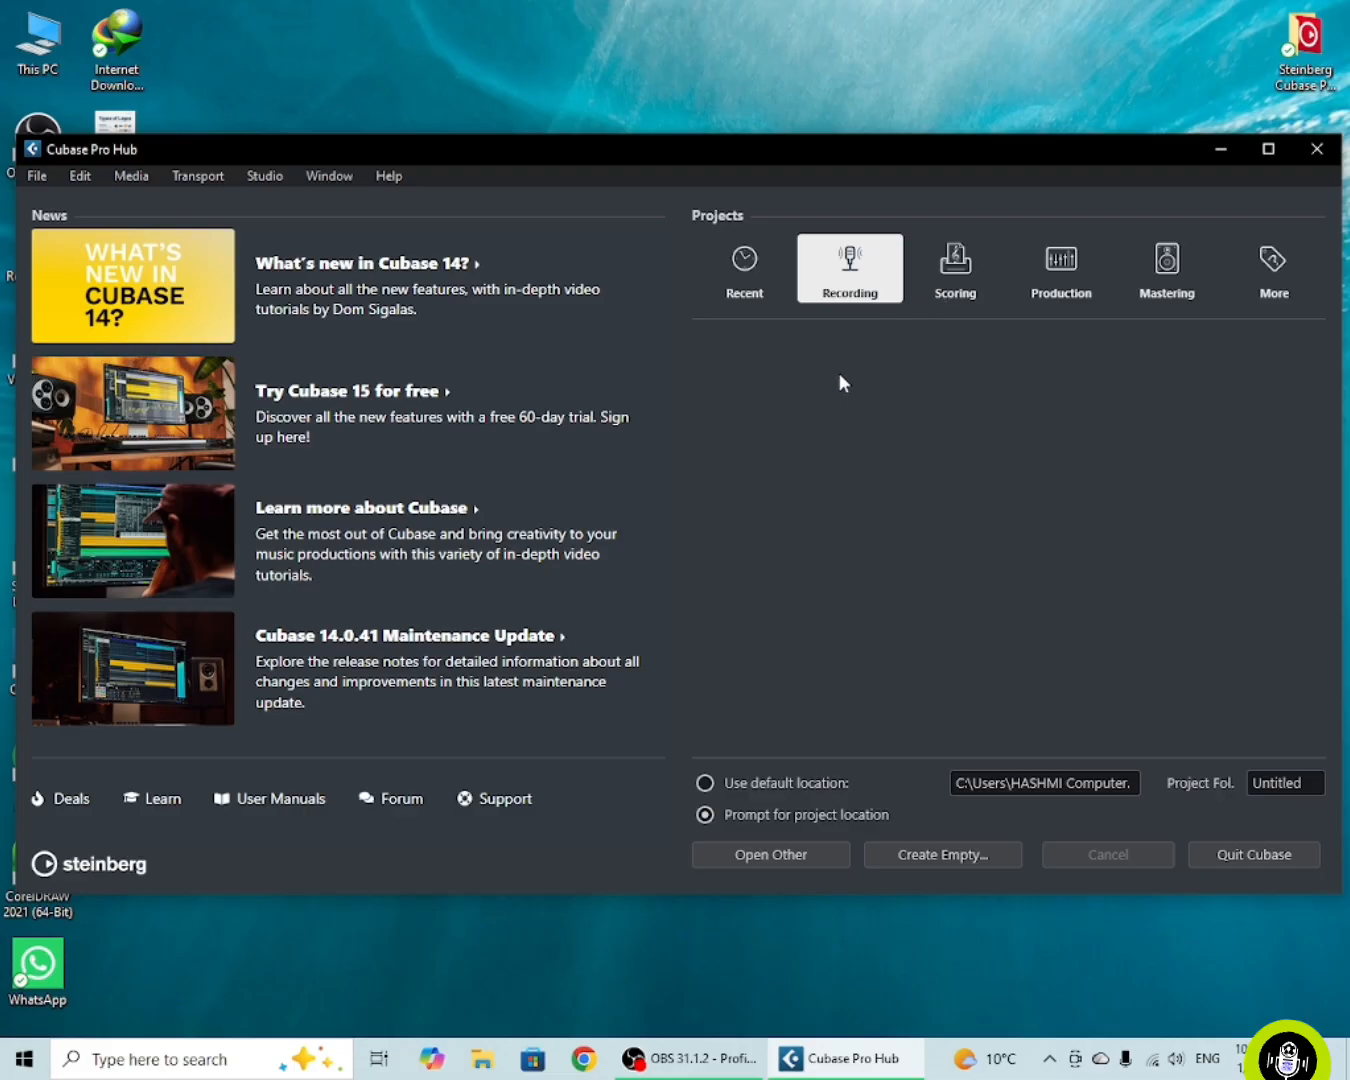
click(760, 265)
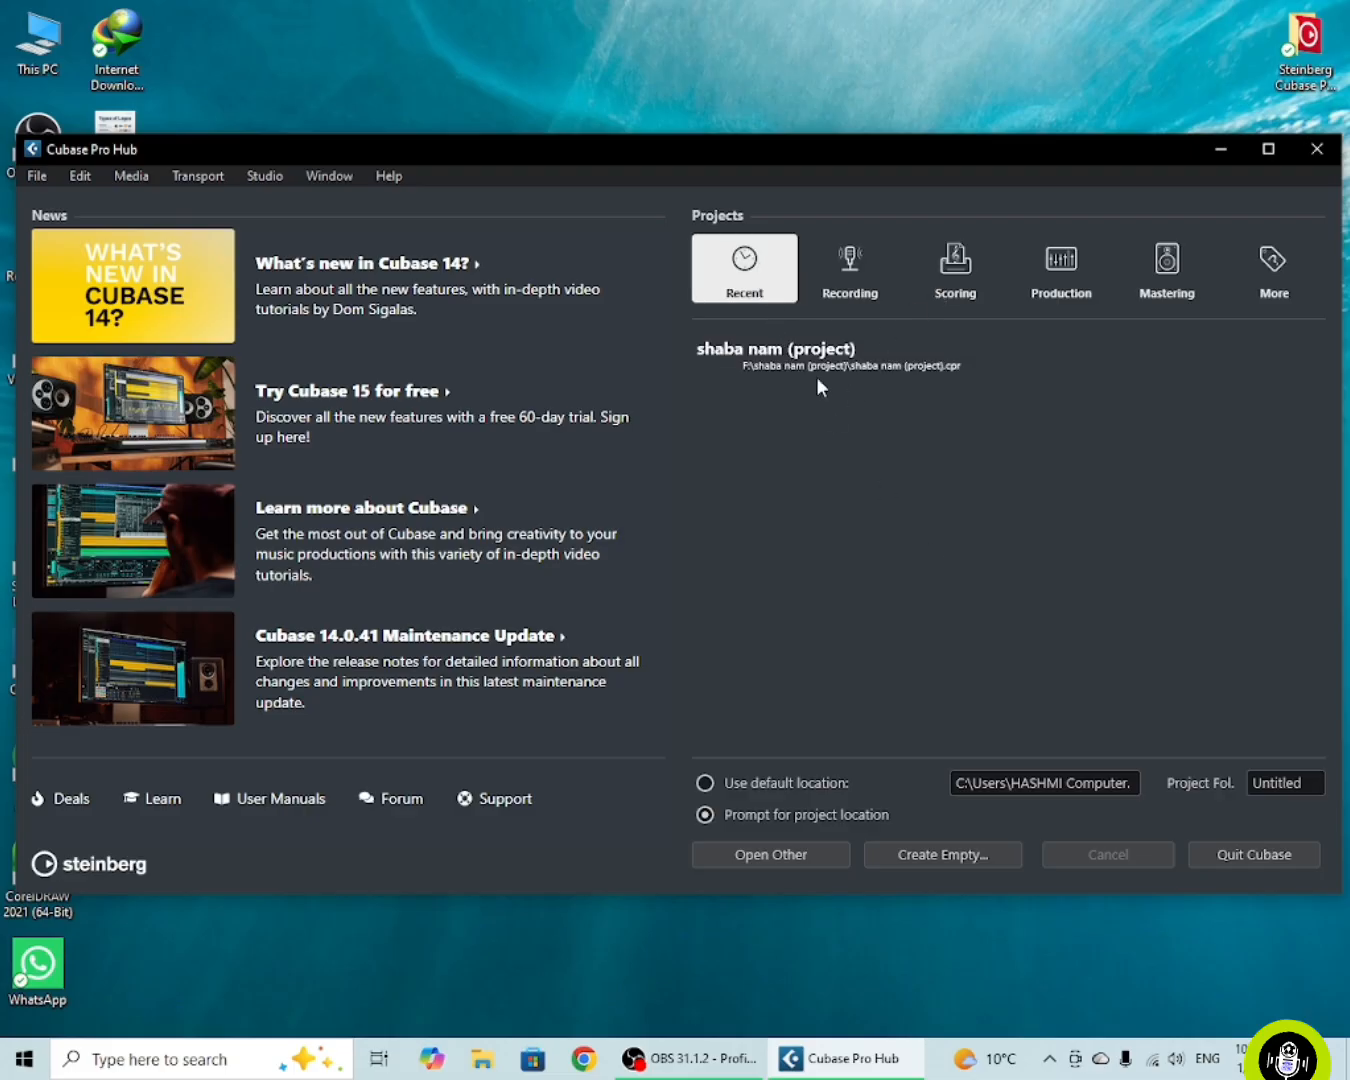
click(850, 275)
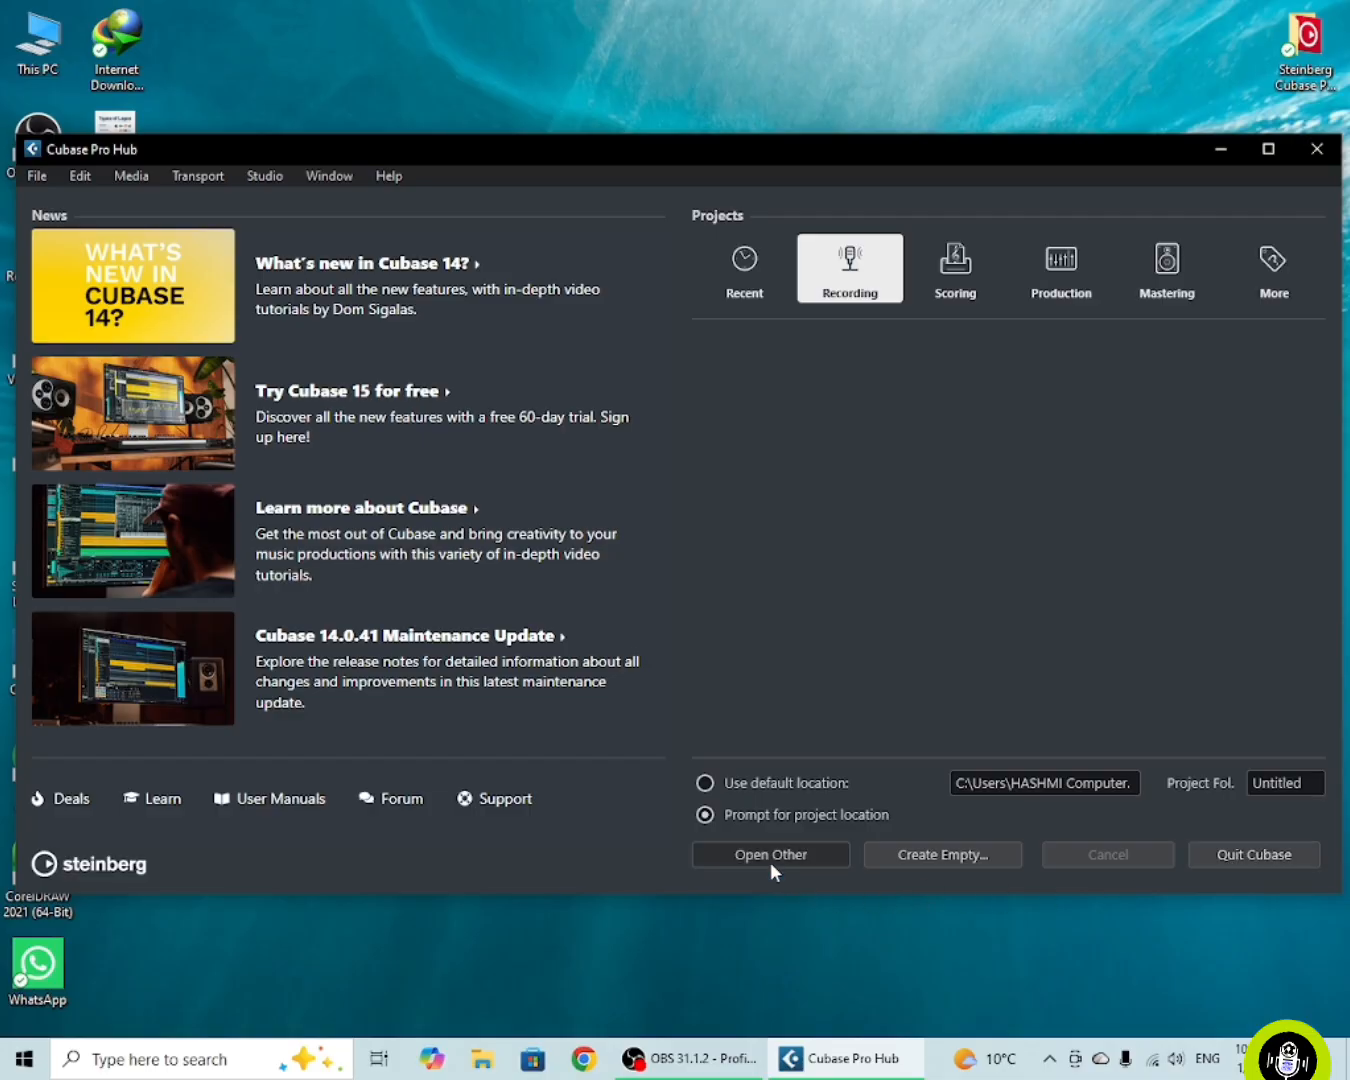
click(745, 265)
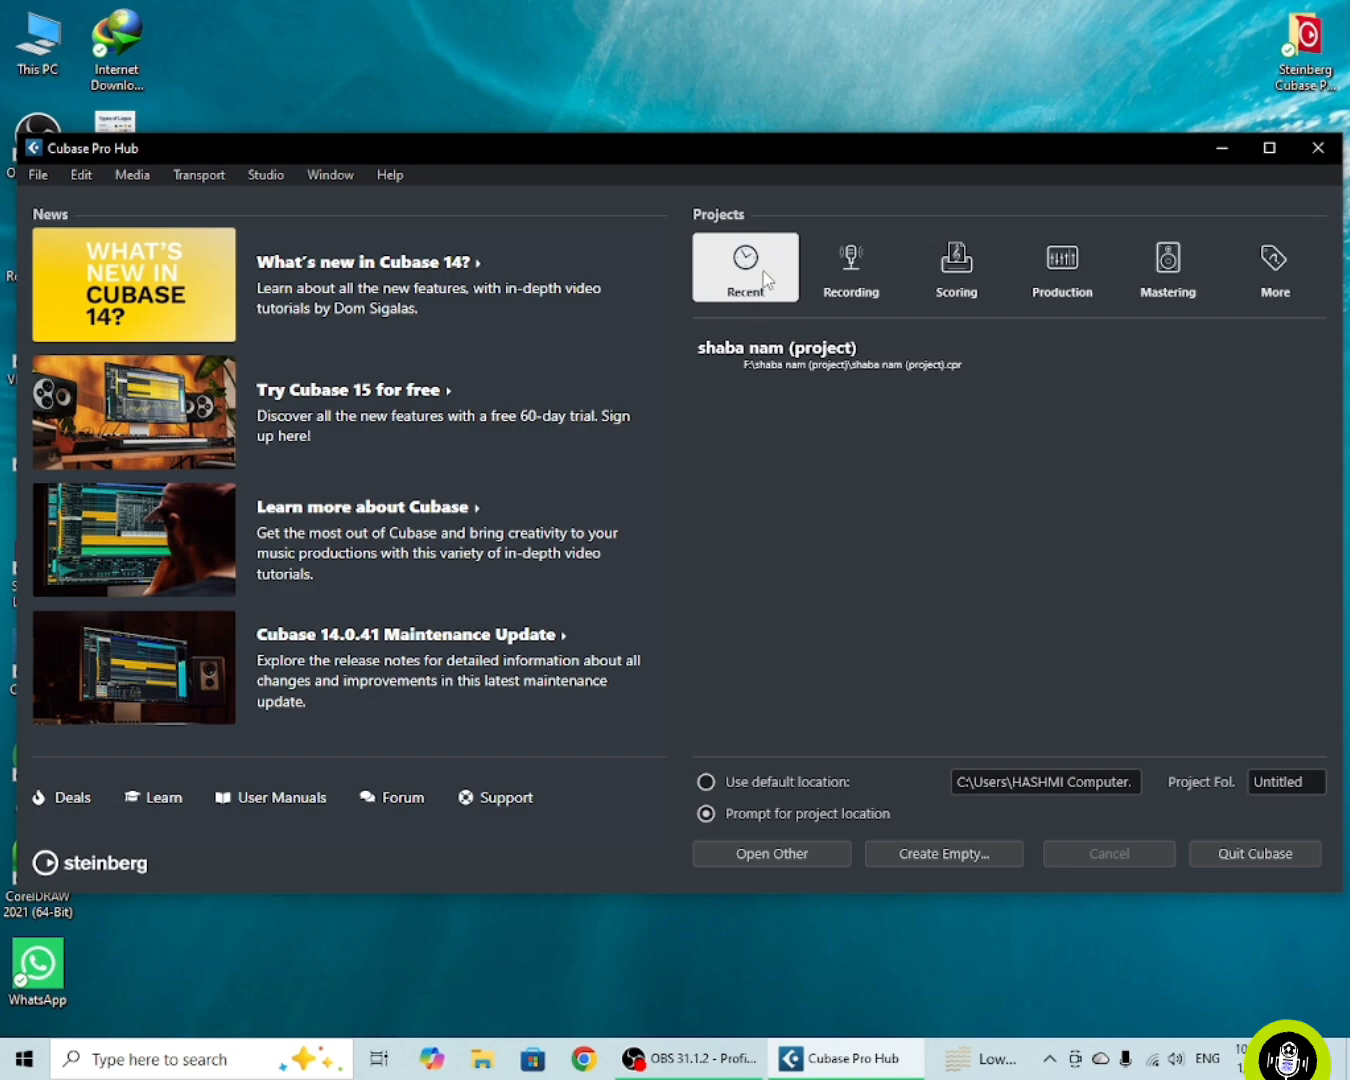
Start creating an empty project and browse to the CLIENTS WORKS (E:) drive for its project folder.
click(944, 855)
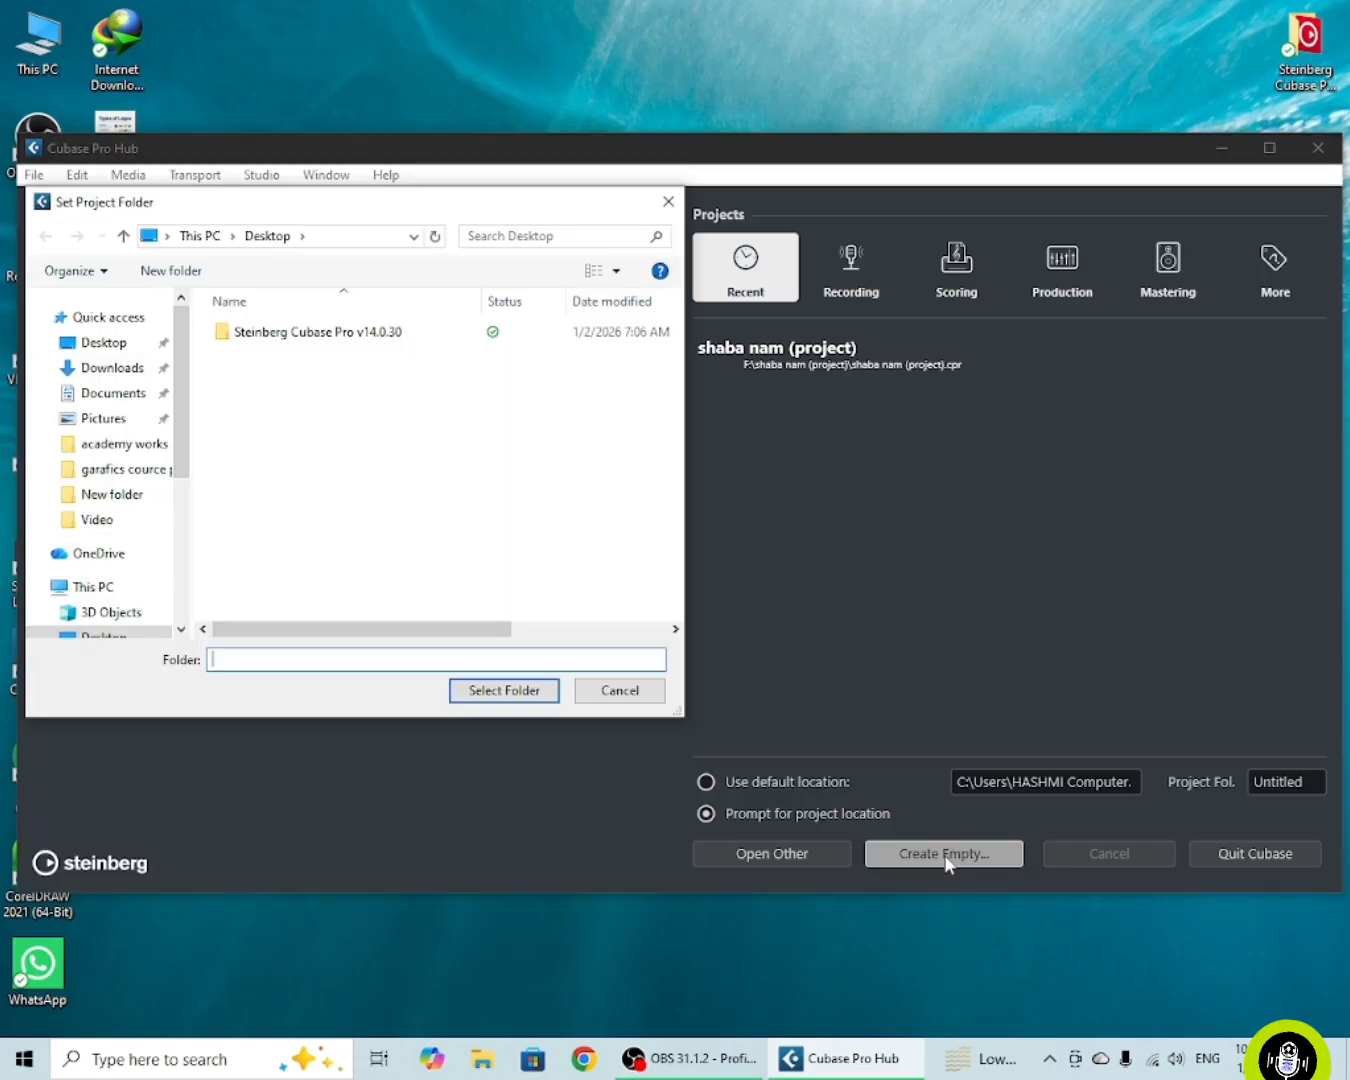
drag(425, 208, 767, 265)
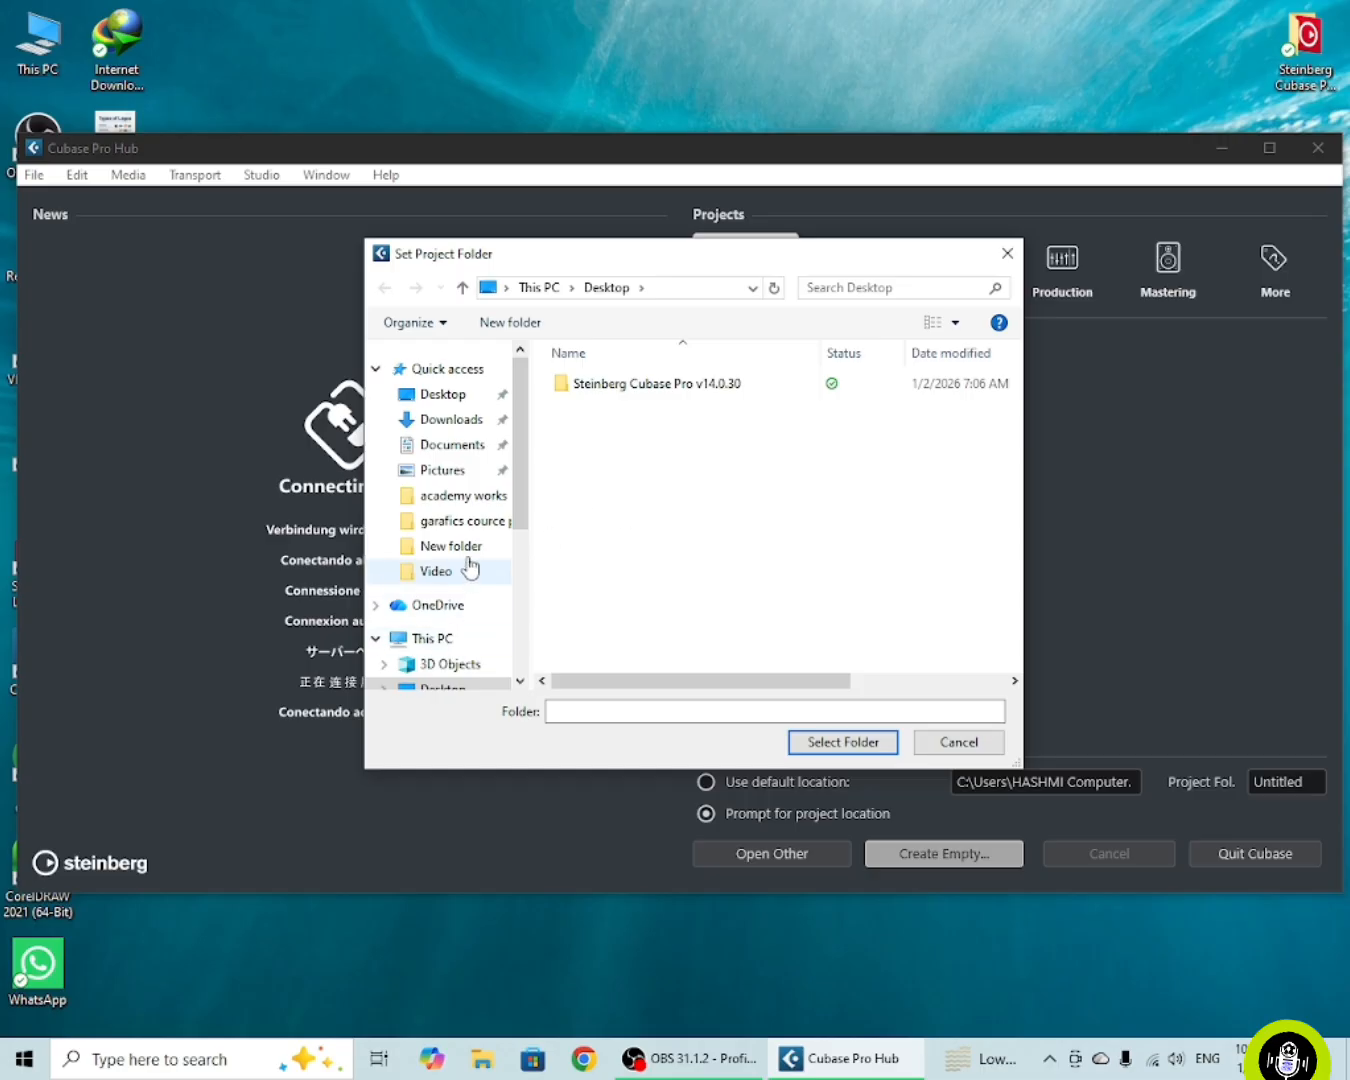
click(433, 640)
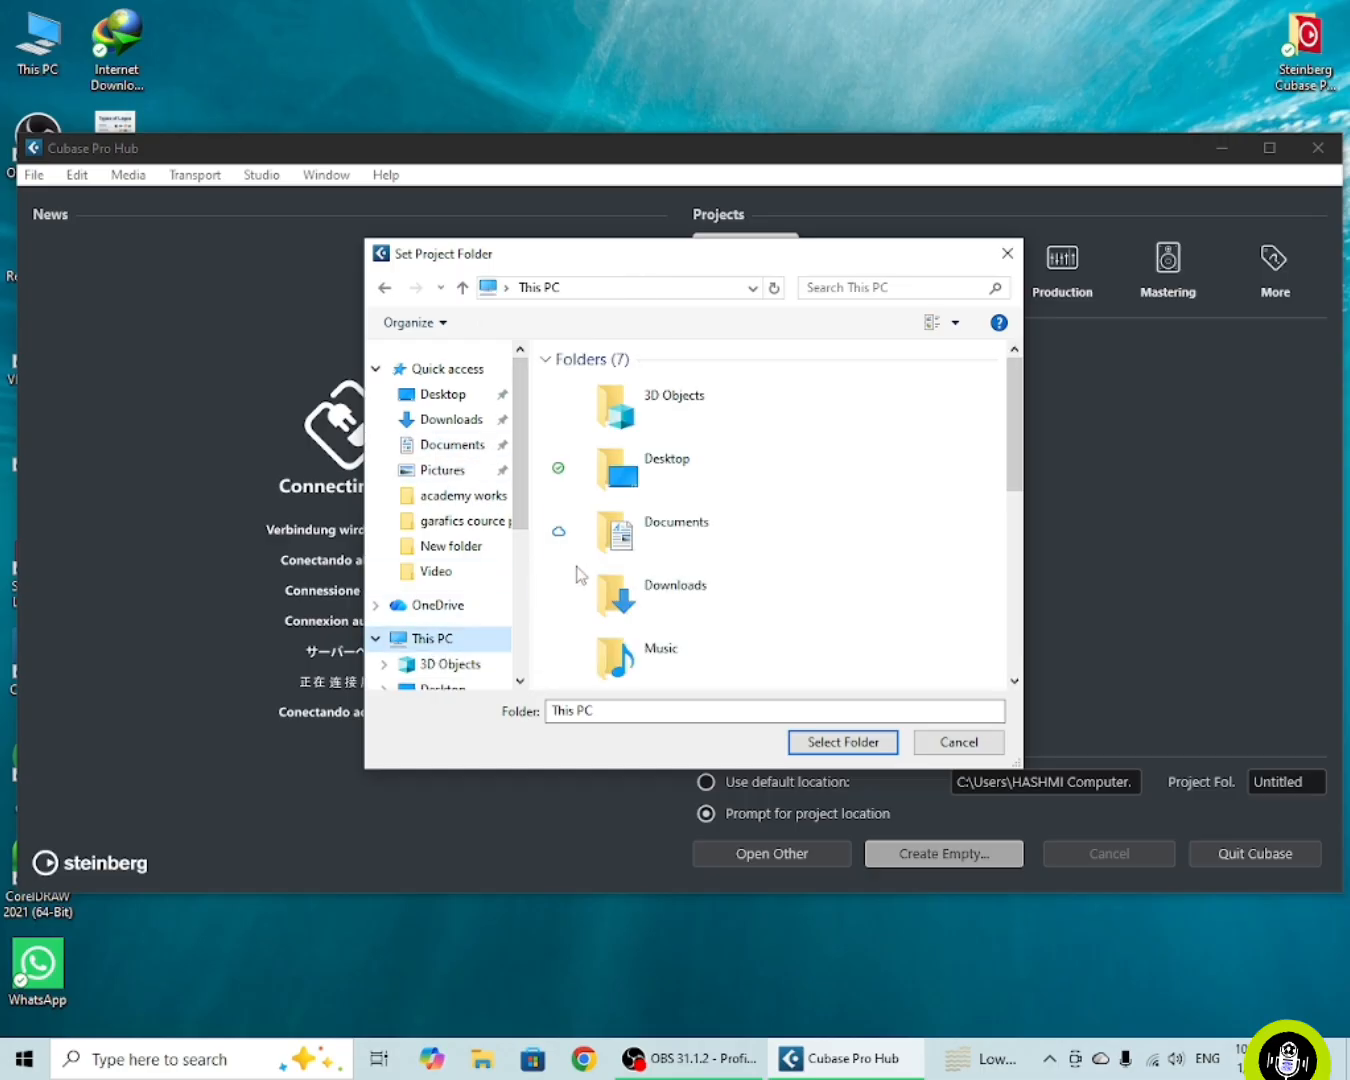
scroll(649, 540, down, 5)
double_click(696, 532)
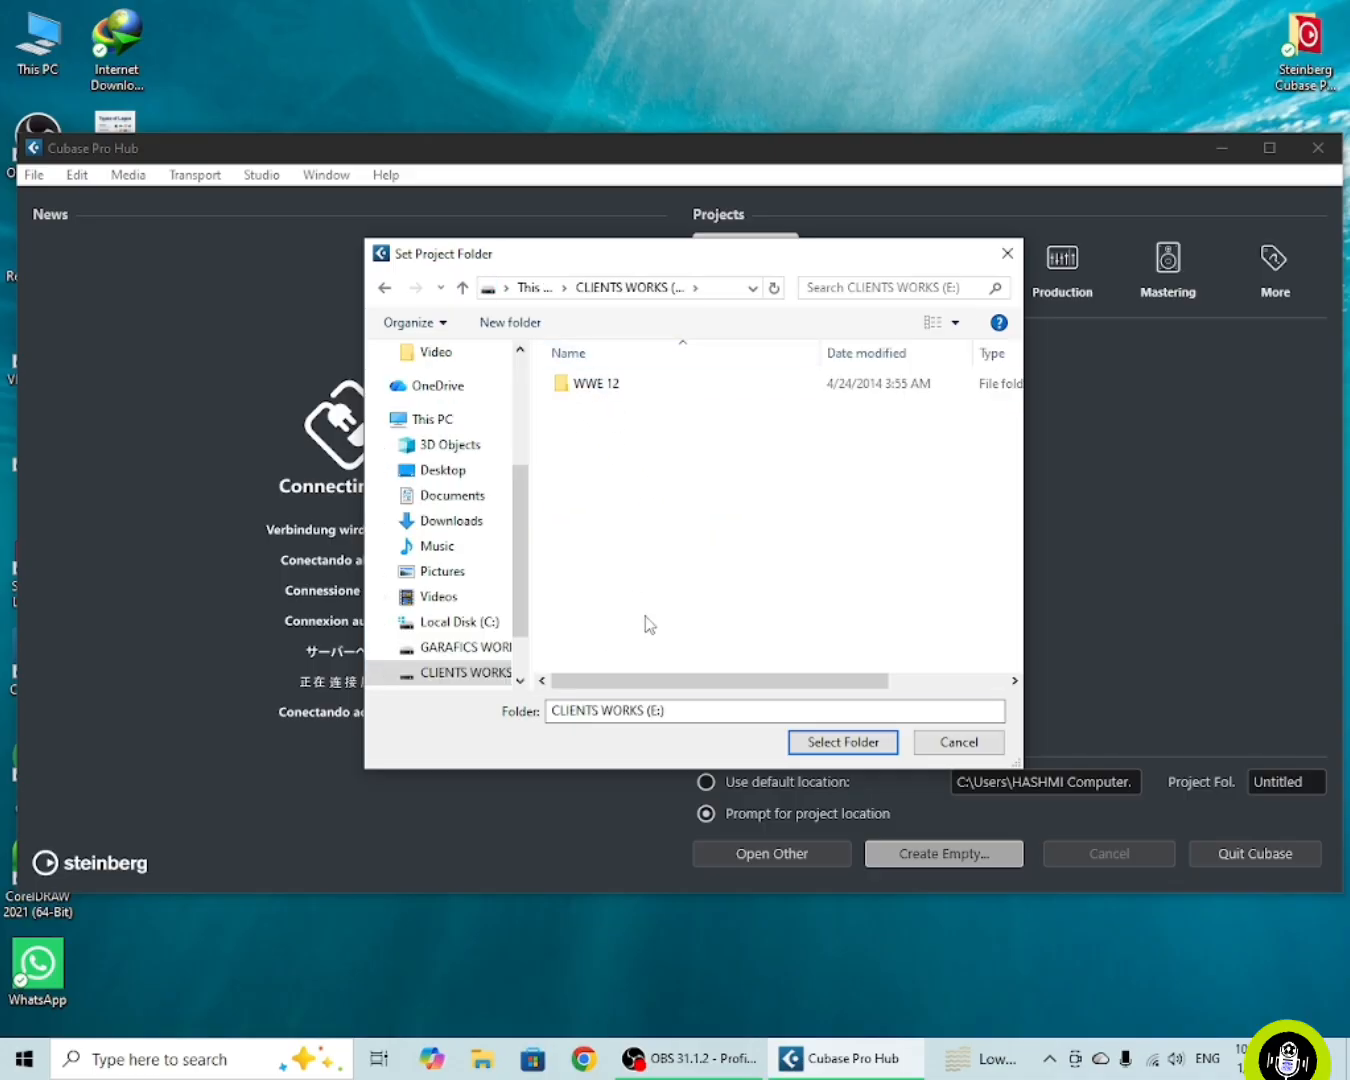
Create a folder named "shah" on the drive and select it as the new project's folder.
click(511, 321)
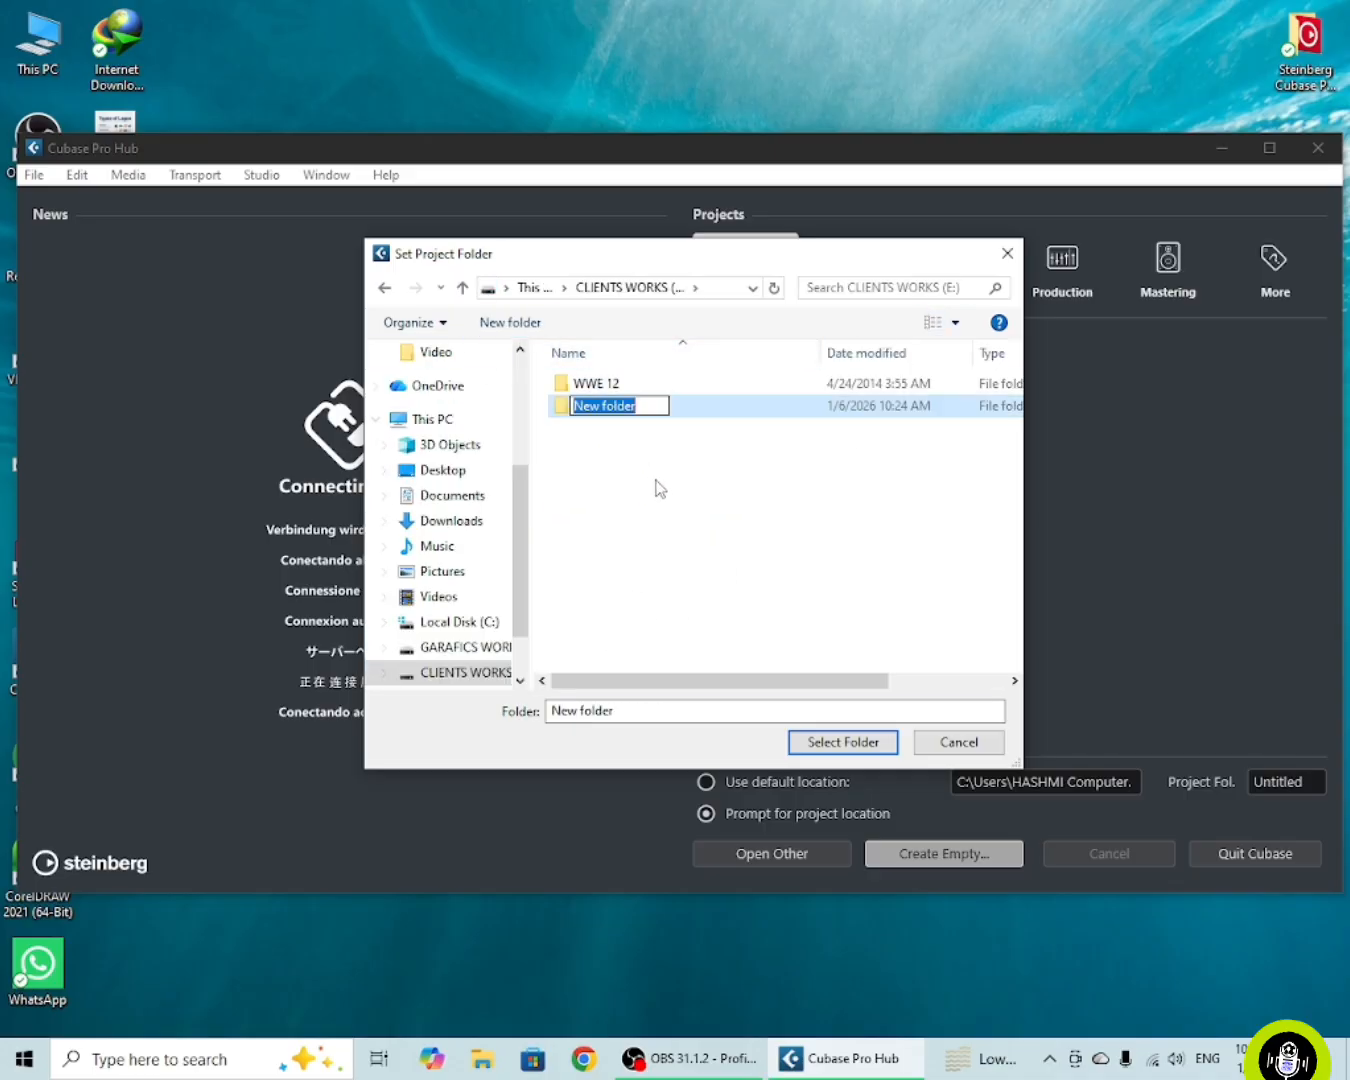
text(shah)
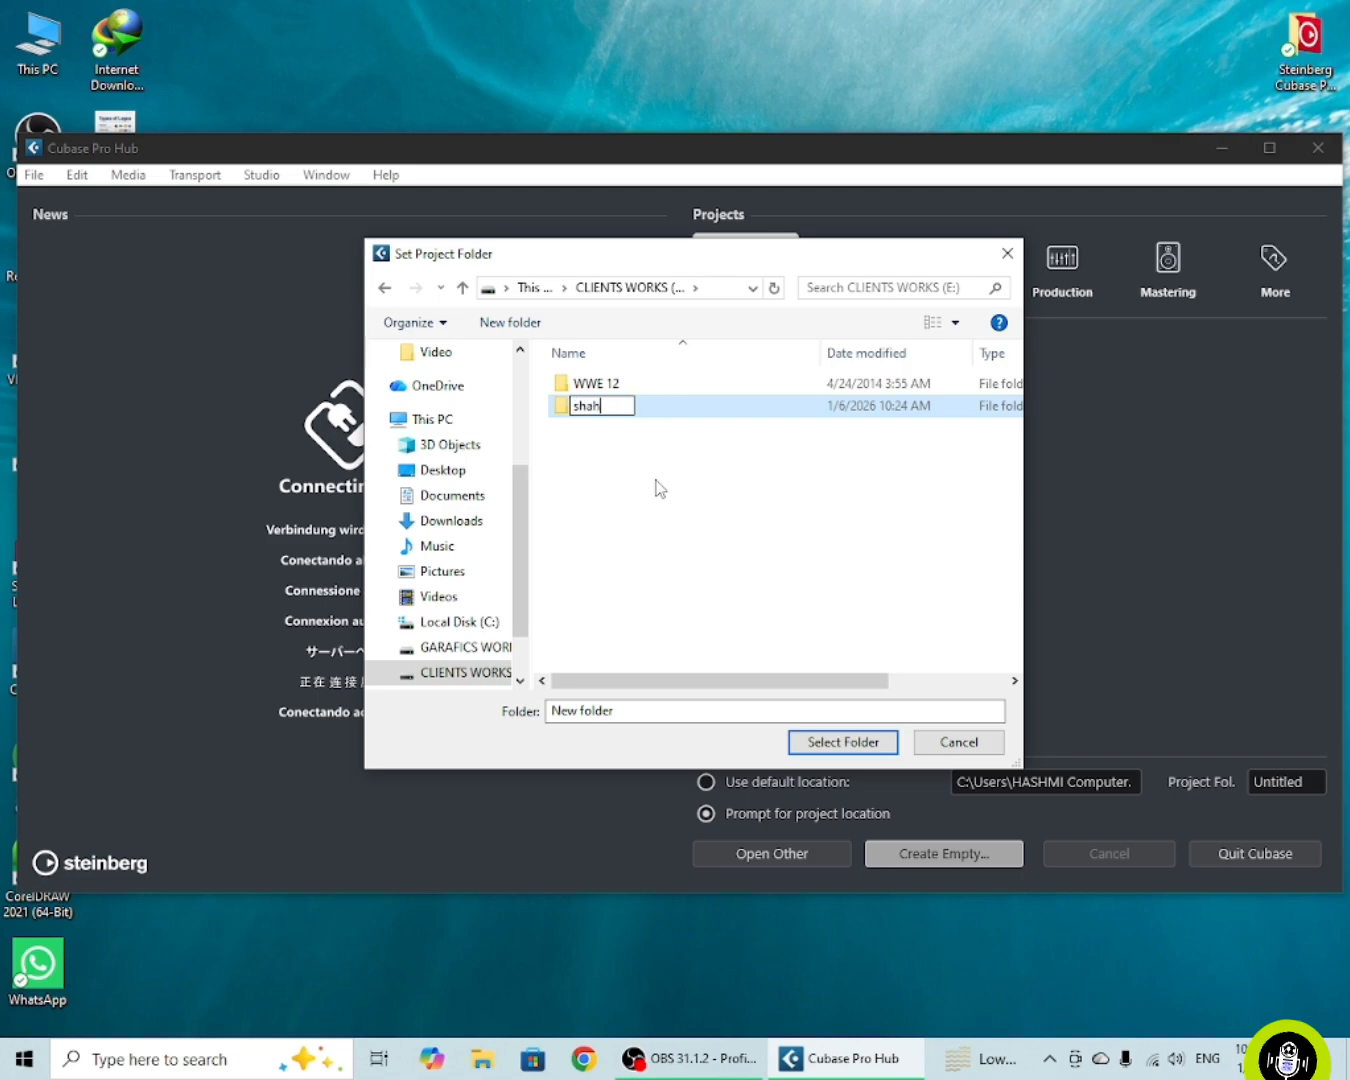
click(664, 465)
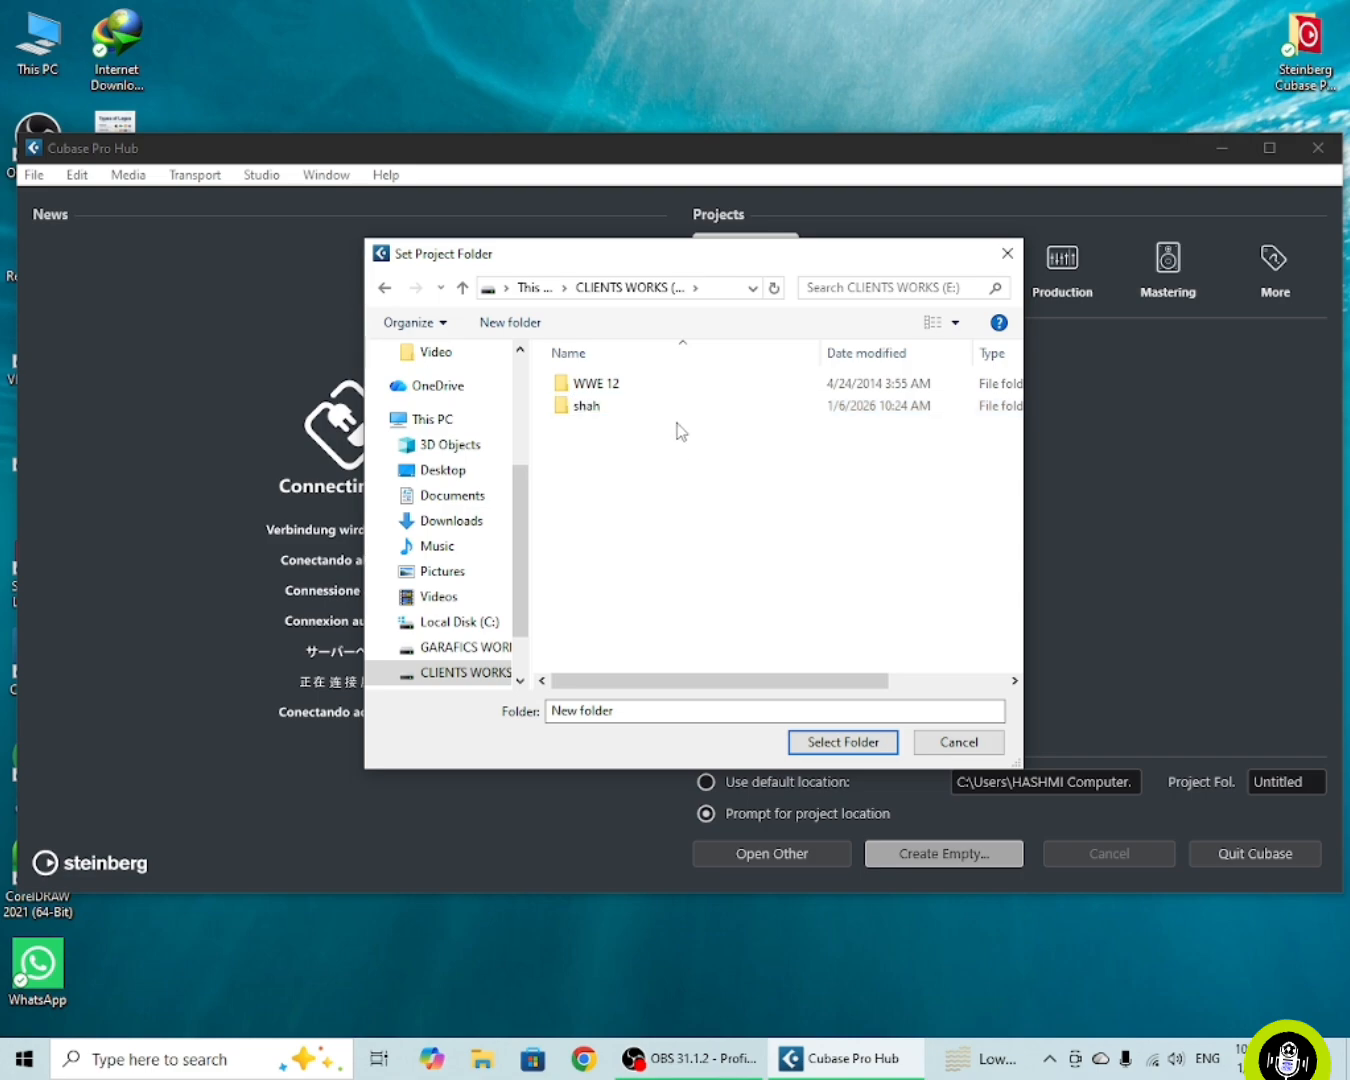
double_click(660, 416)
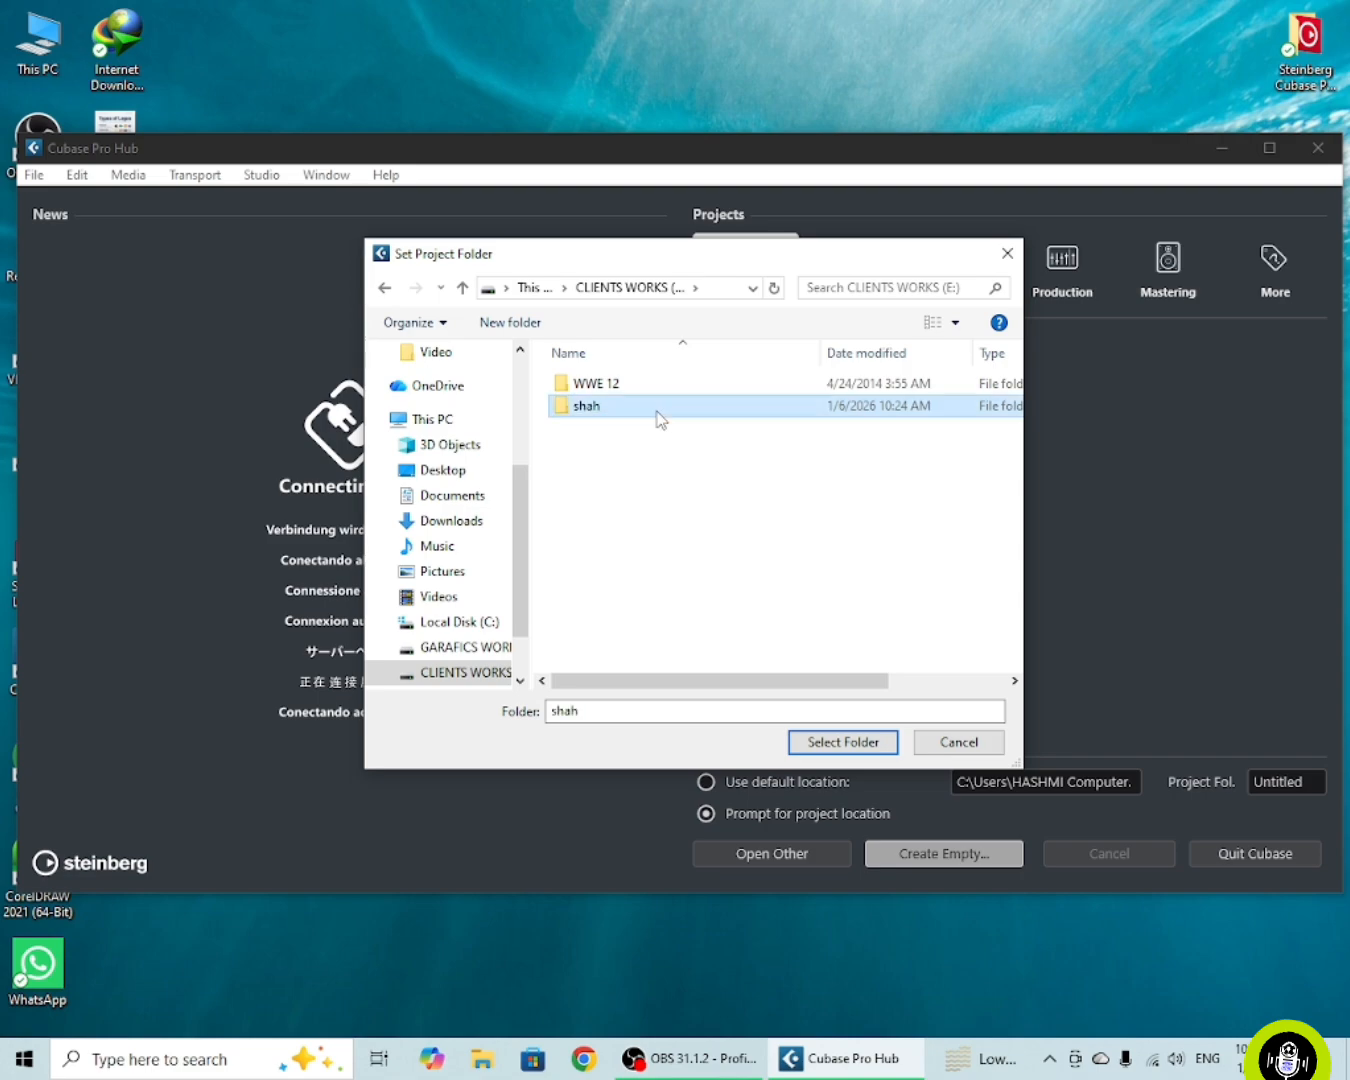
click(843, 743)
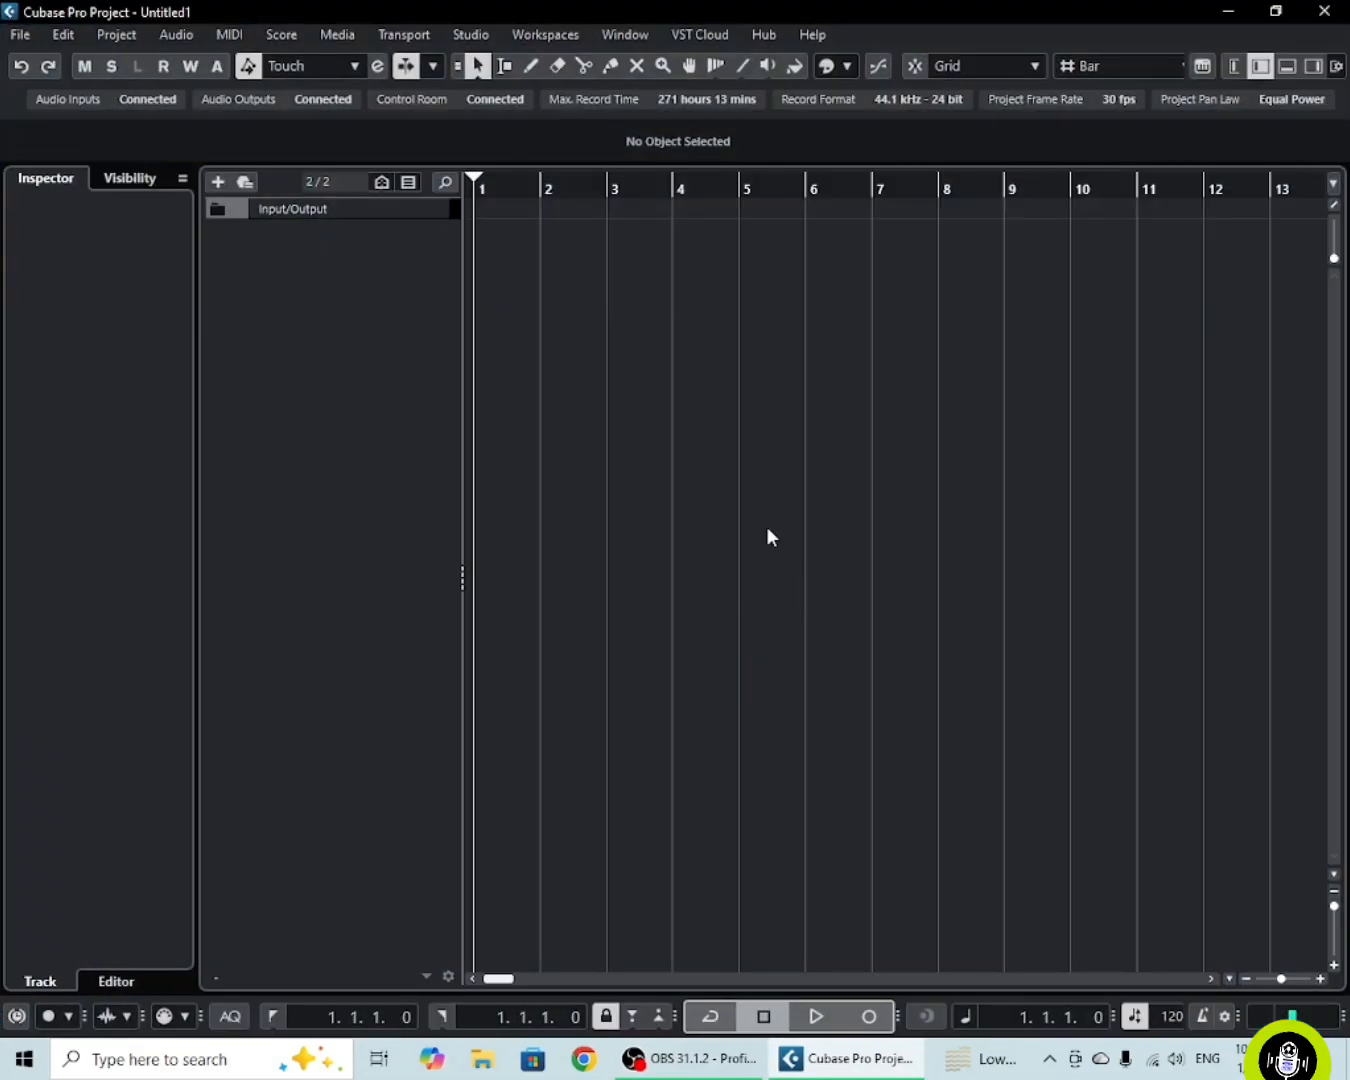
Show the project window's right zone, lower zone and Channel section, with the MixConsole displayed in the lower zone.
click(1313, 67)
click(1286, 66)
click(1236, 66)
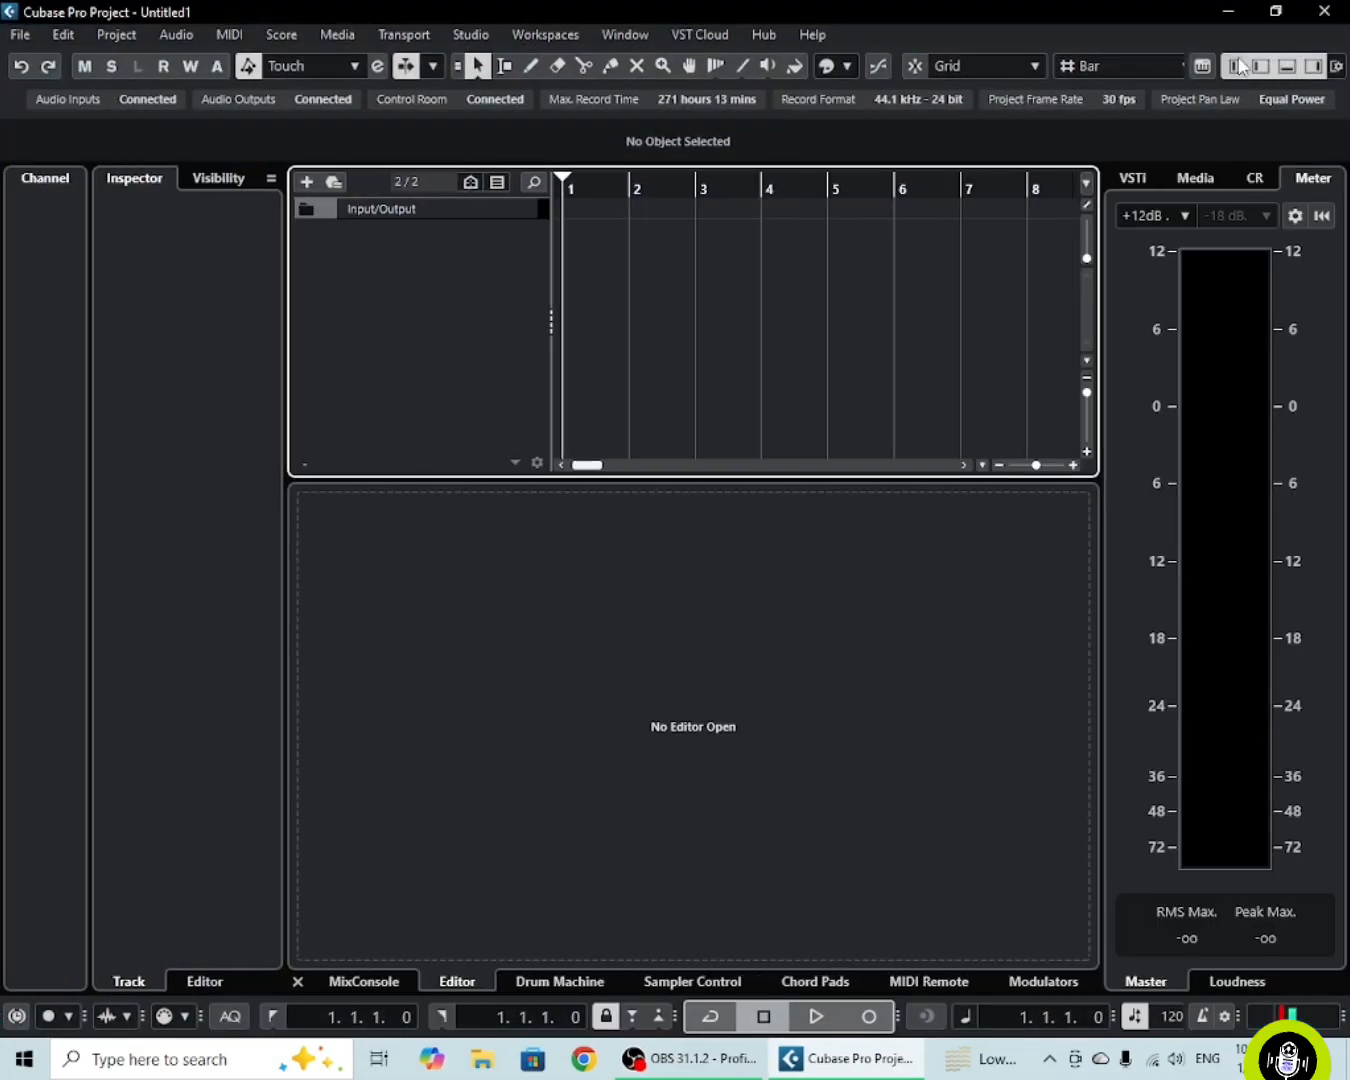
click(355, 982)
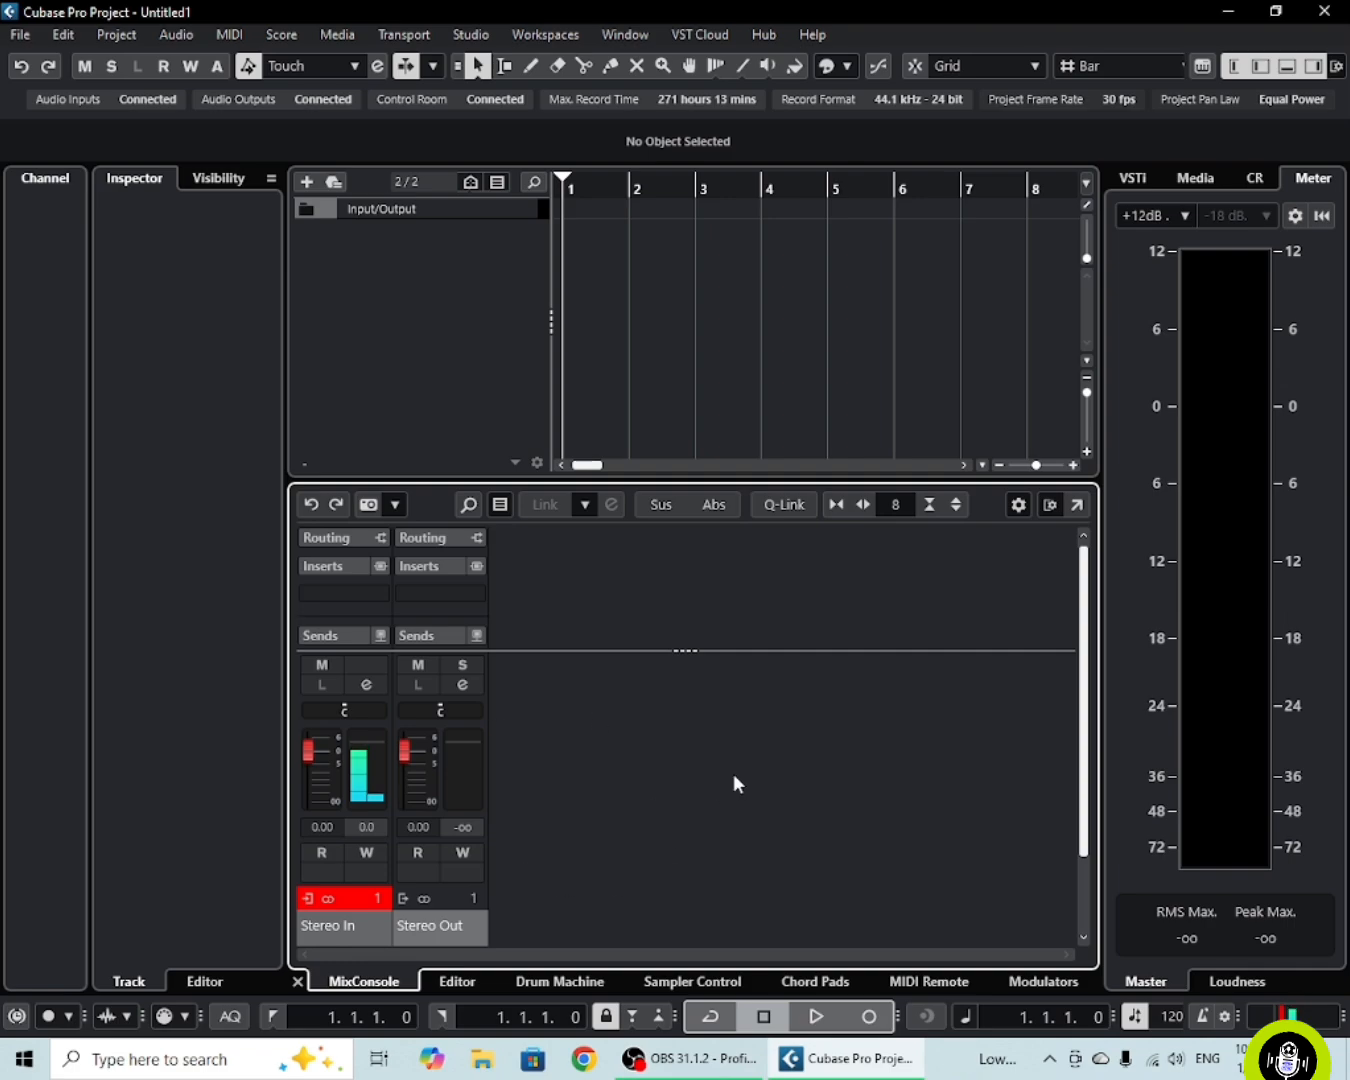
Hide the lower zone and the Channel section, and toggle the Inspector zone off and back on.
click(1288, 67)
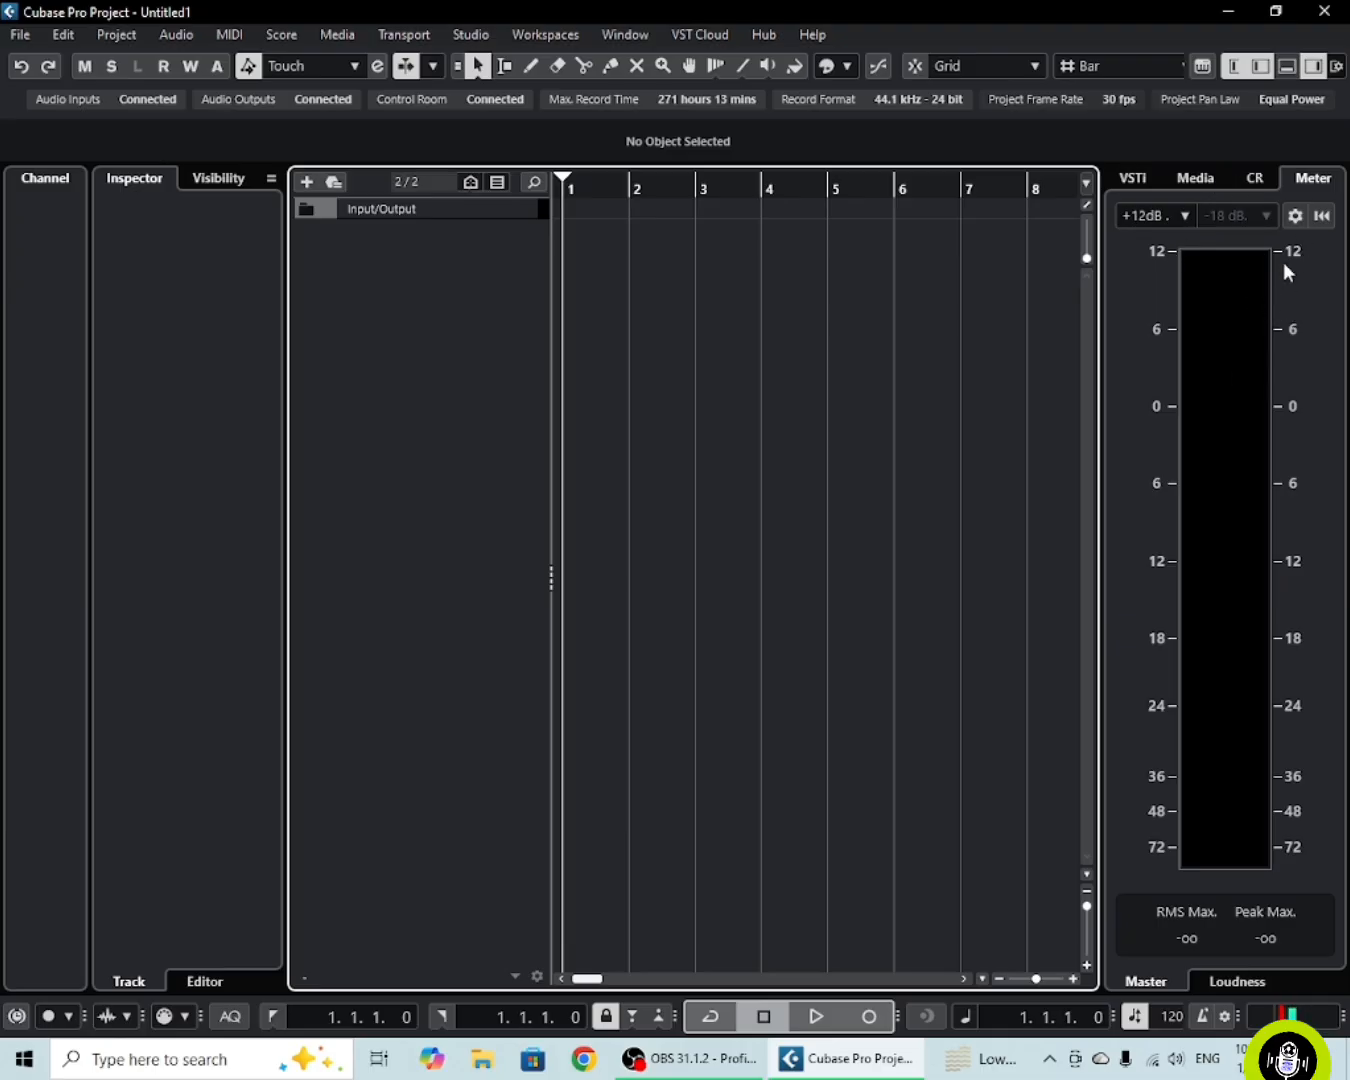
click(1256, 67)
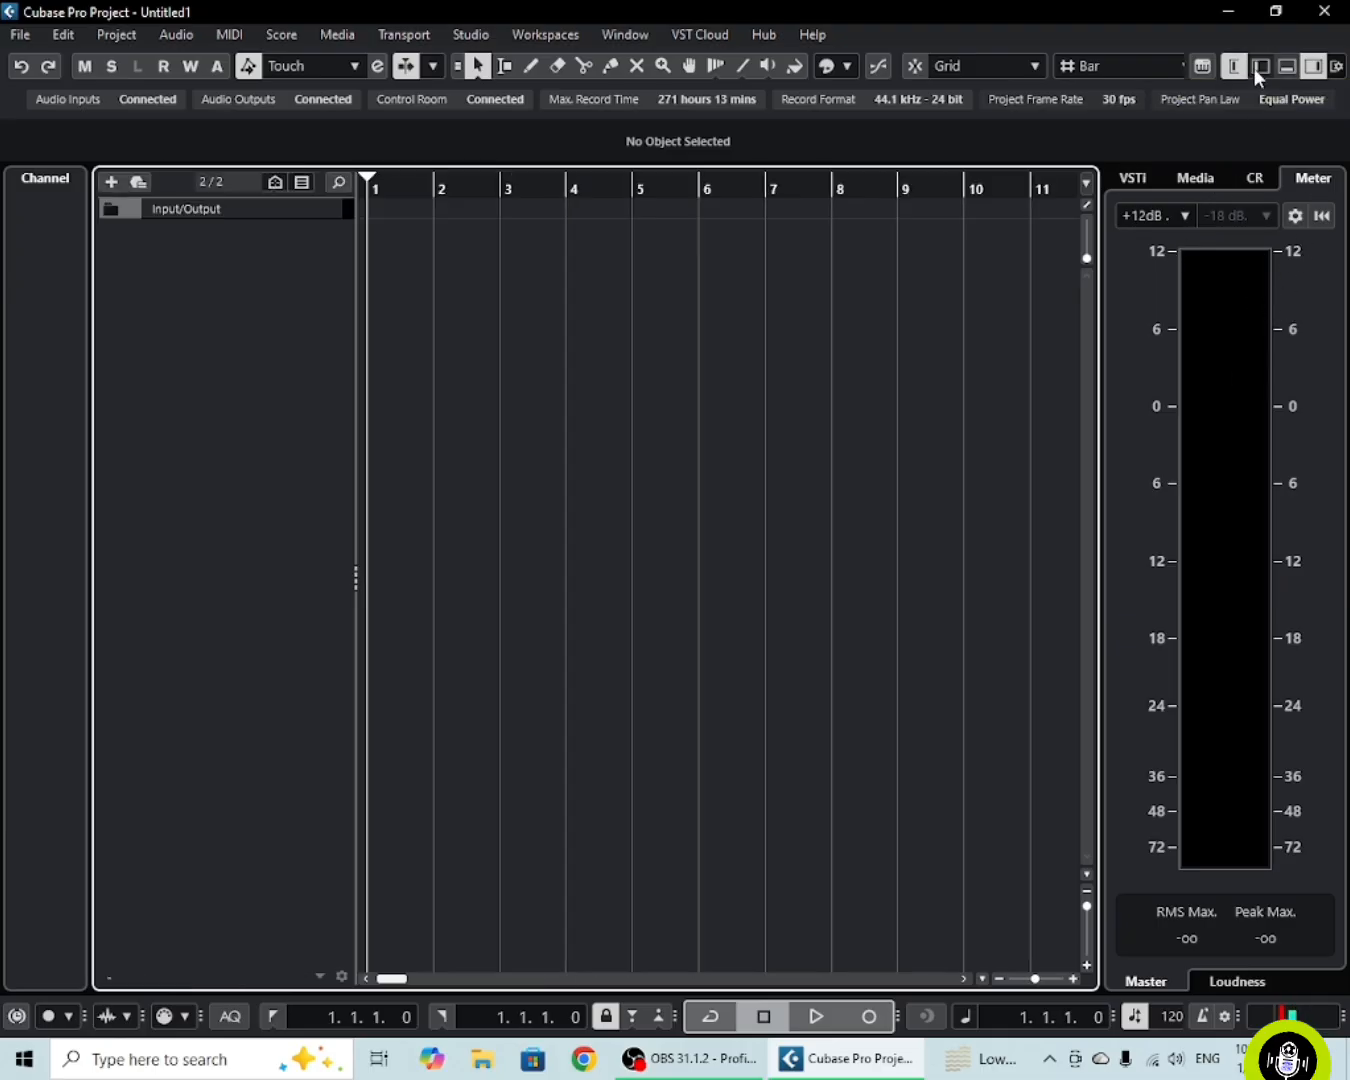
click(1254, 67)
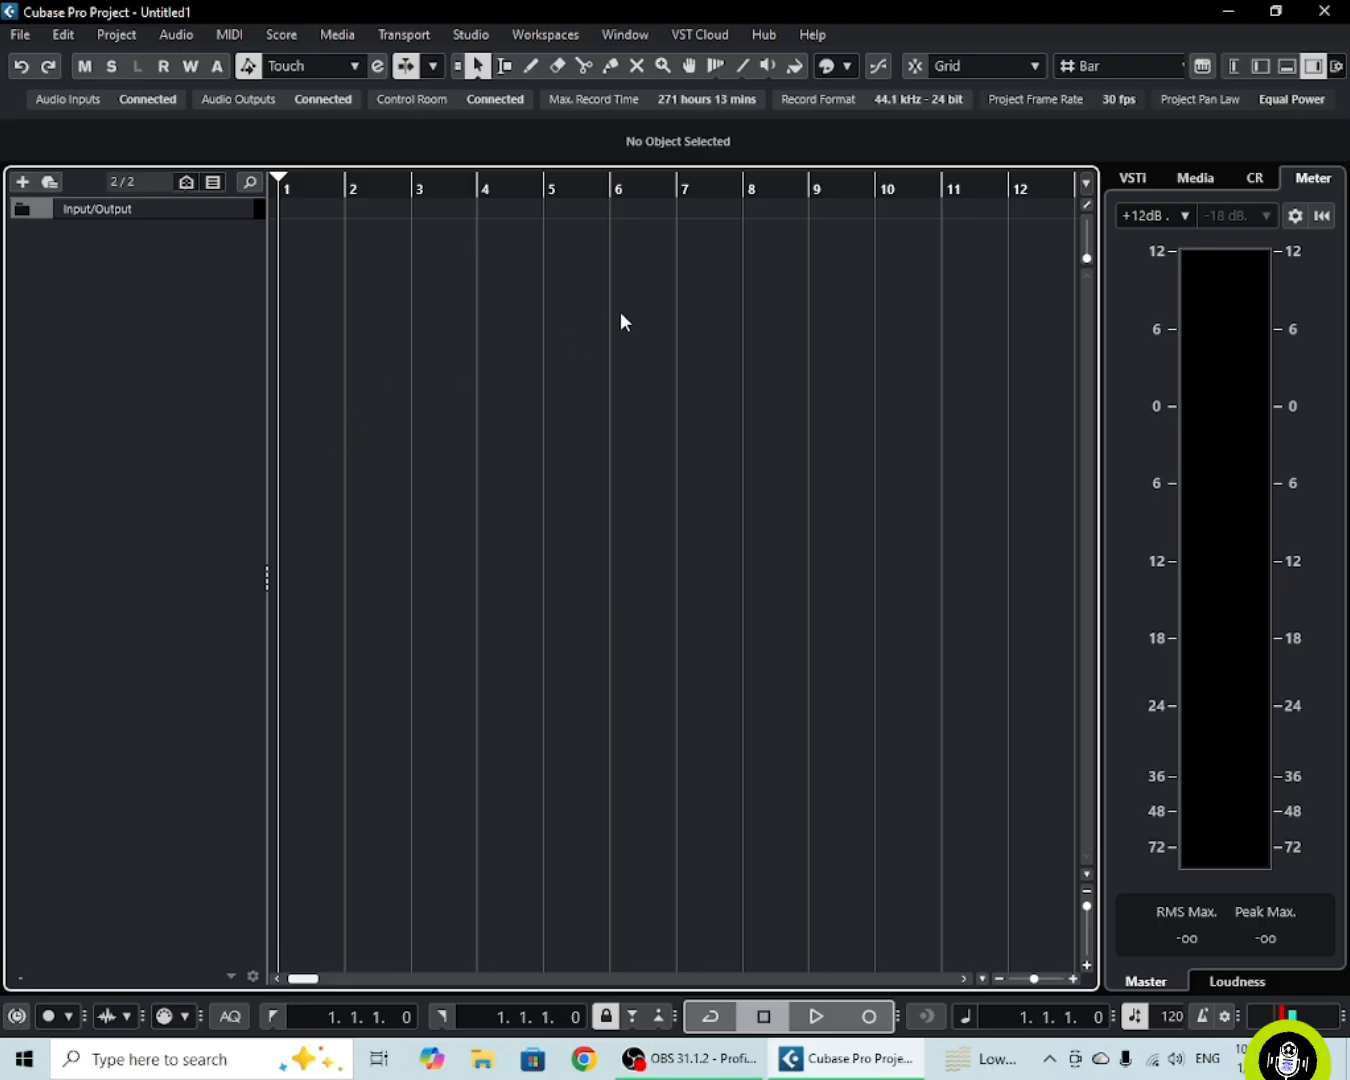
click(1256, 67)
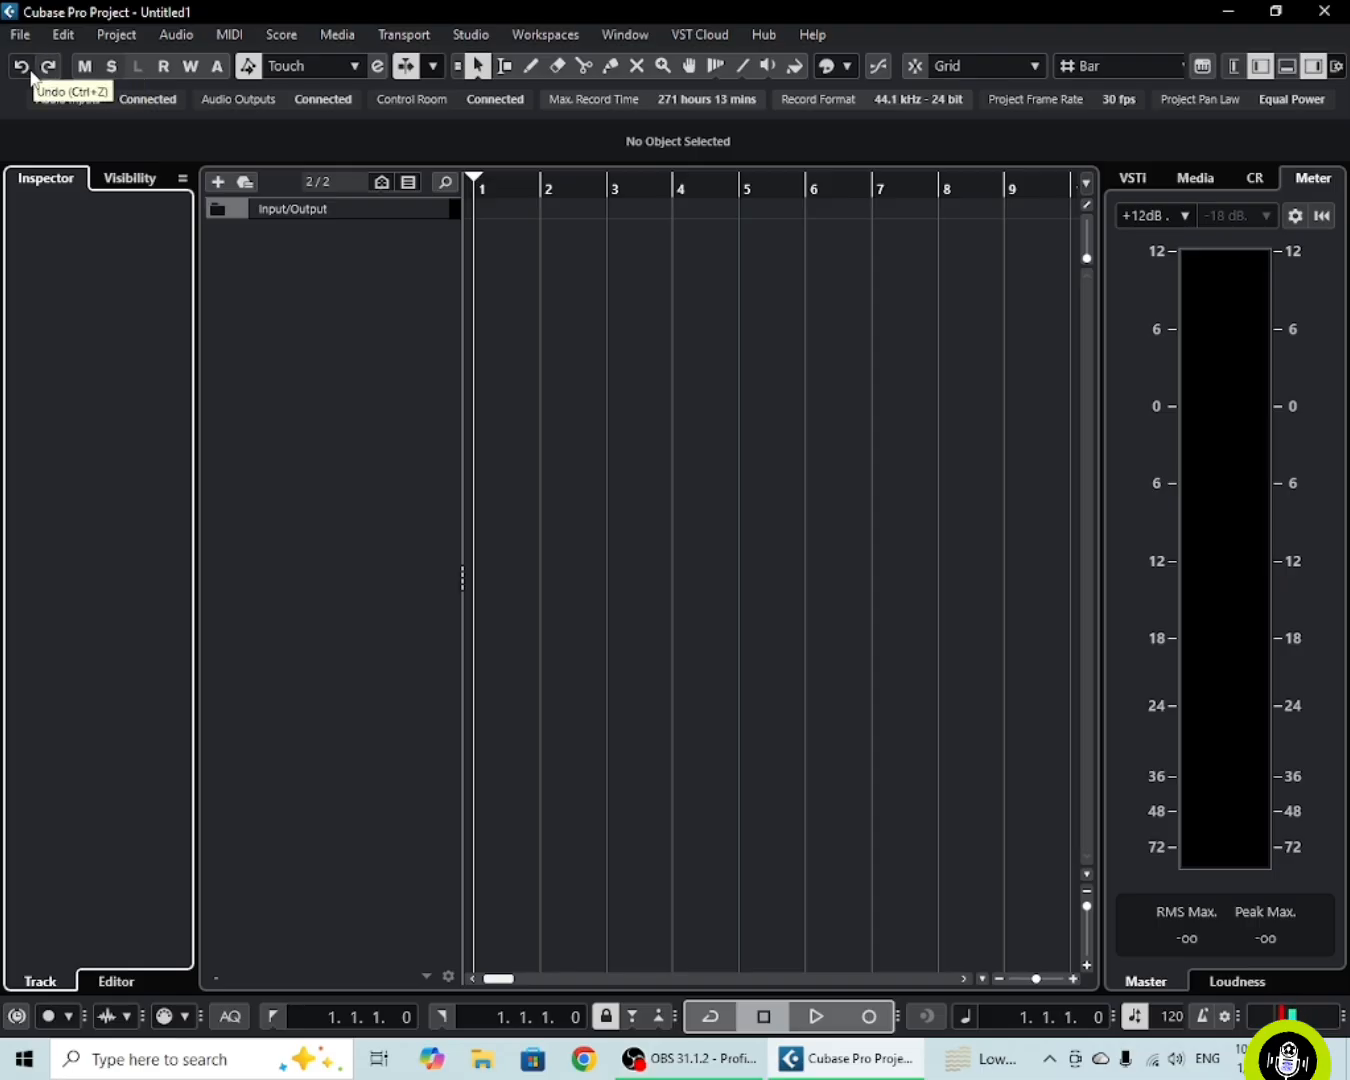
Review the global mute and solo controls and the sizing modes of the Object Selection tool.
click(103, 68)
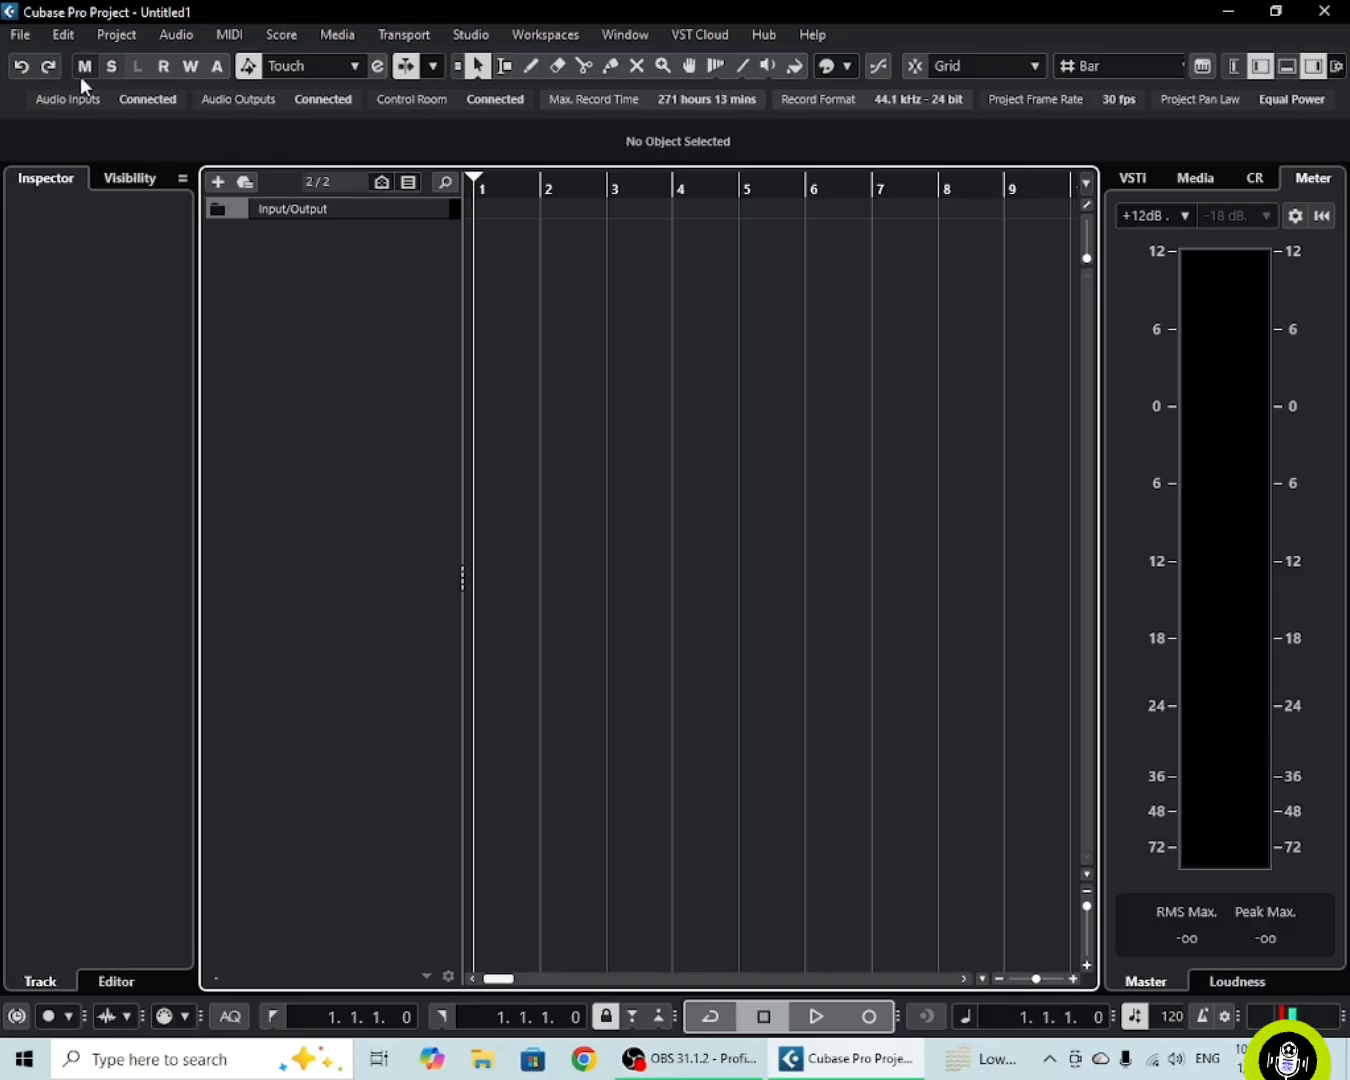
click(84, 68)
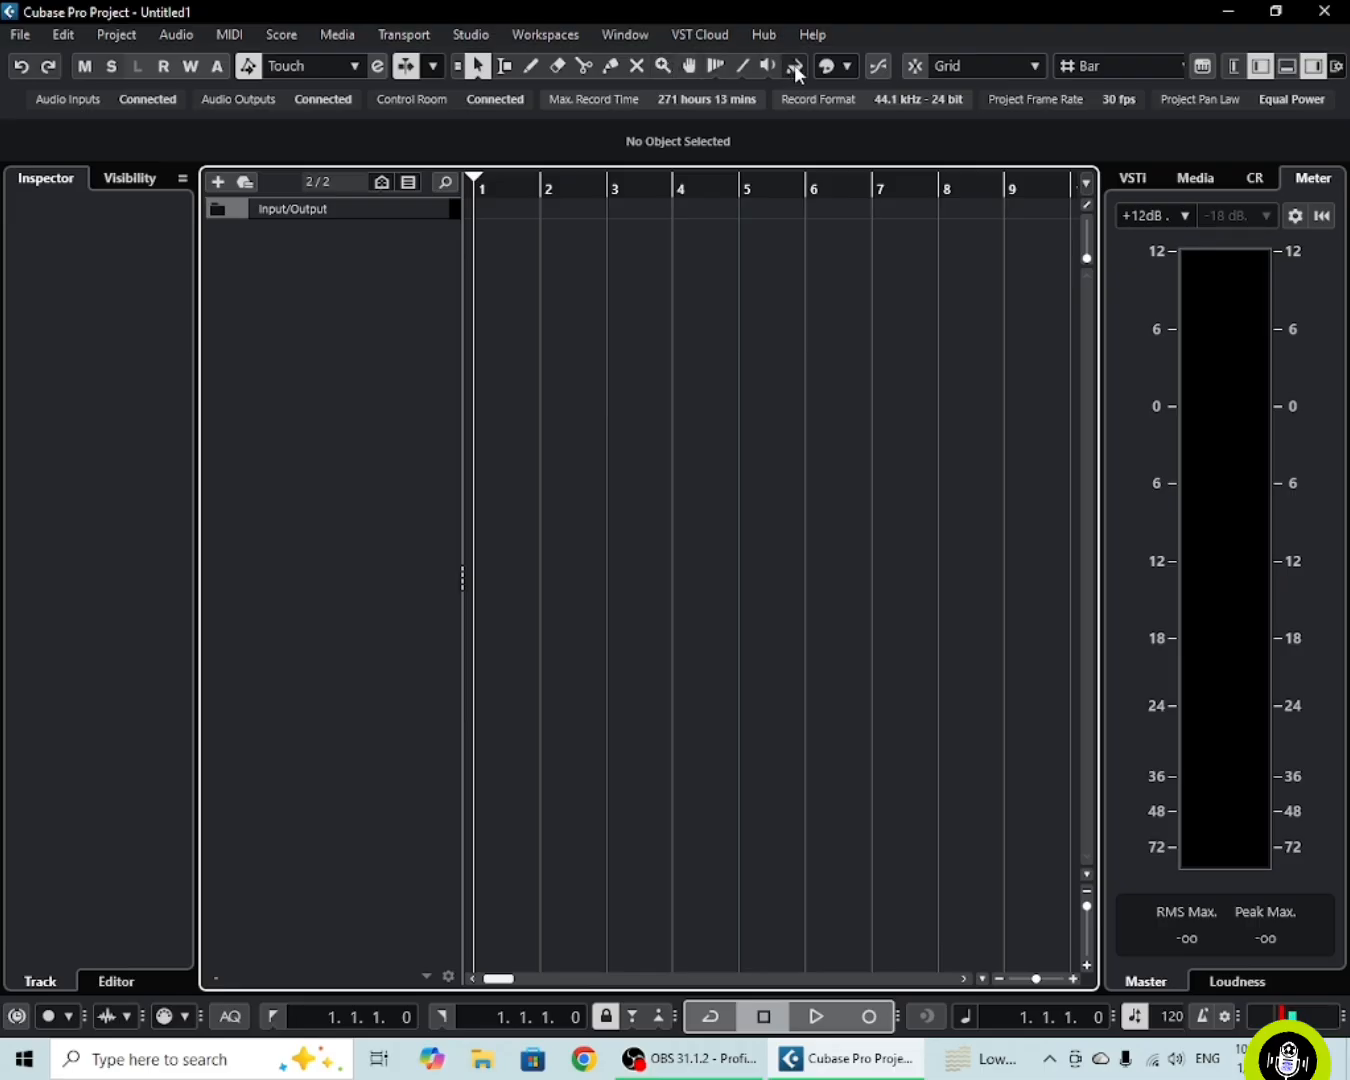
click(477, 71)
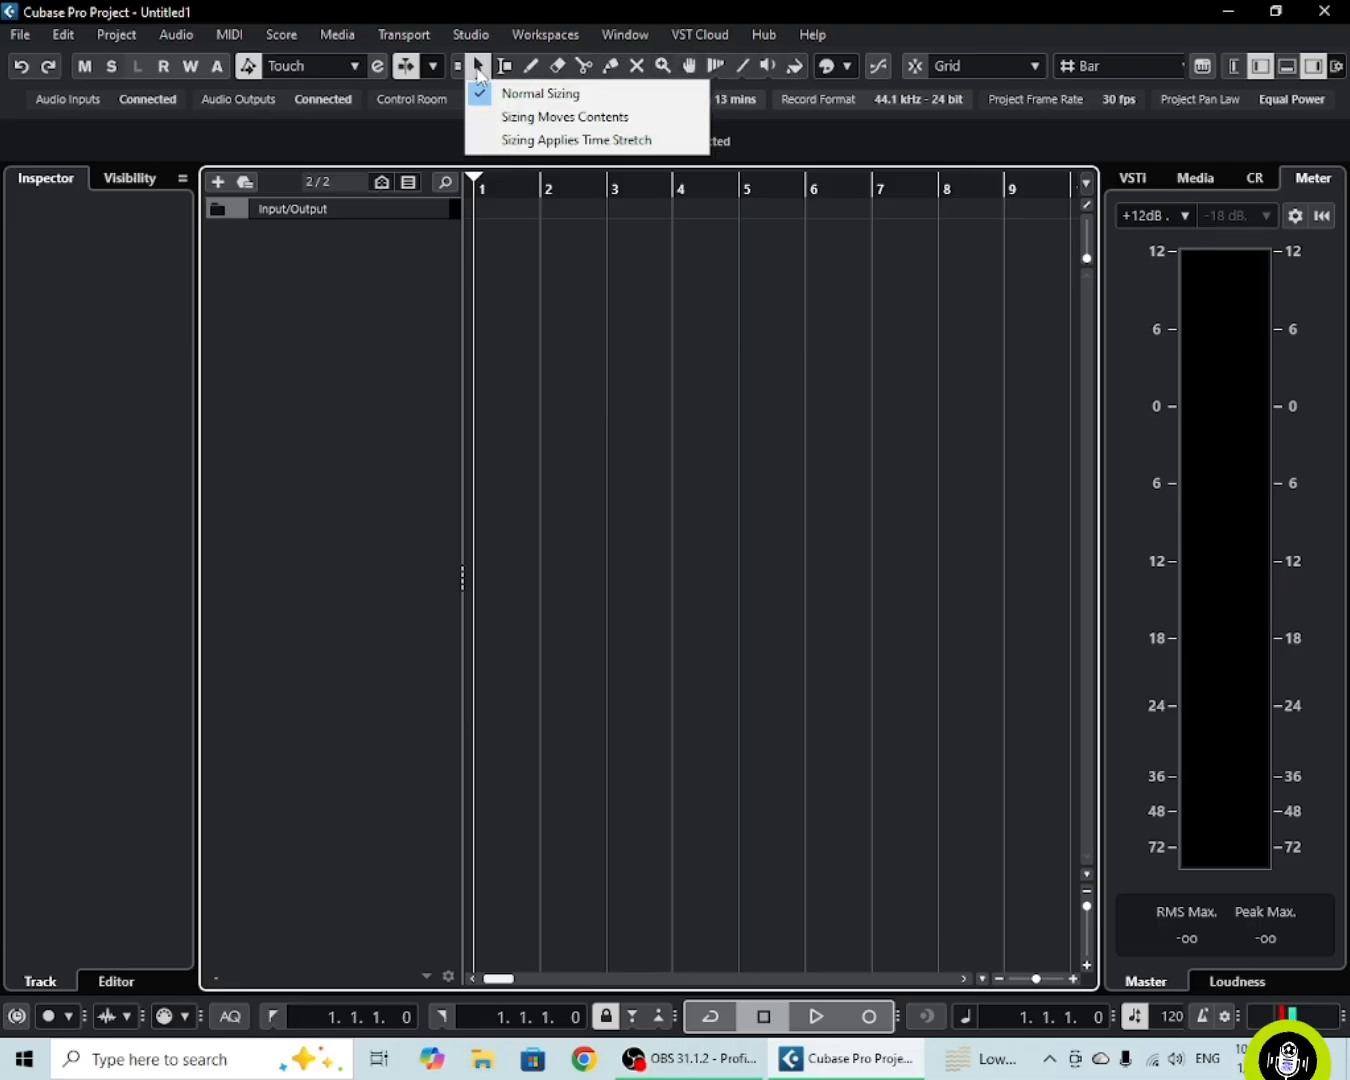
click(513, 247)
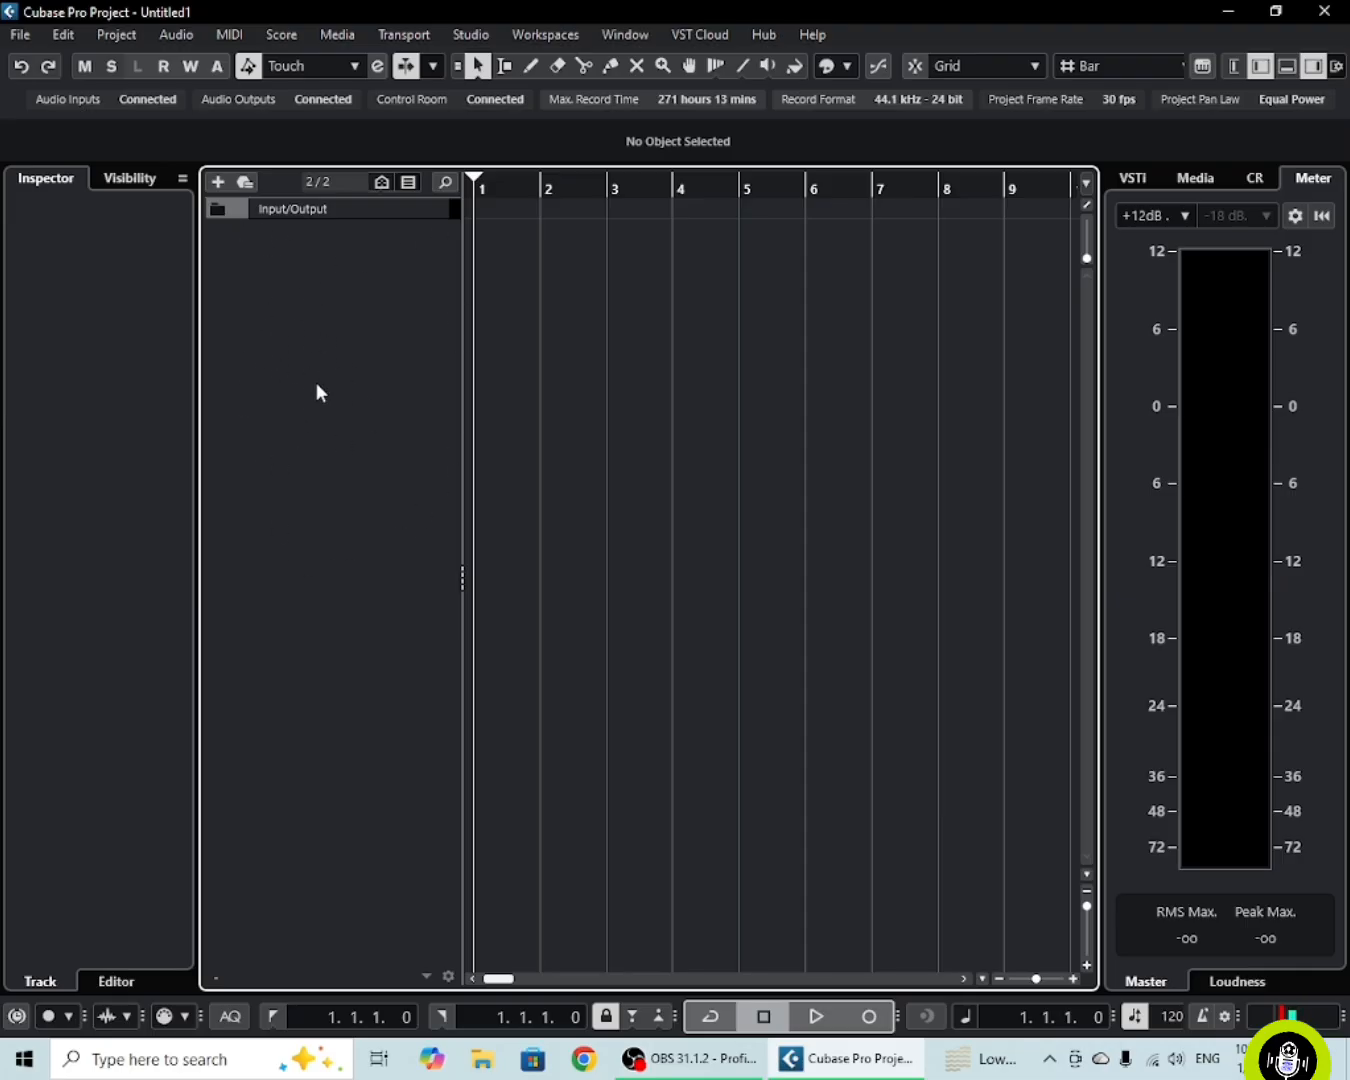
Begin adding an audio track and set its channel configuration to Mono.
right_click(277, 342)
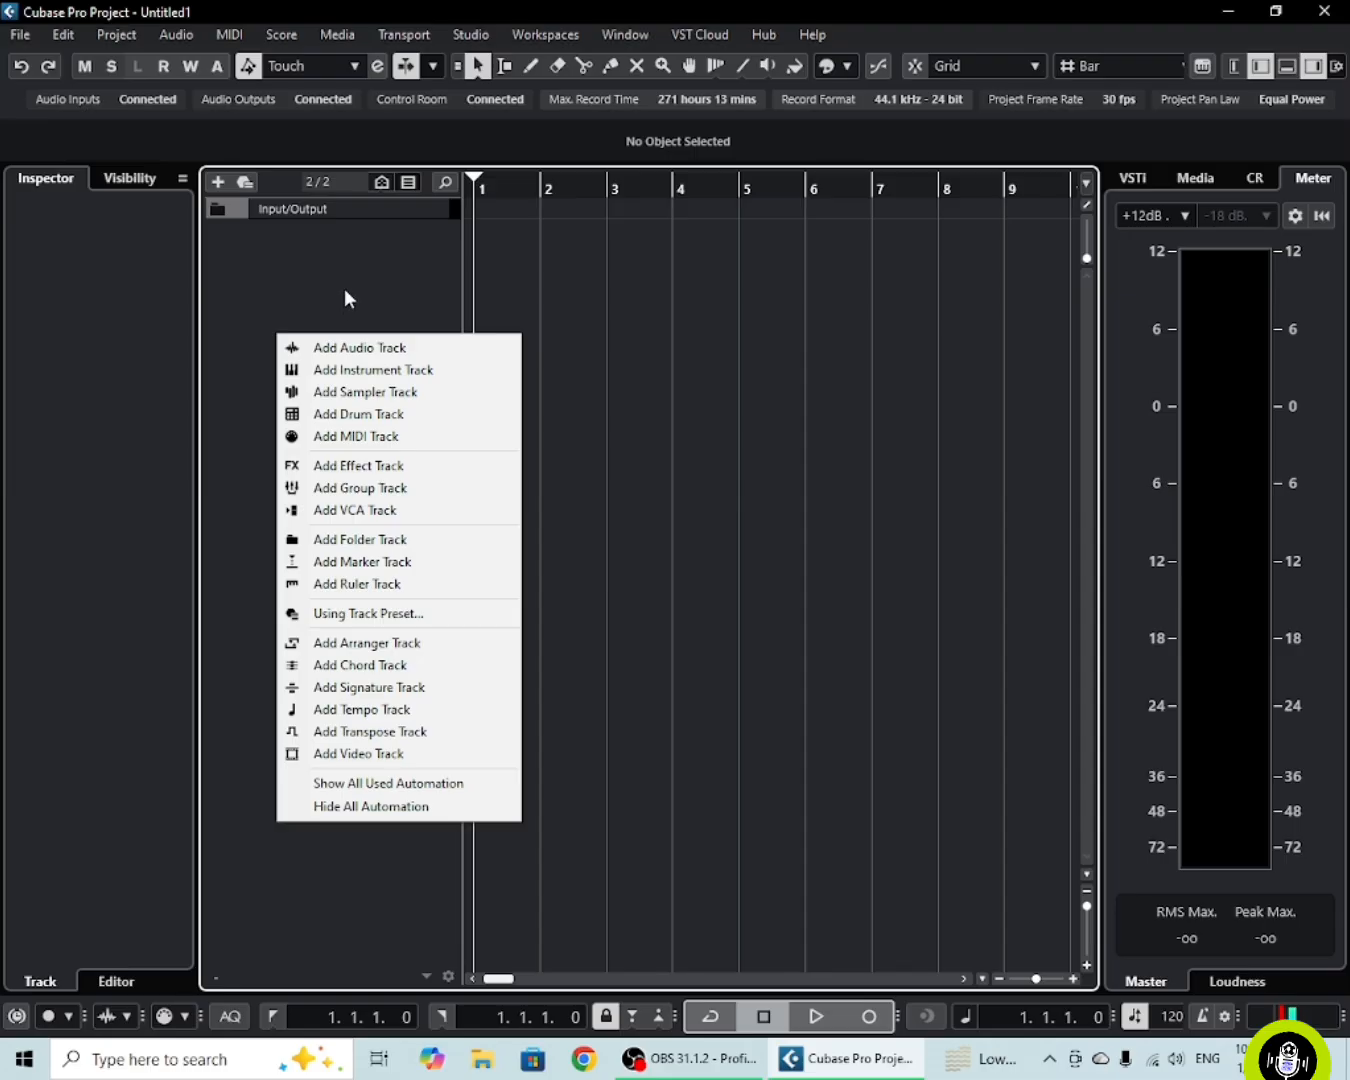
click(357, 356)
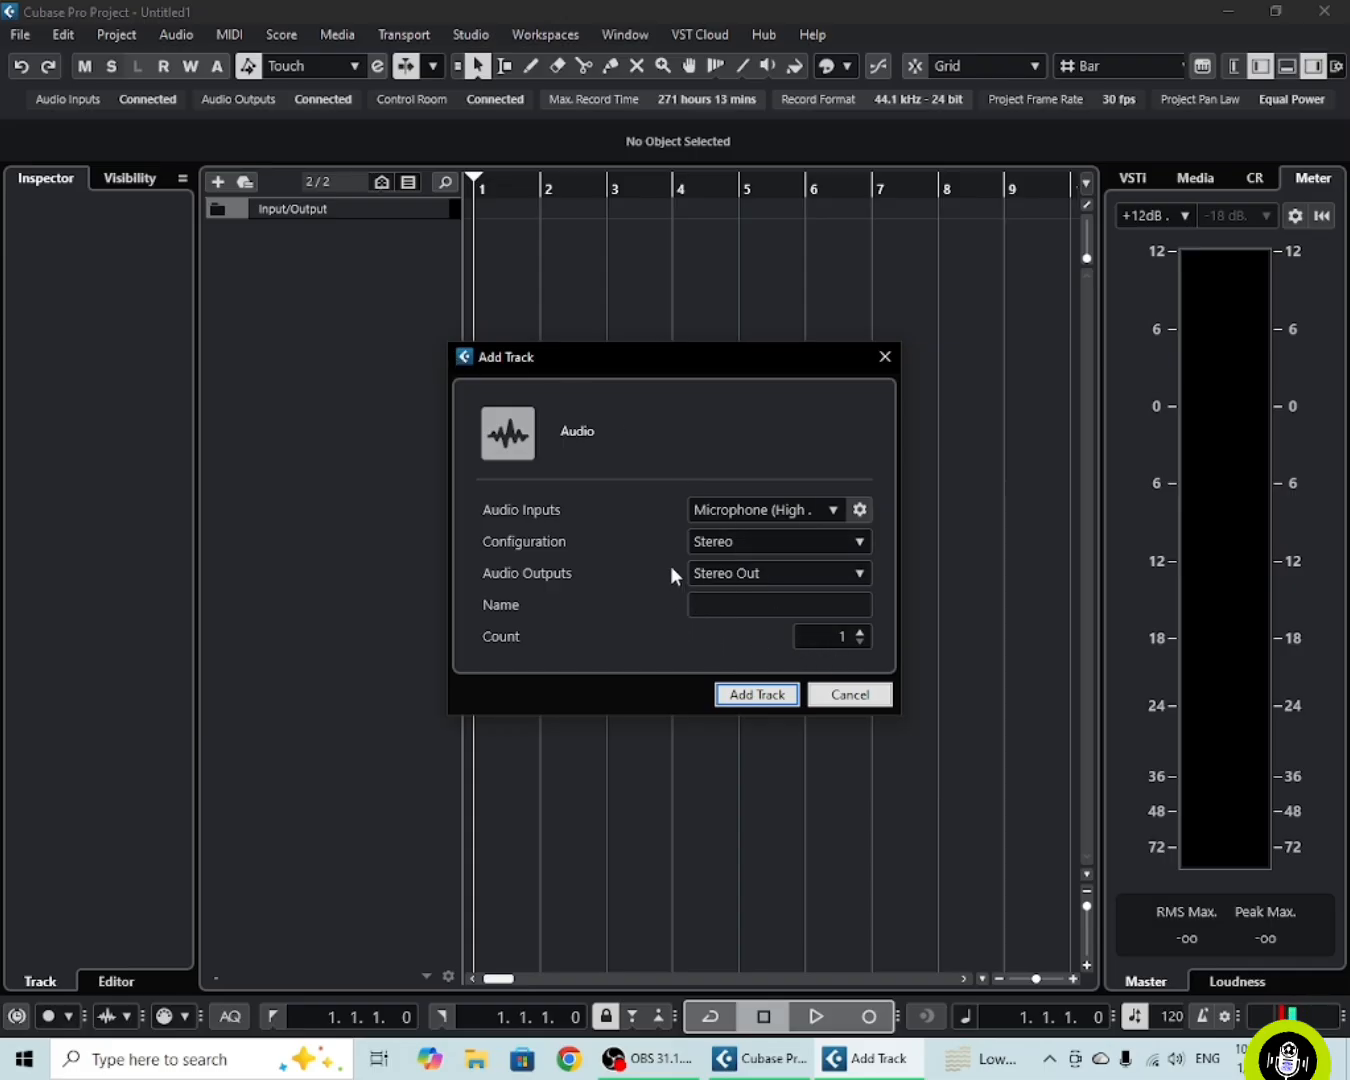
click(704, 537)
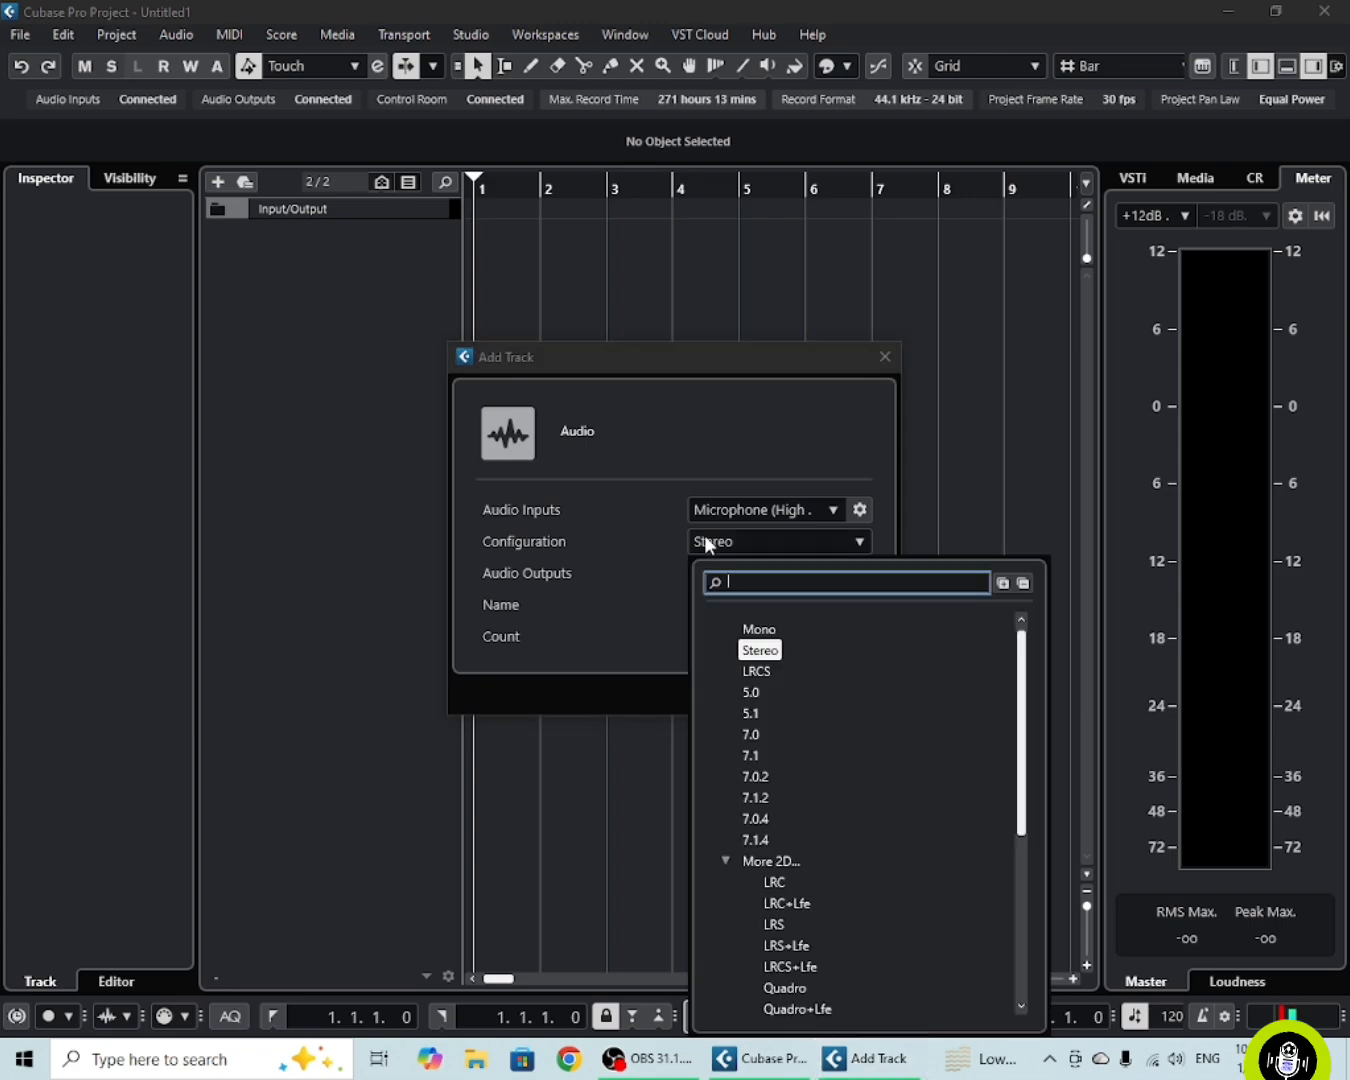
click(758, 646)
click(724, 536)
click(755, 624)
click(726, 543)
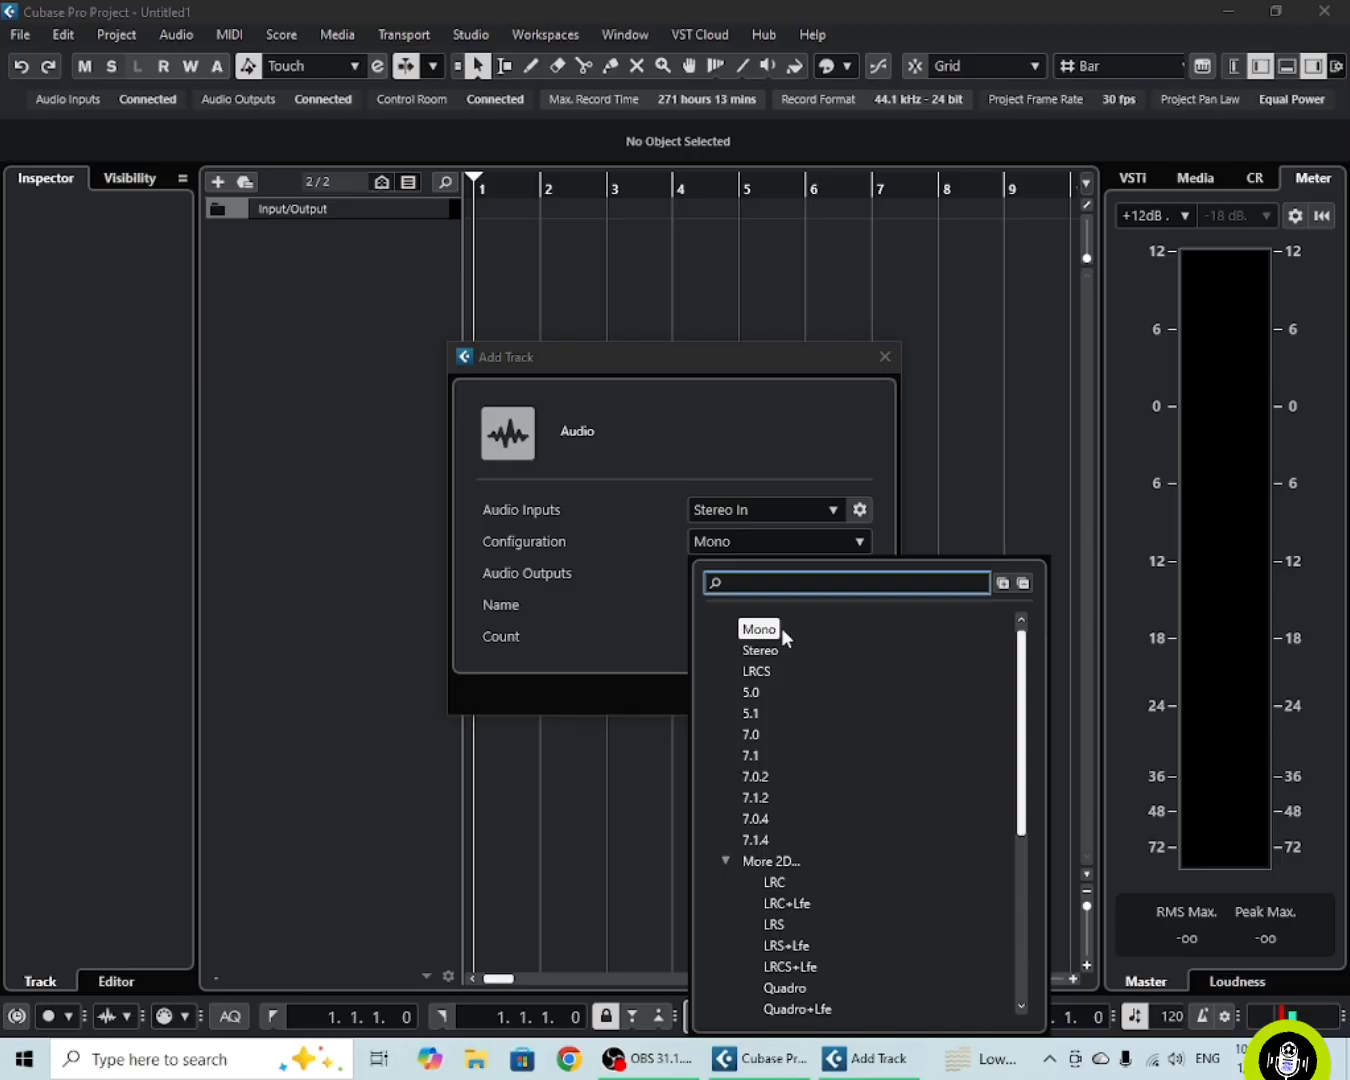
click(951, 361)
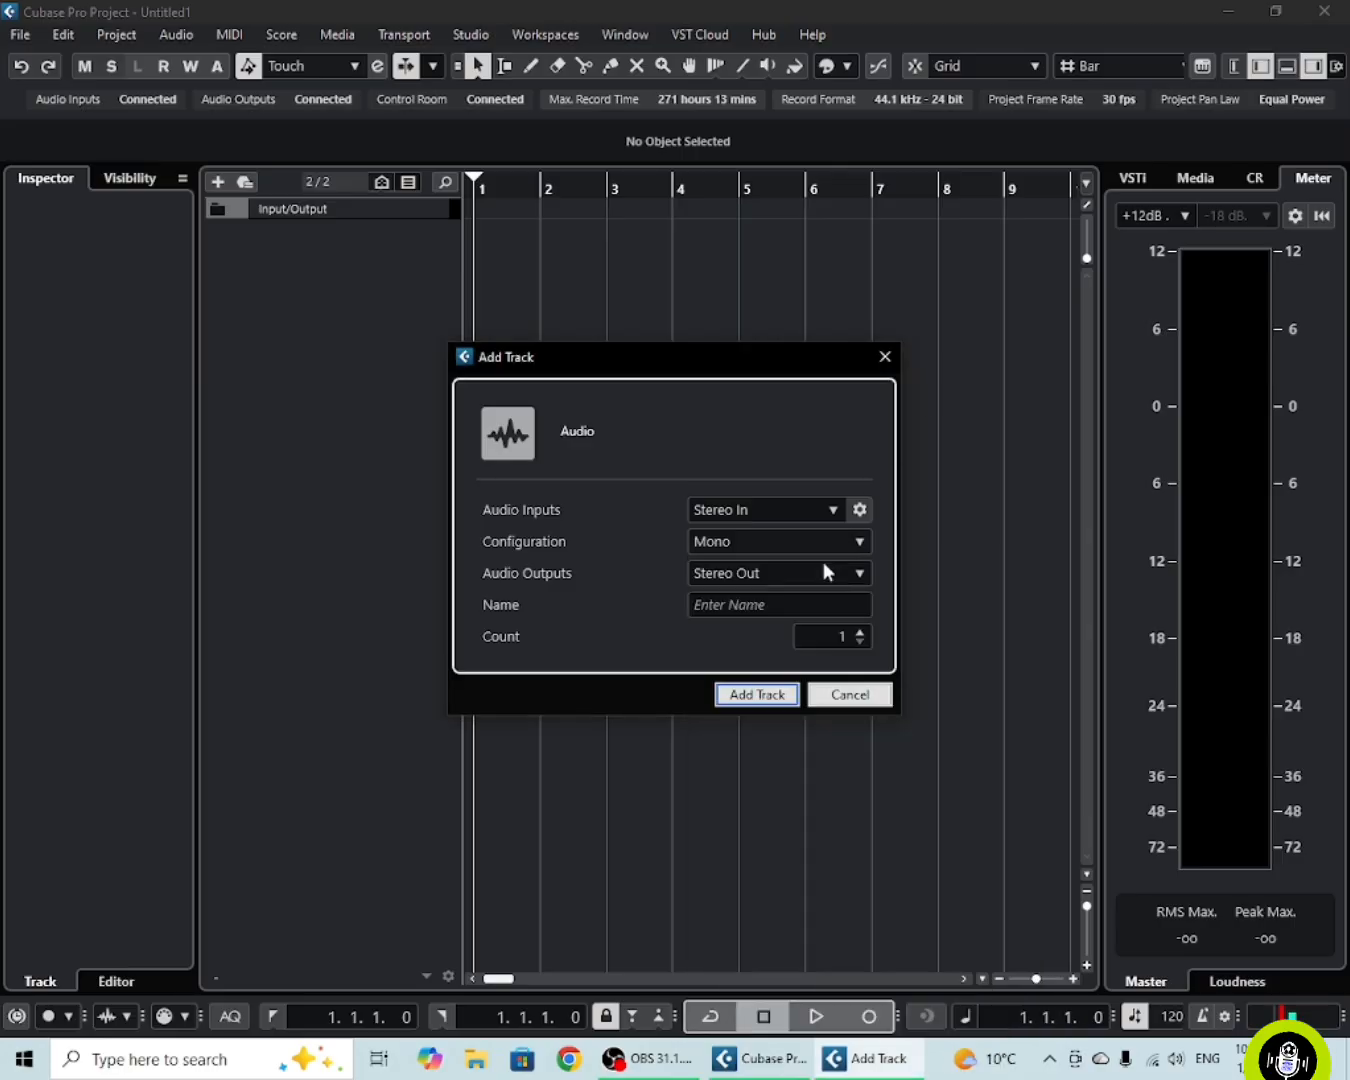
Configure the new audio track with Stereo In as input, Stereo as channel configuration and Stereo Out as output.
click(743, 512)
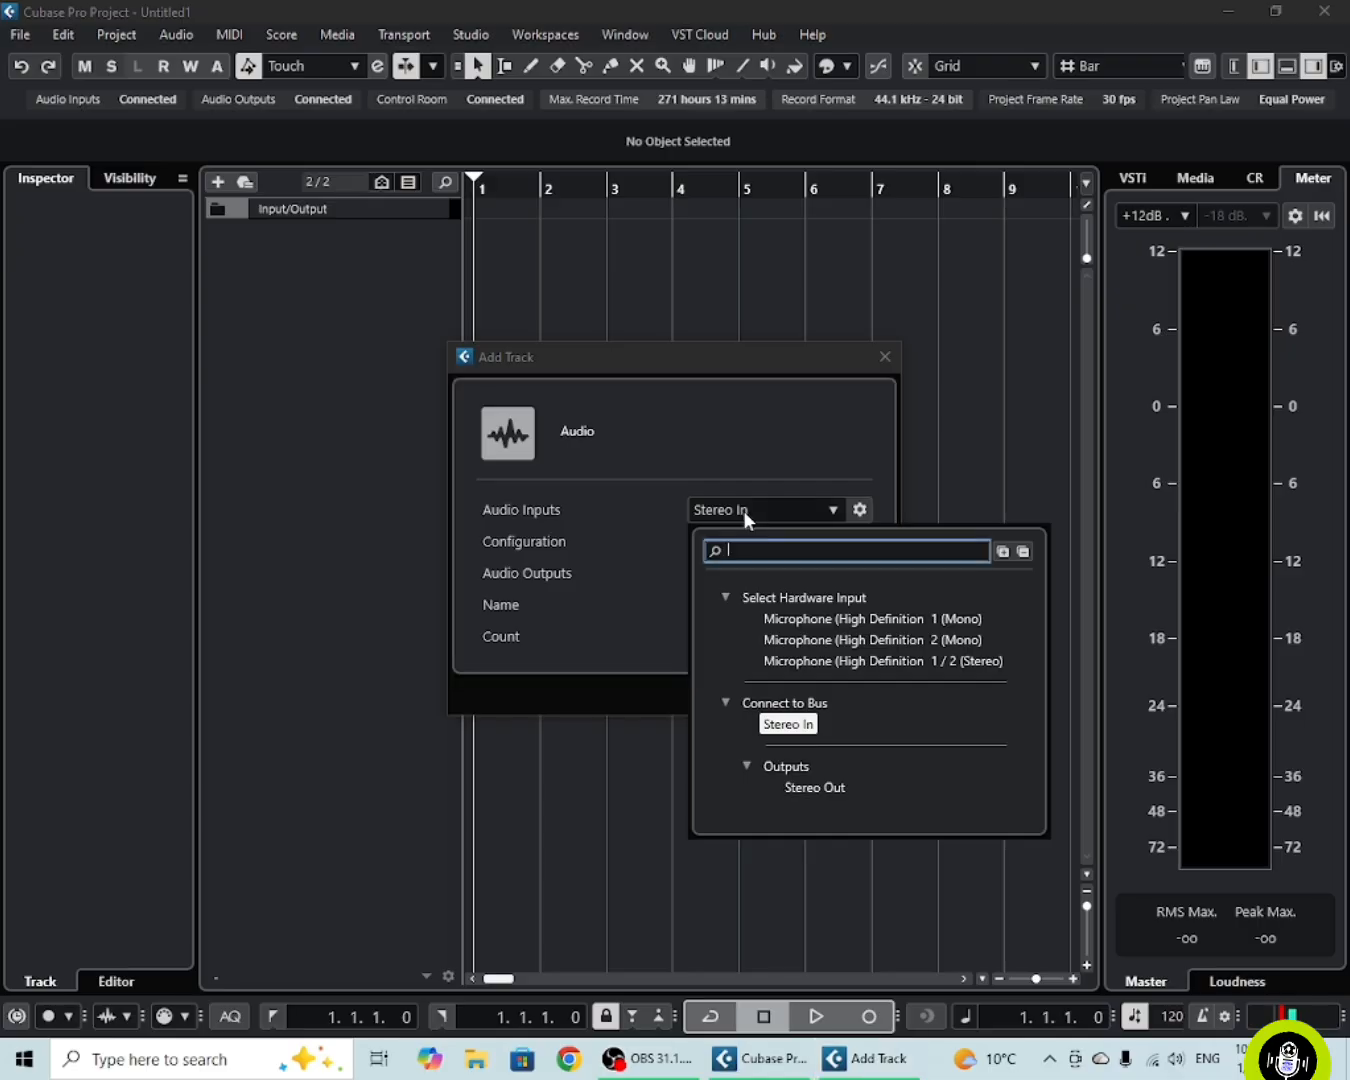
click(778, 726)
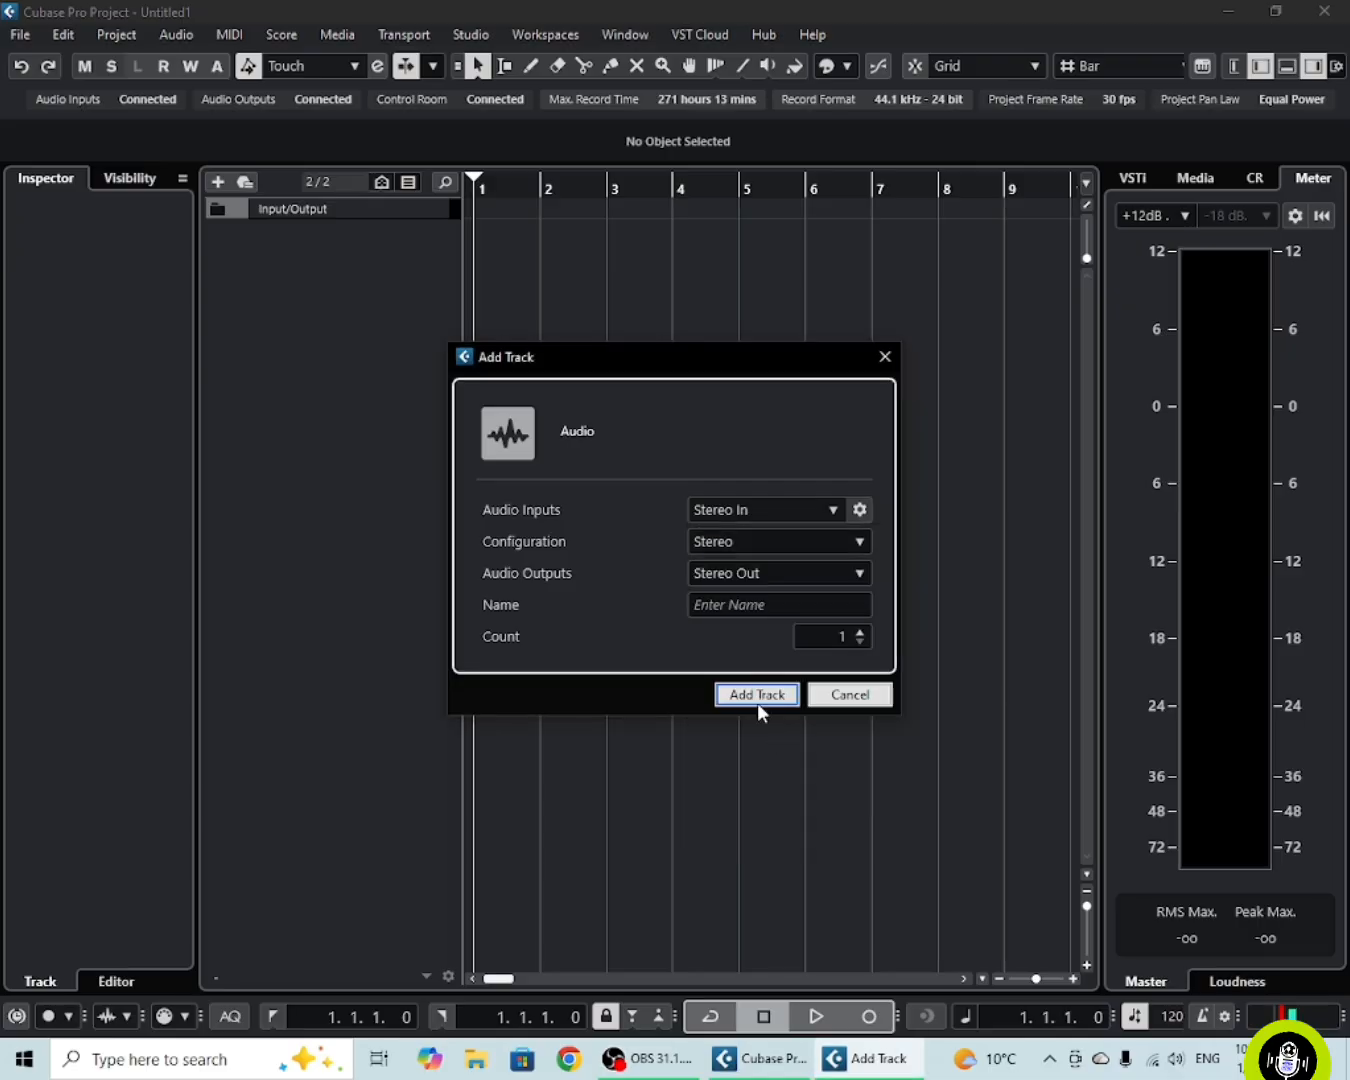
click(721, 545)
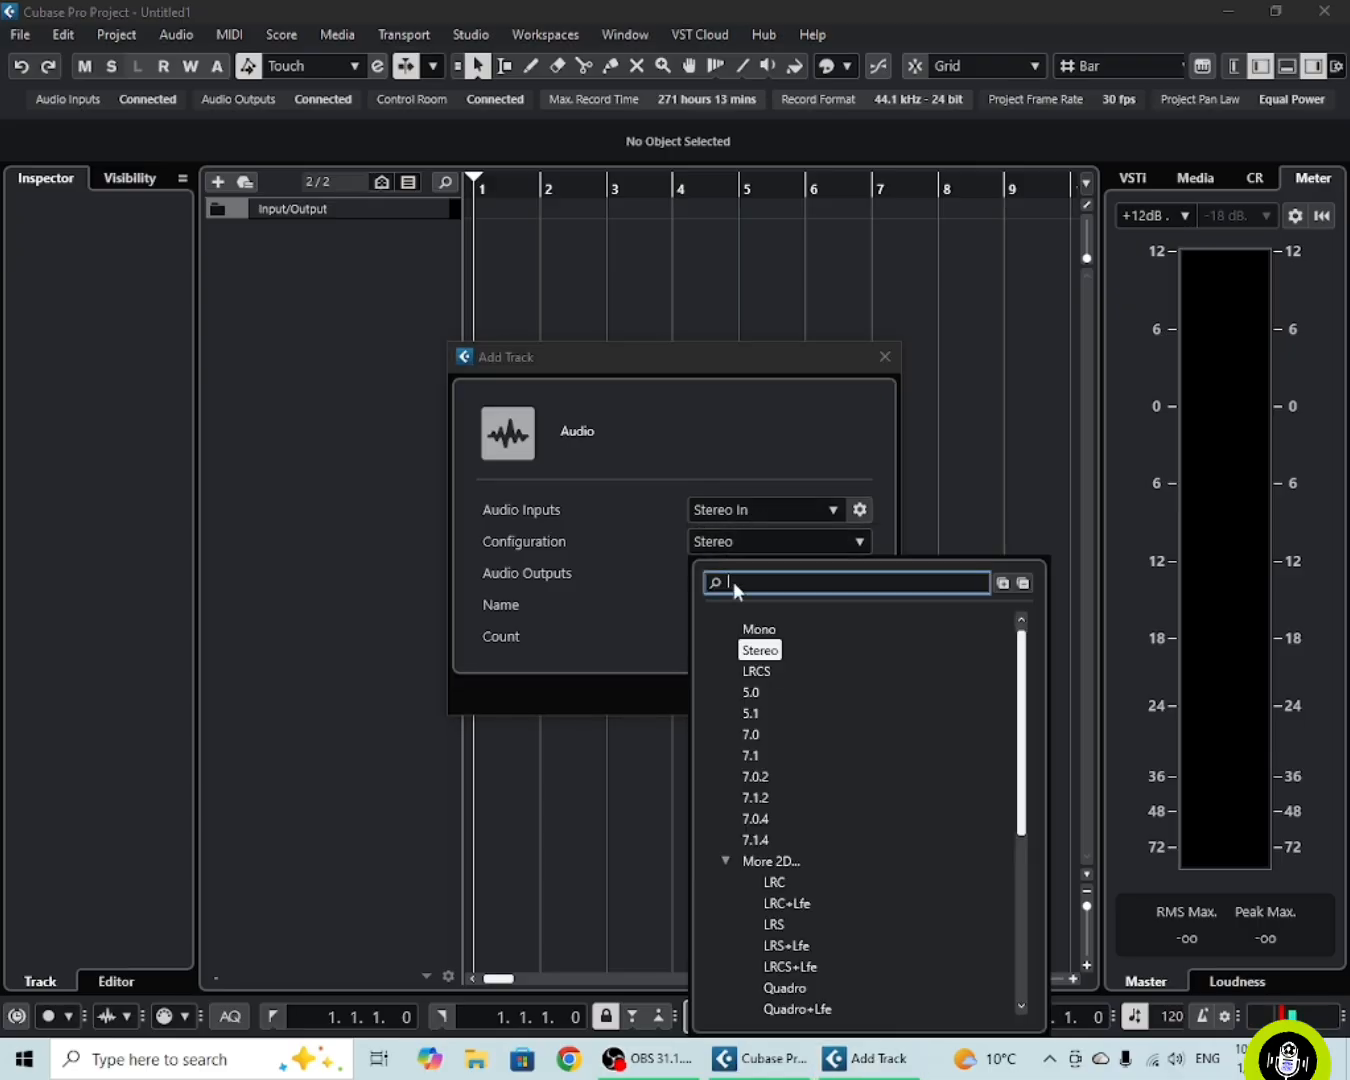
click(762, 652)
click(740, 543)
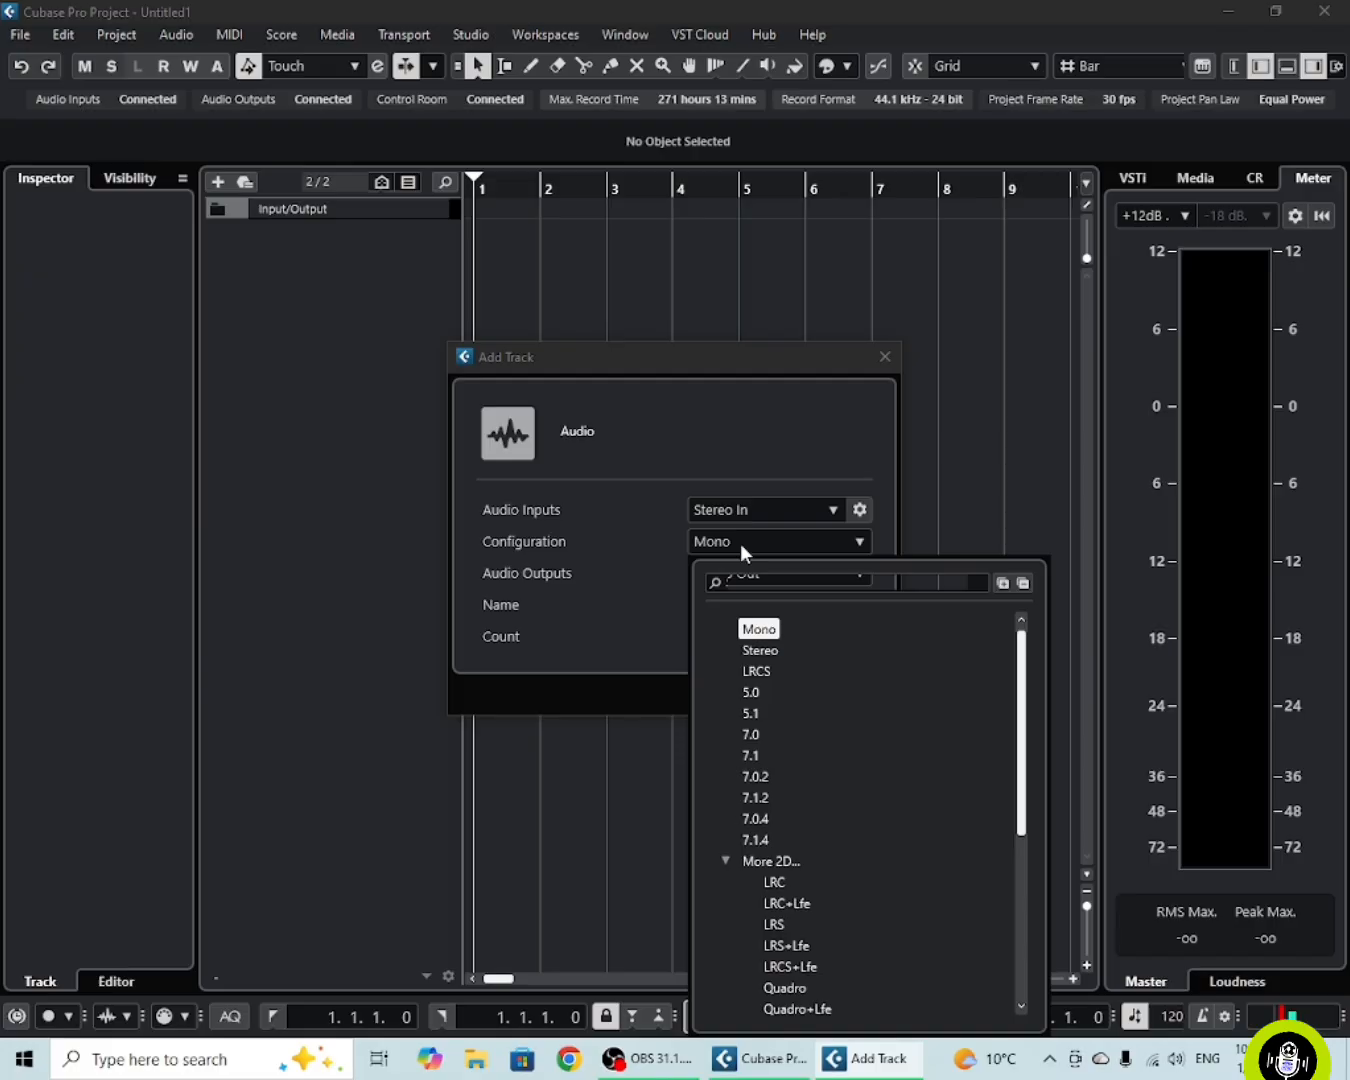
click(754, 647)
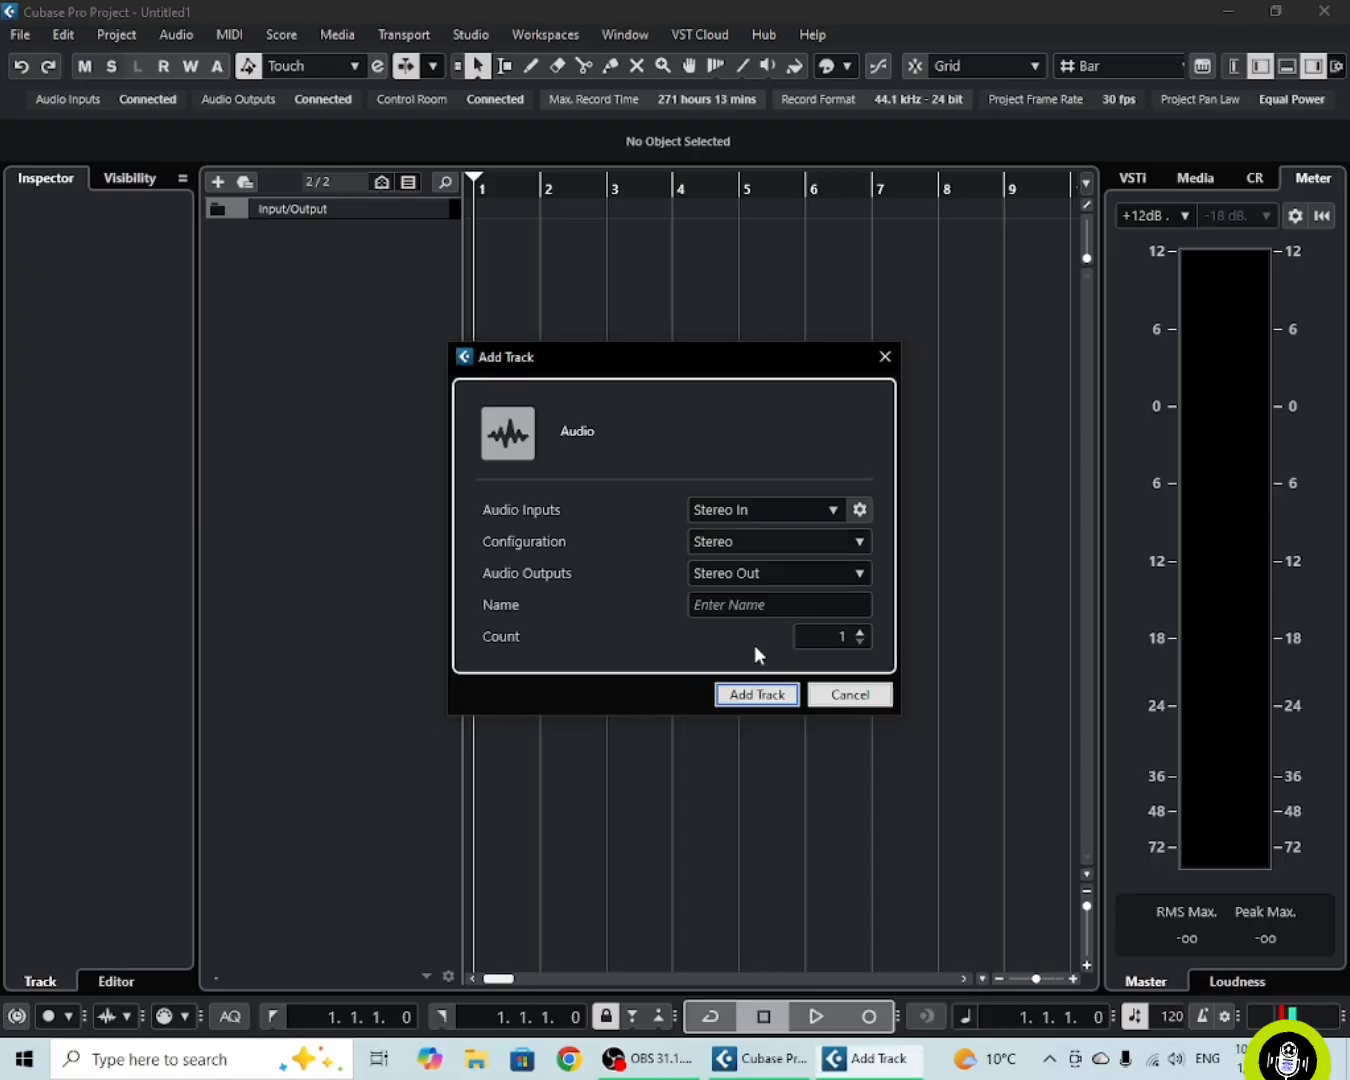
click(708, 576)
click(704, 576)
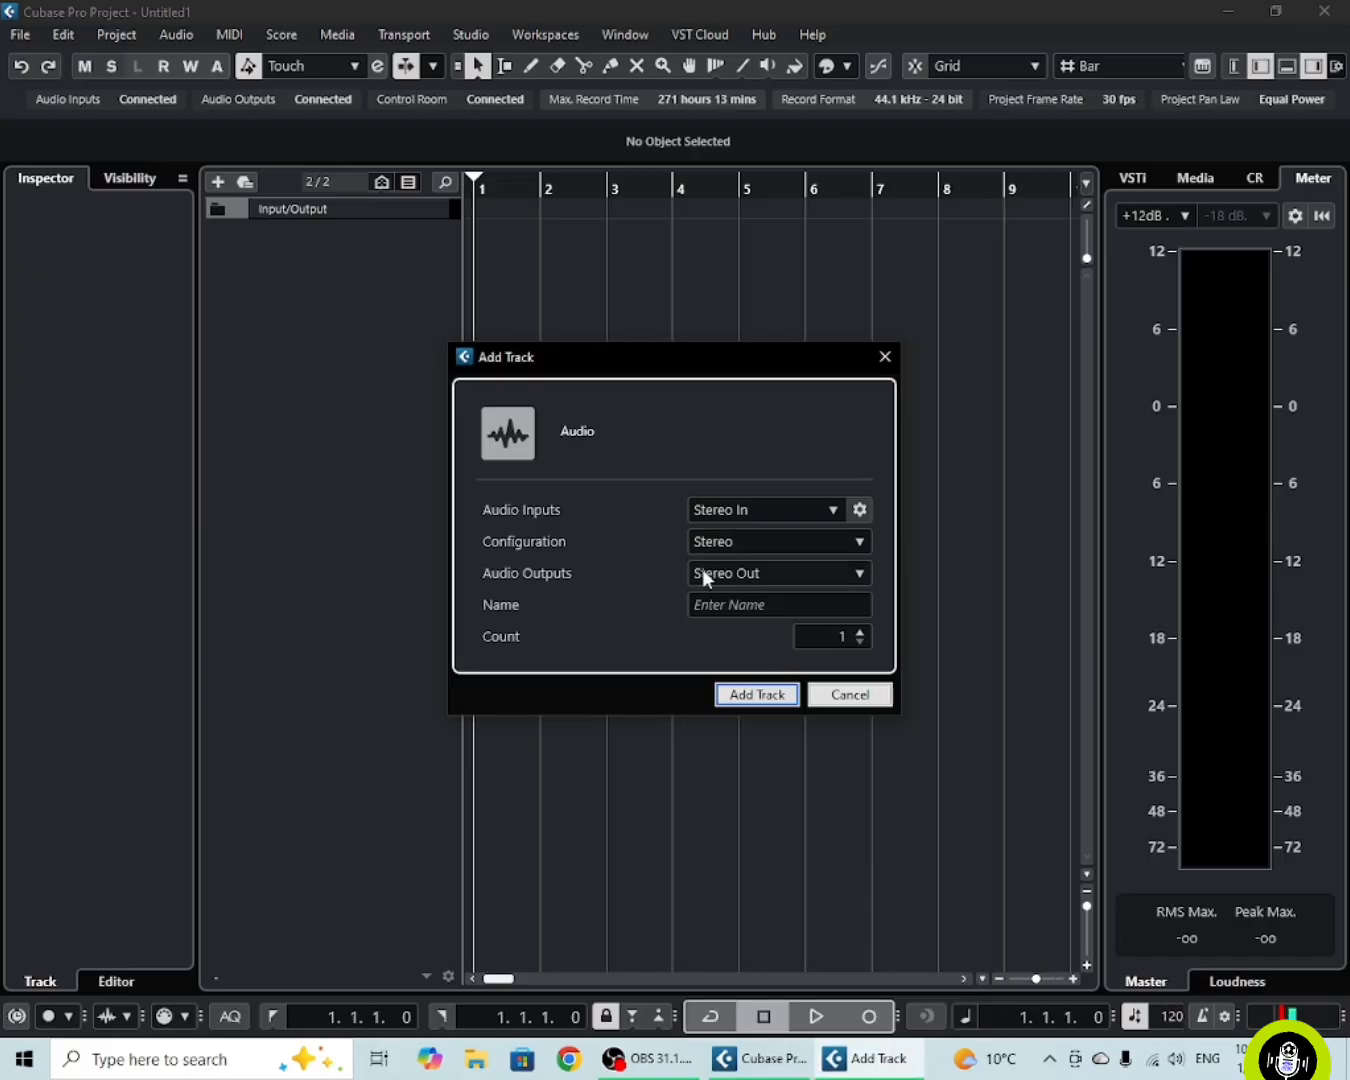
Name the audio track "lite studio", keep its count at 1, and add it to the project.
click(741, 604)
text(lite studio)
click(860, 631)
click(859, 631)
click(860, 642)
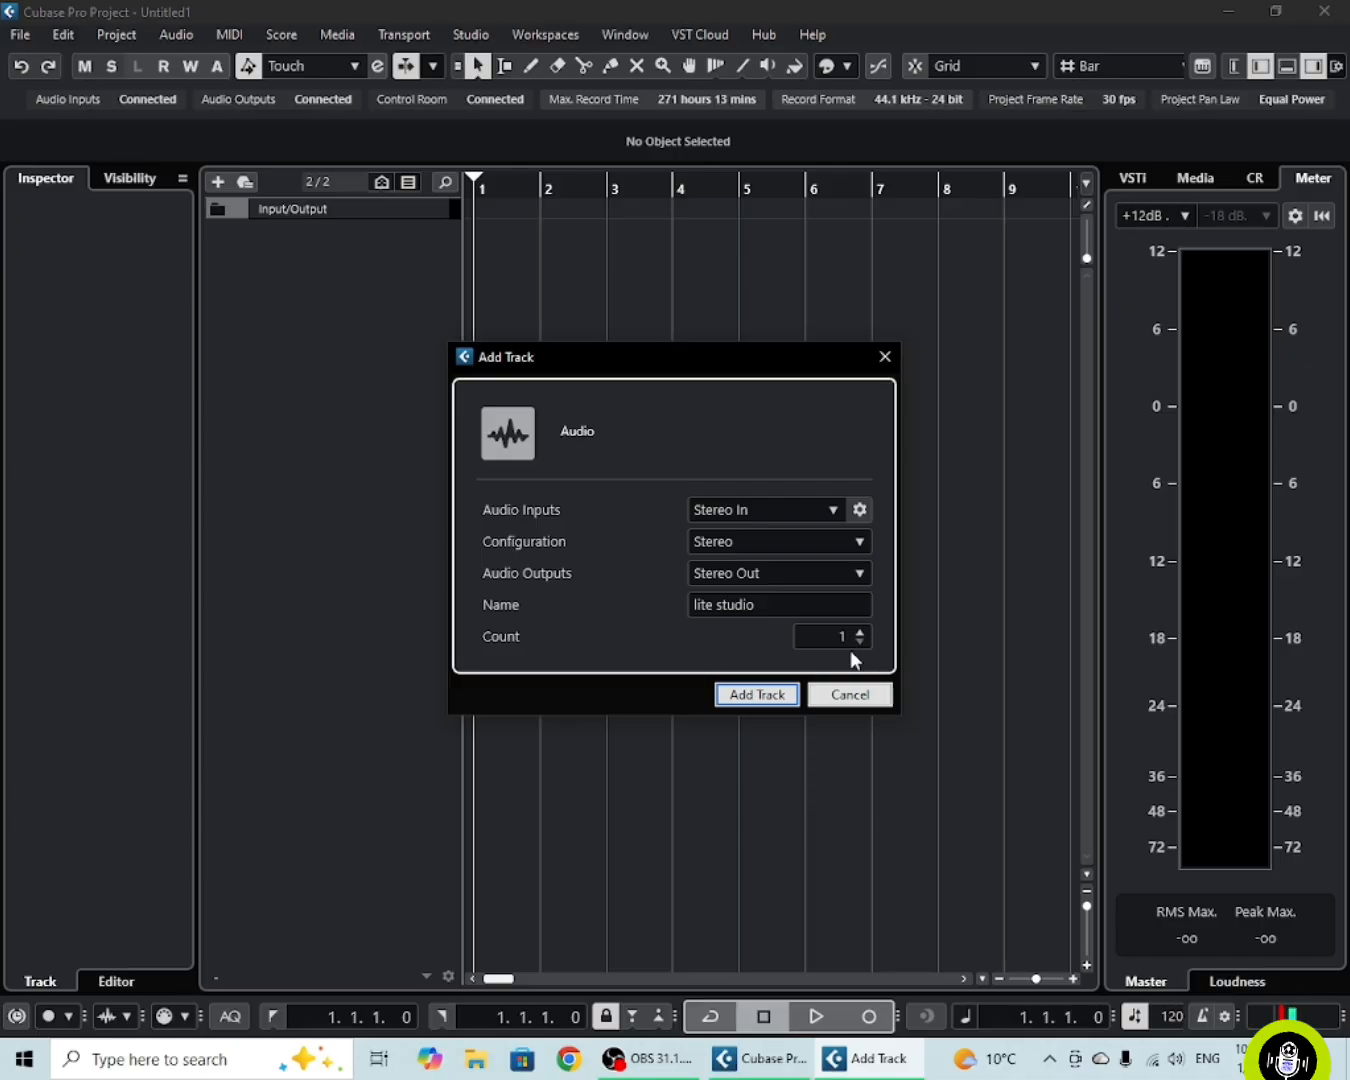
click(756, 696)
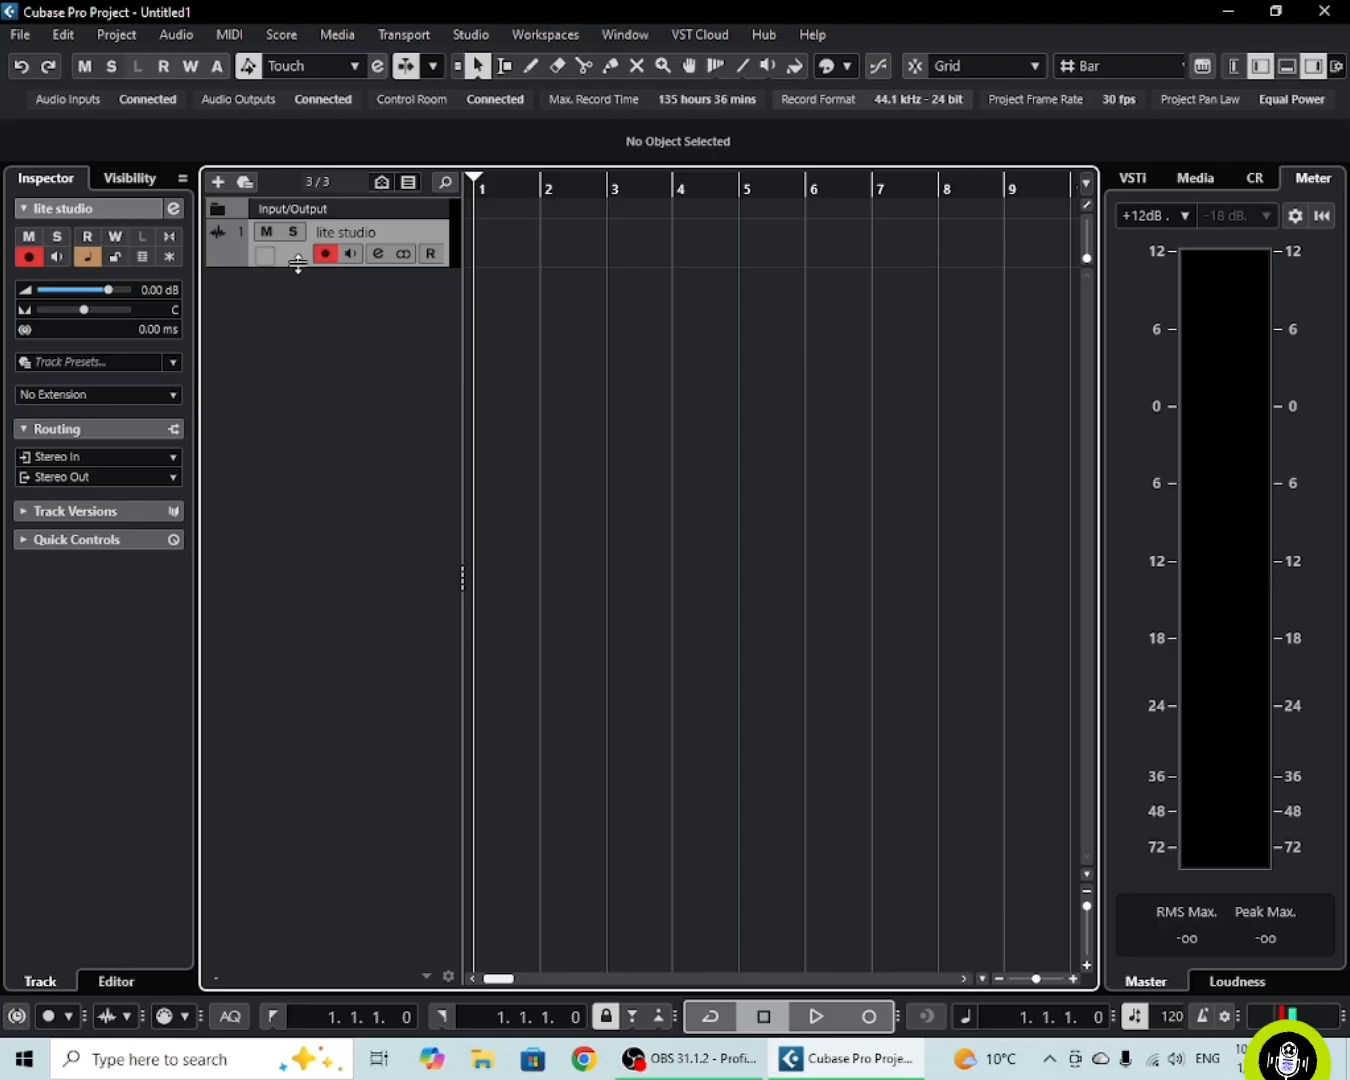
Enlarge the lite studio track's height and zoom the timeline out to show about 13 bars.
drag(299, 266, 322, 337)
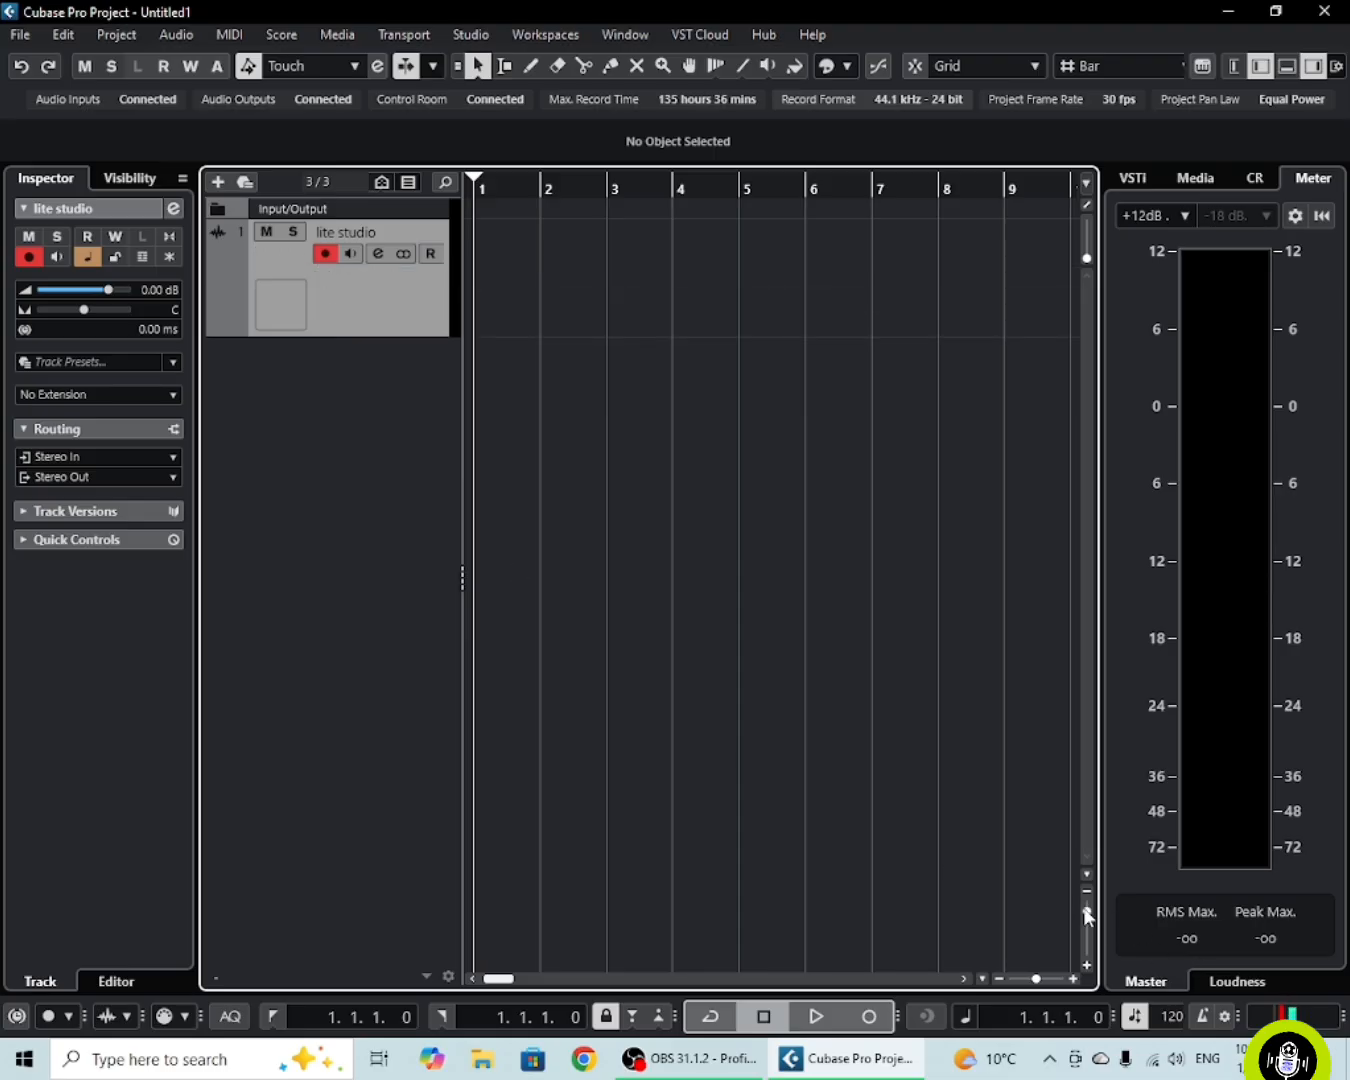
mouse_move(1088, 908)
mouse_down()
mouse_move(1091, 943)
mouse_move(1094, 899)
mouse_move(1096, 924)
mouse_up()
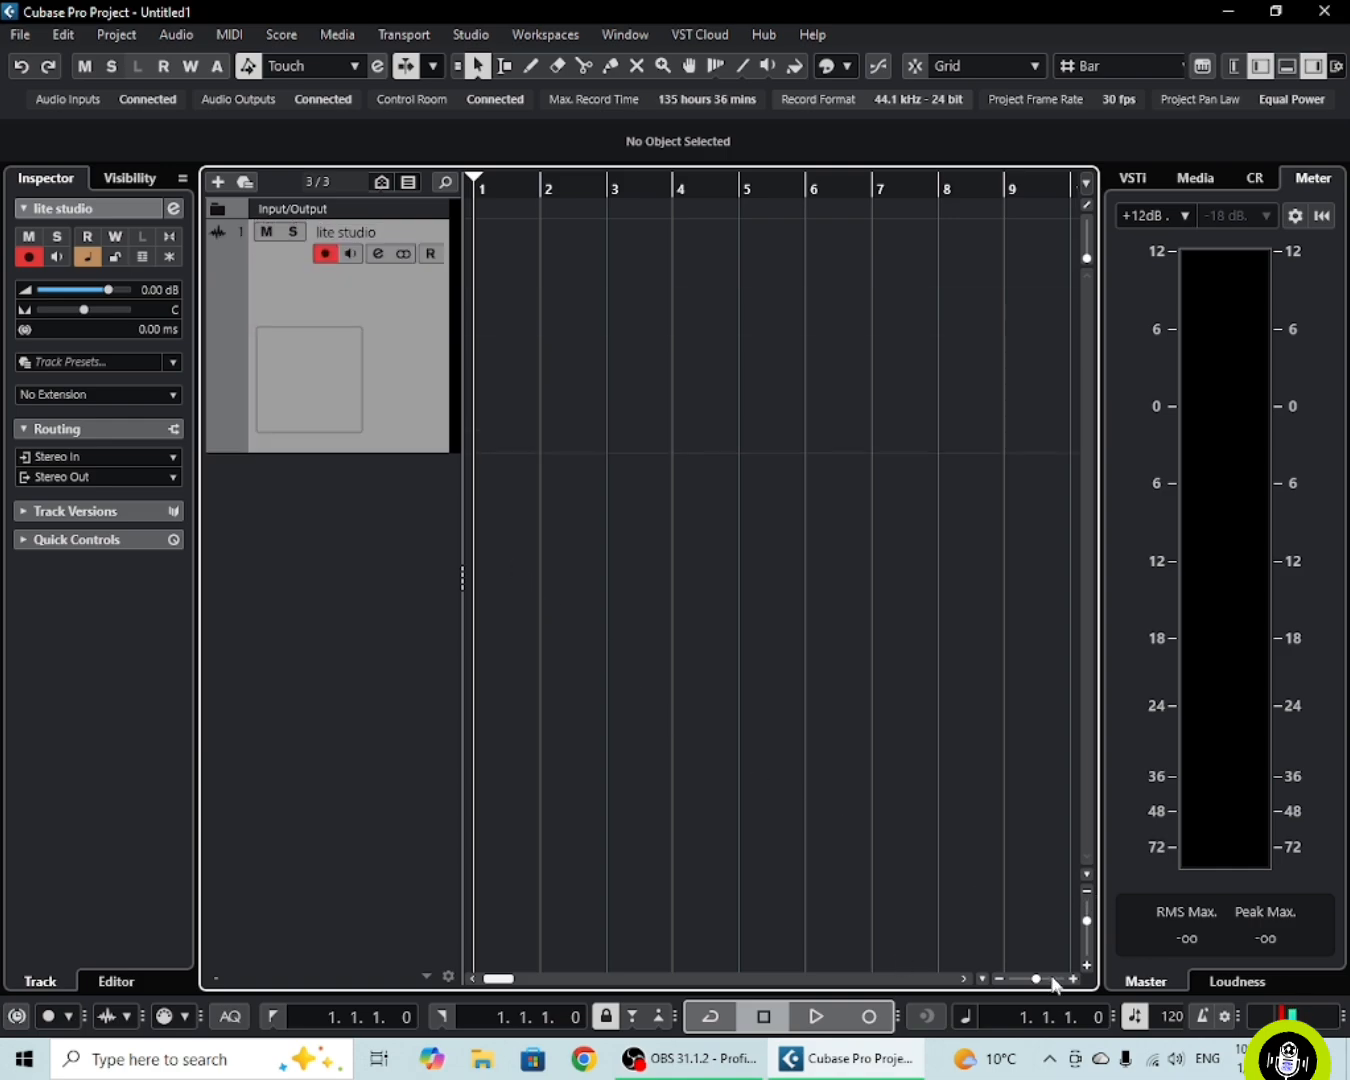
drag(1036, 977, 1034, 980)
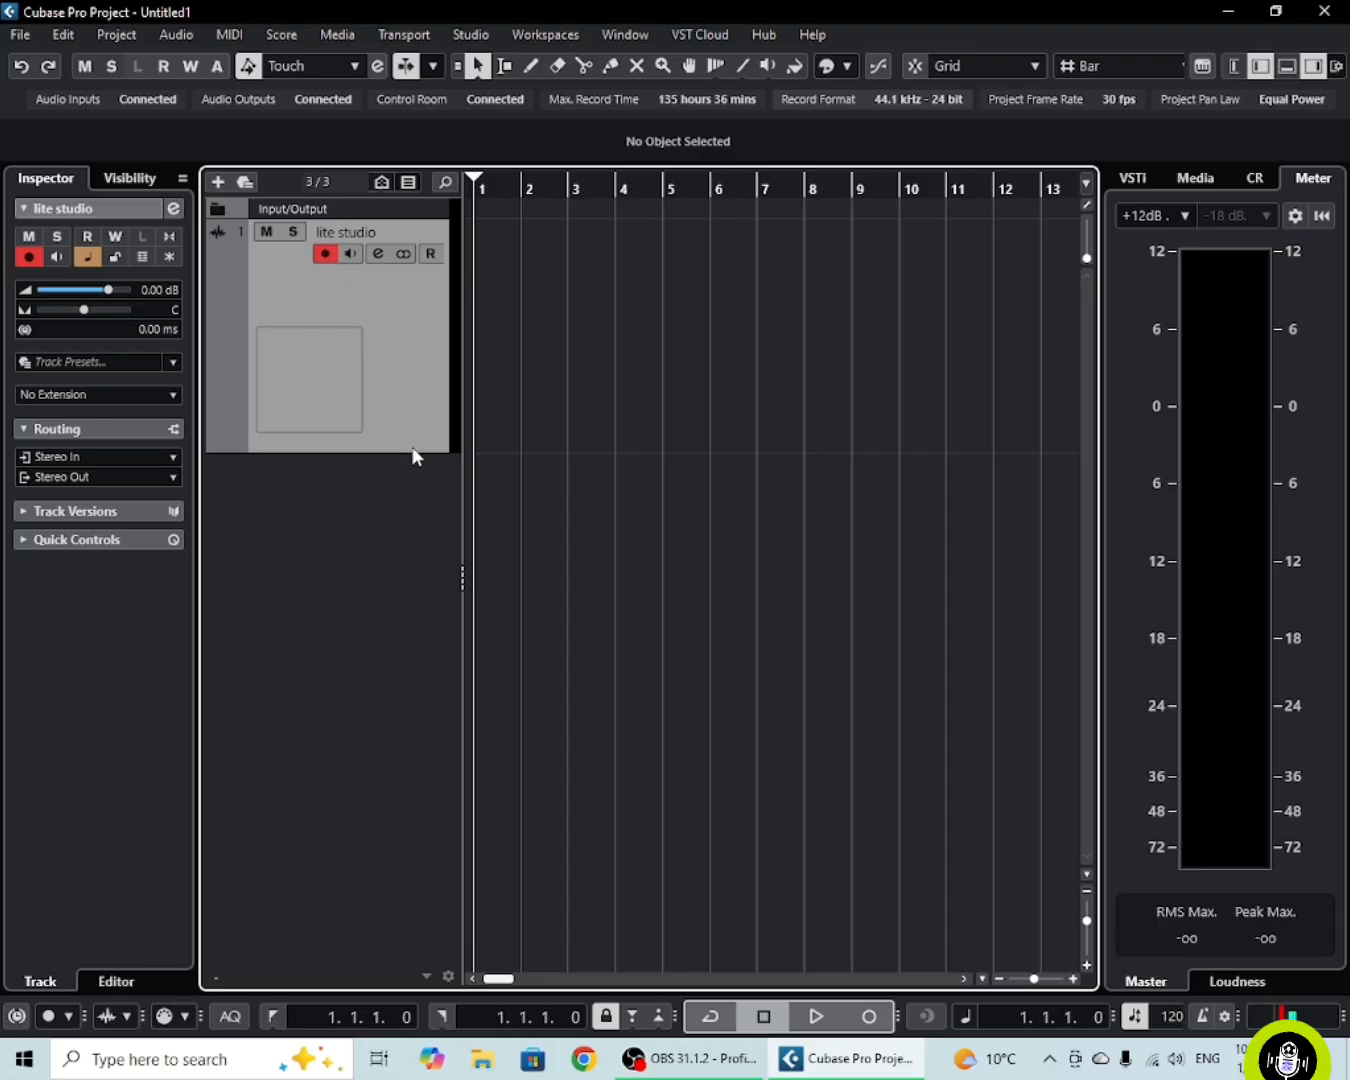
drag(414, 453, 388, 407)
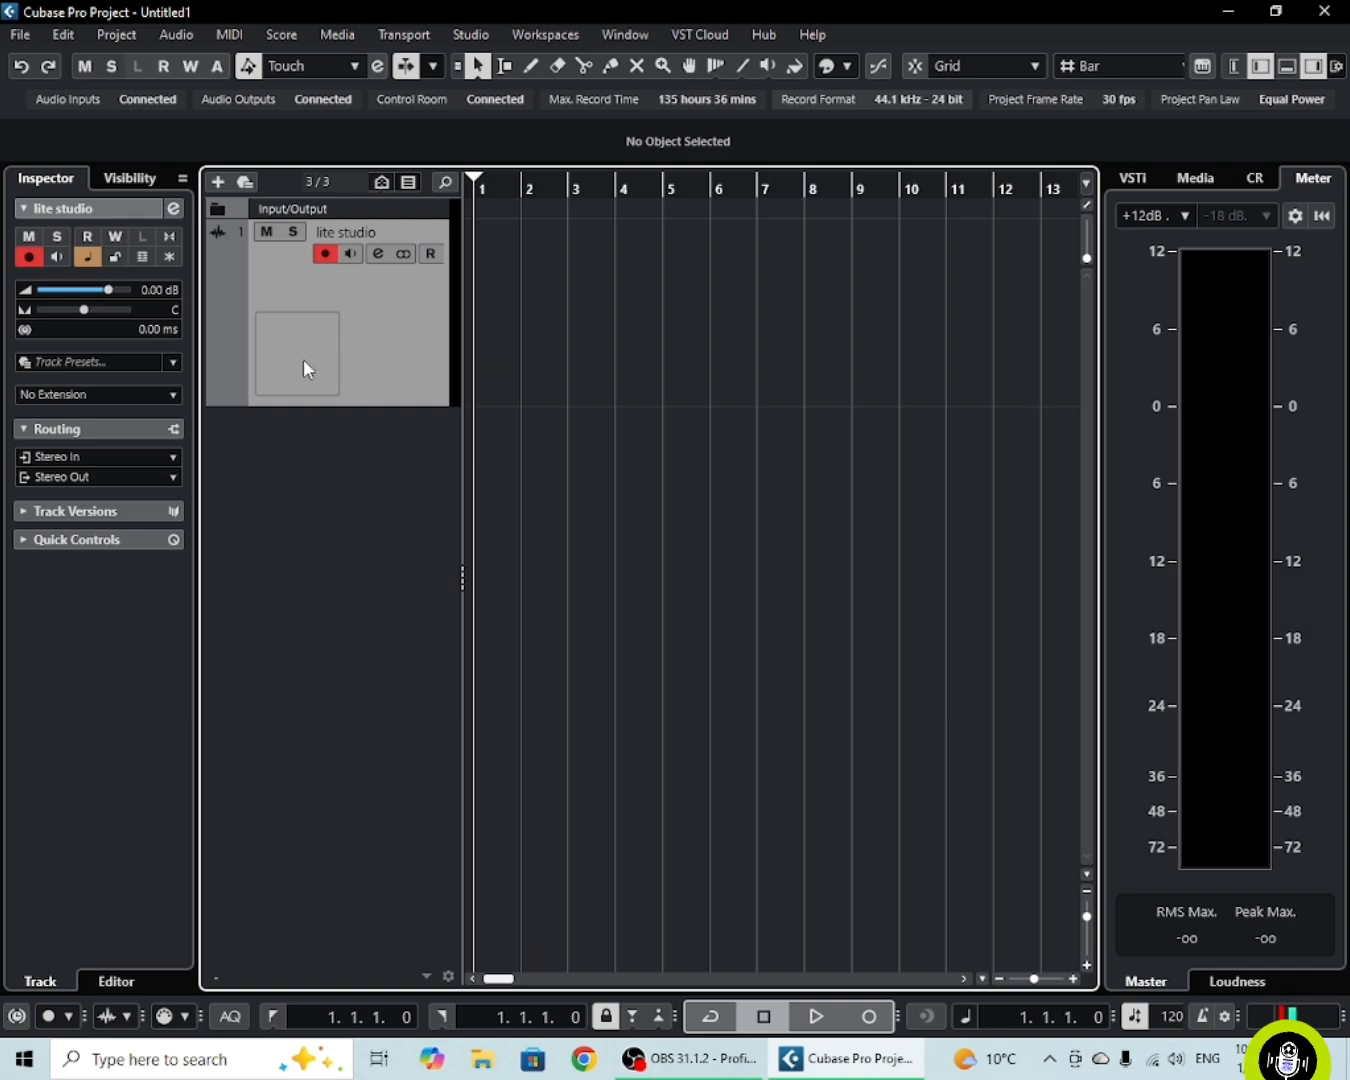
Assign the factory FX picture to the lite studio track and reduce the track's height.
double_click(302, 330)
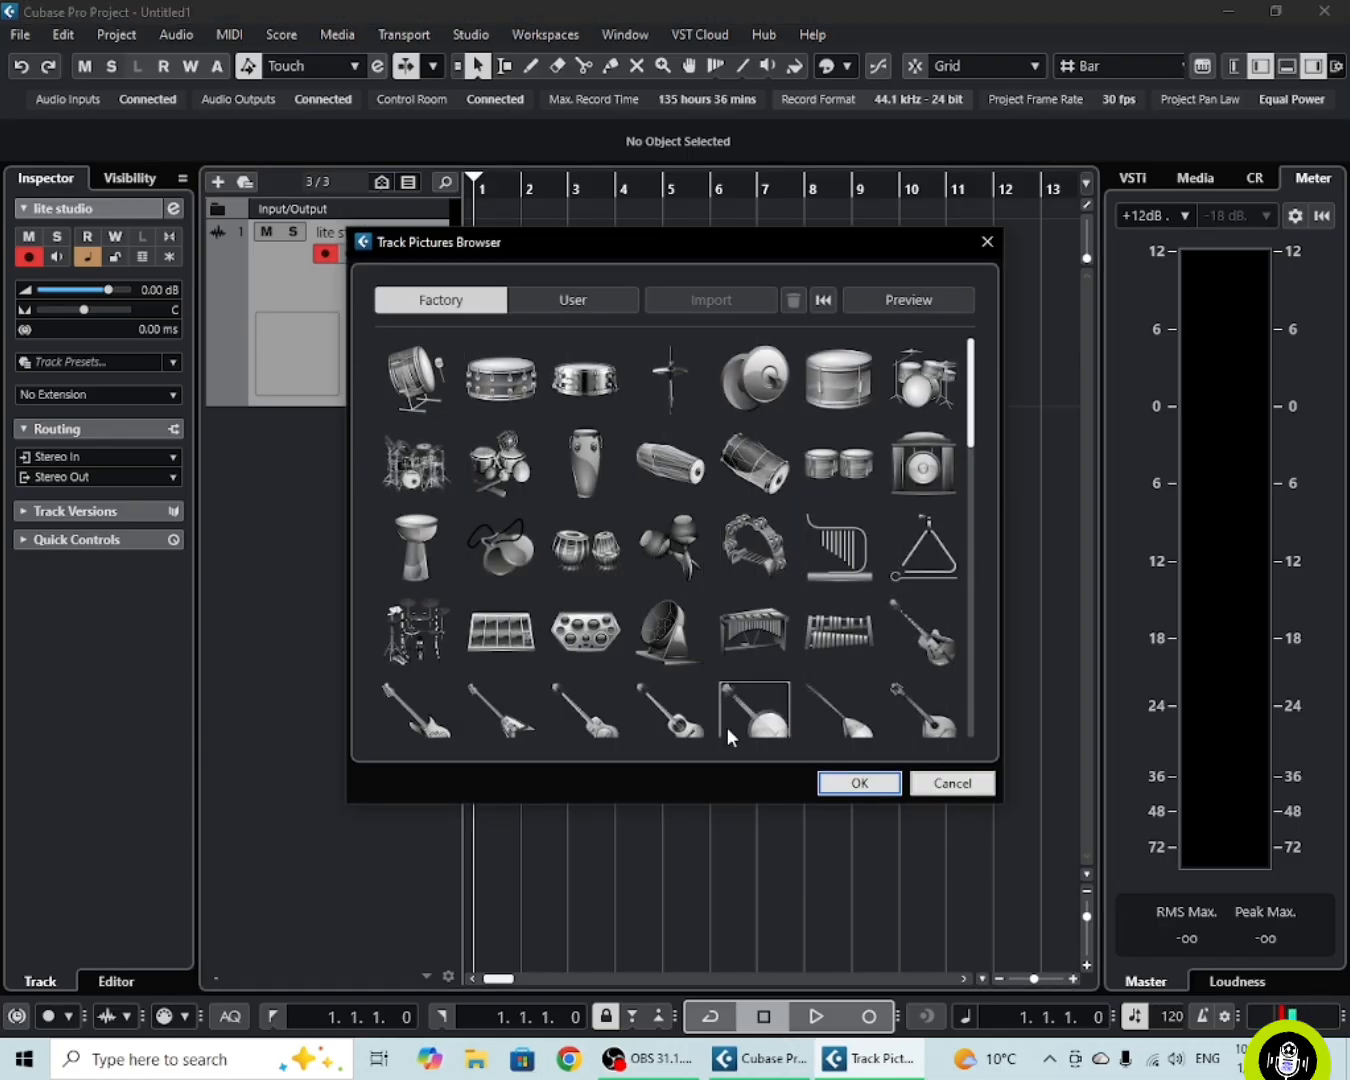
scroll(569, 503, down, 3)
scroll(569, 503, down, 6)
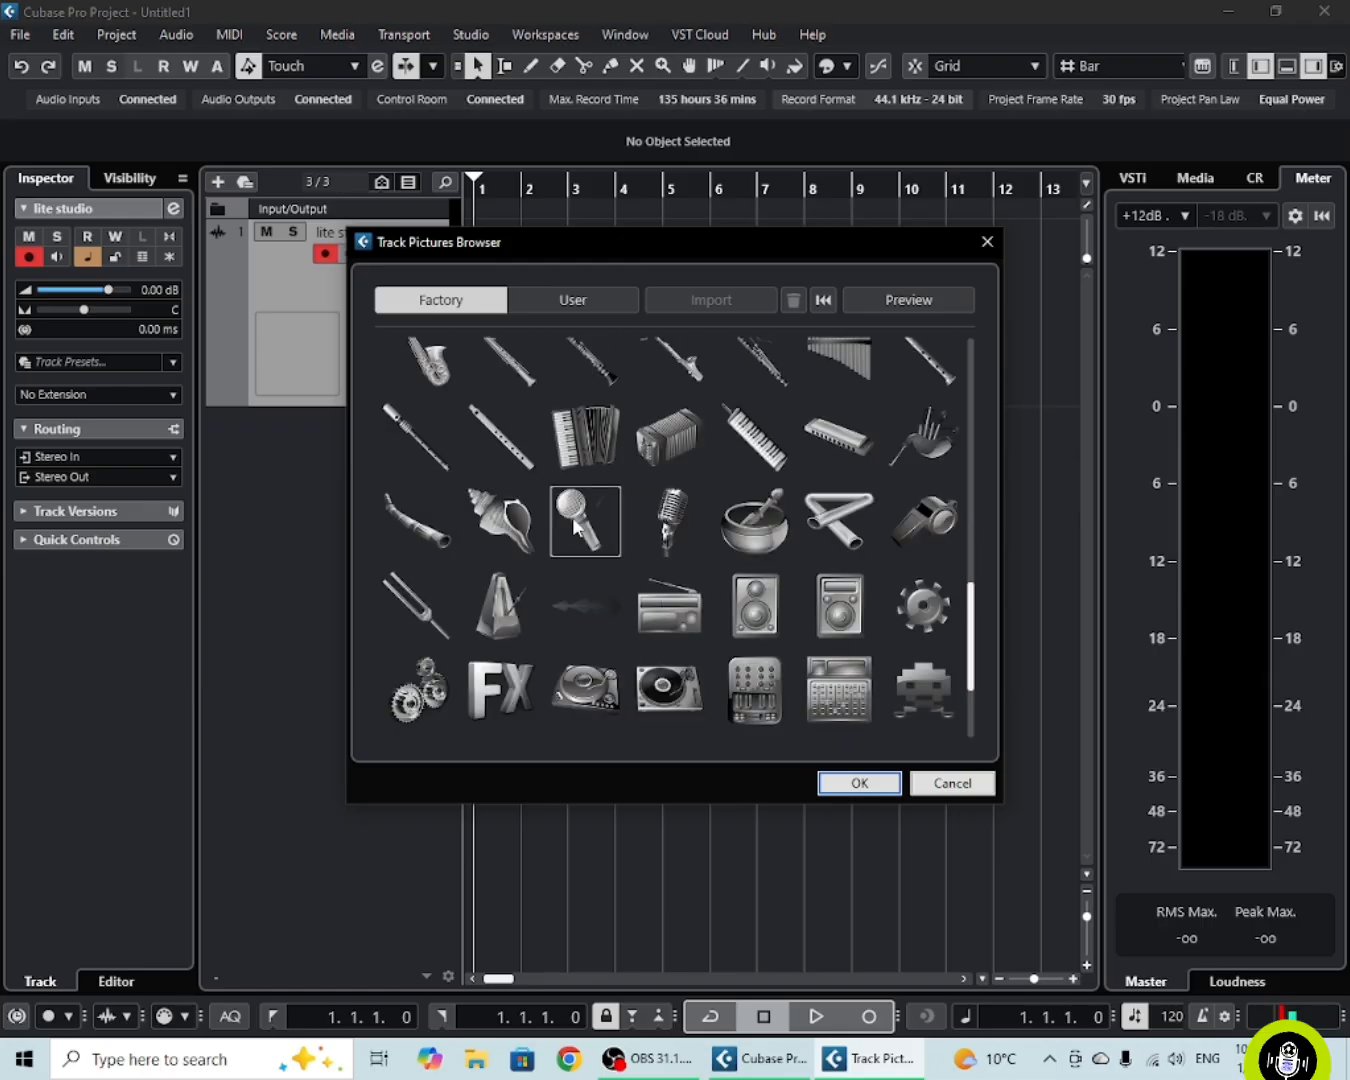
scroll(580, 530, down, 2)
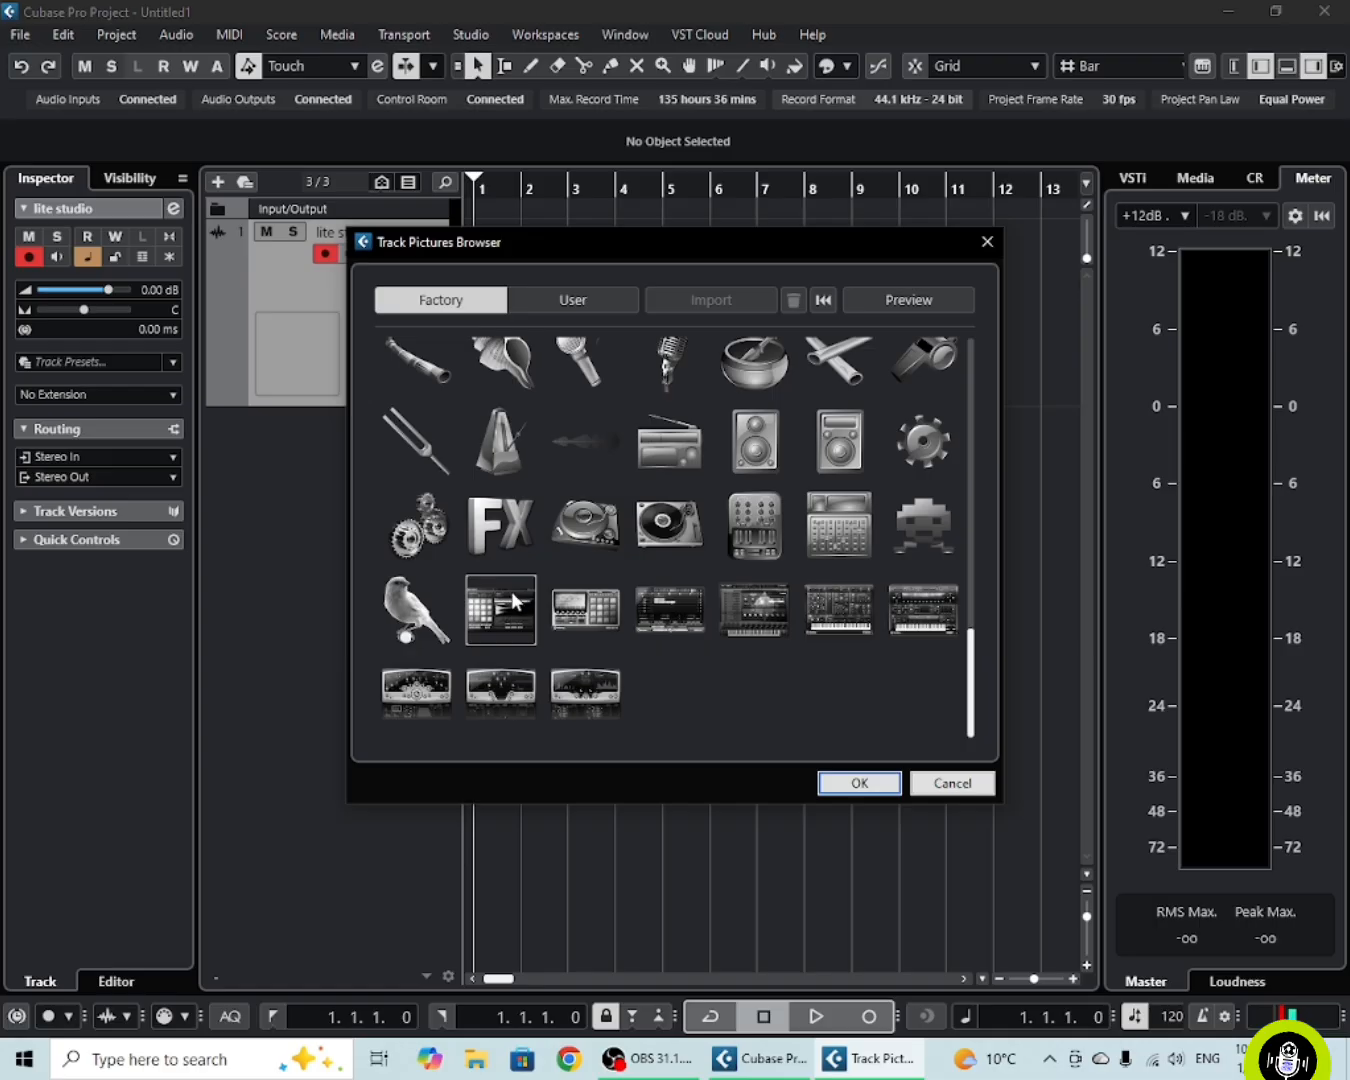
click(518, 518)
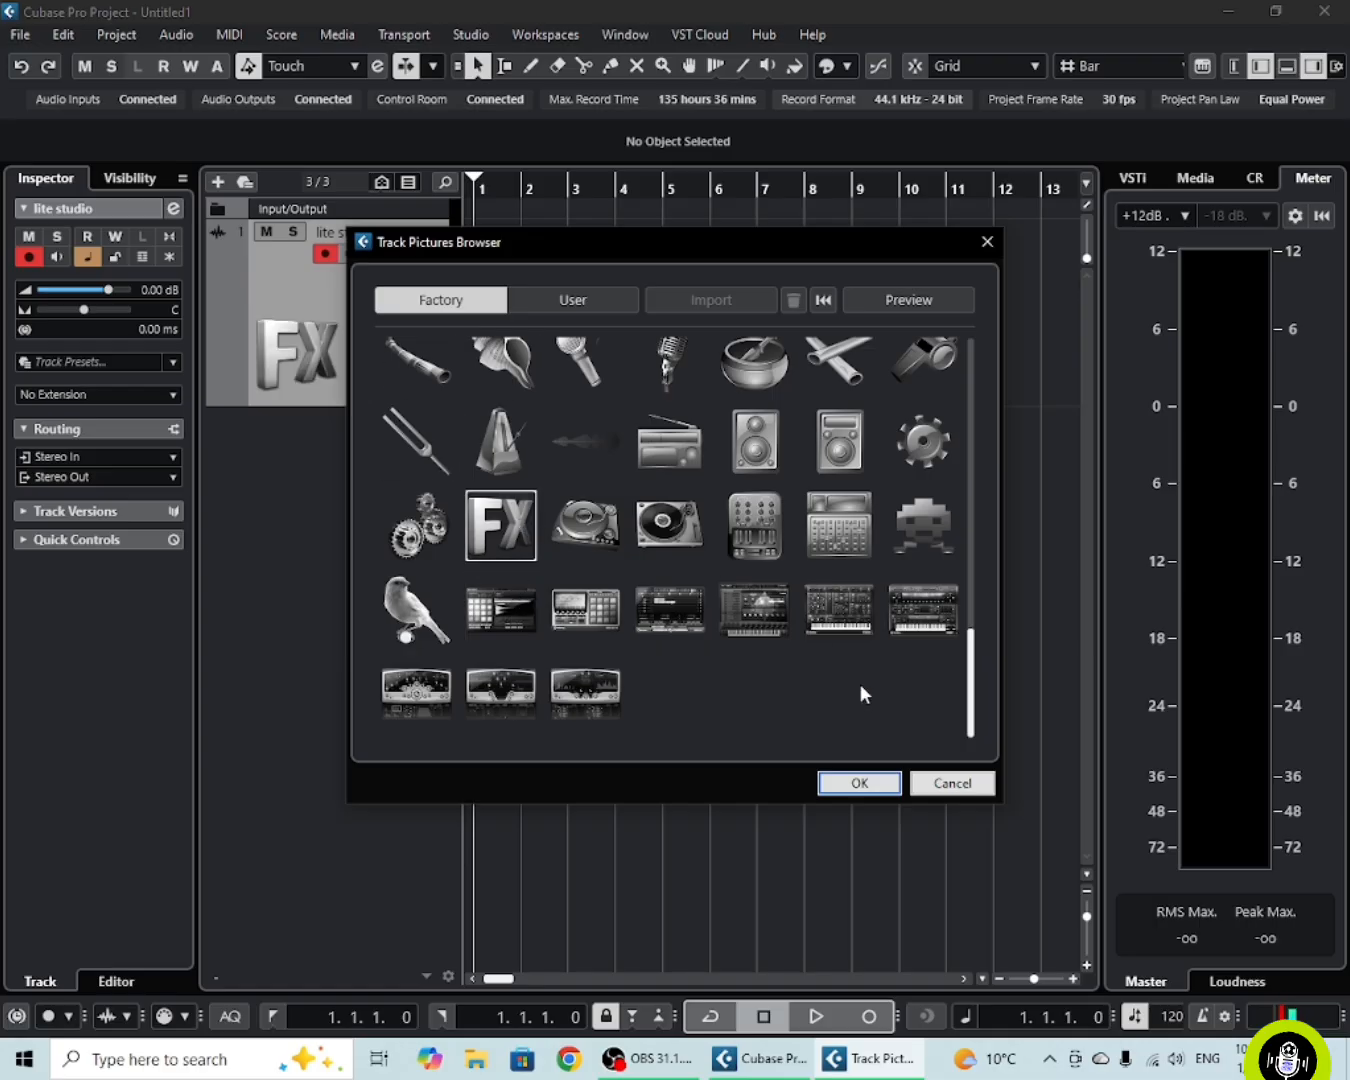
click(862, 783)
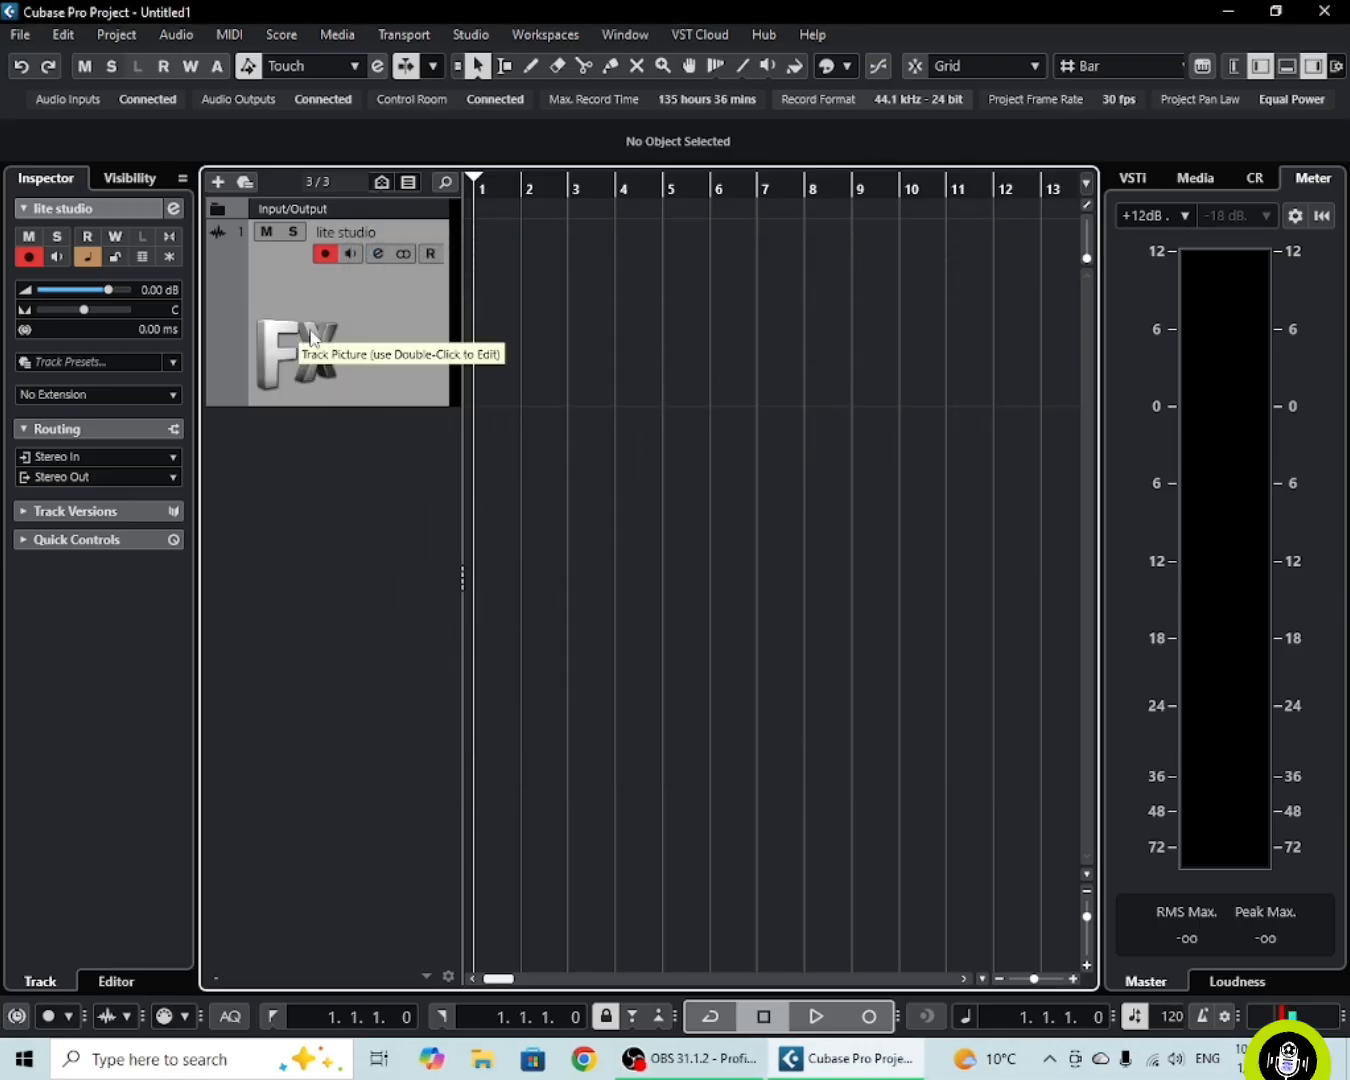
drag(374, 404, 366, 307)
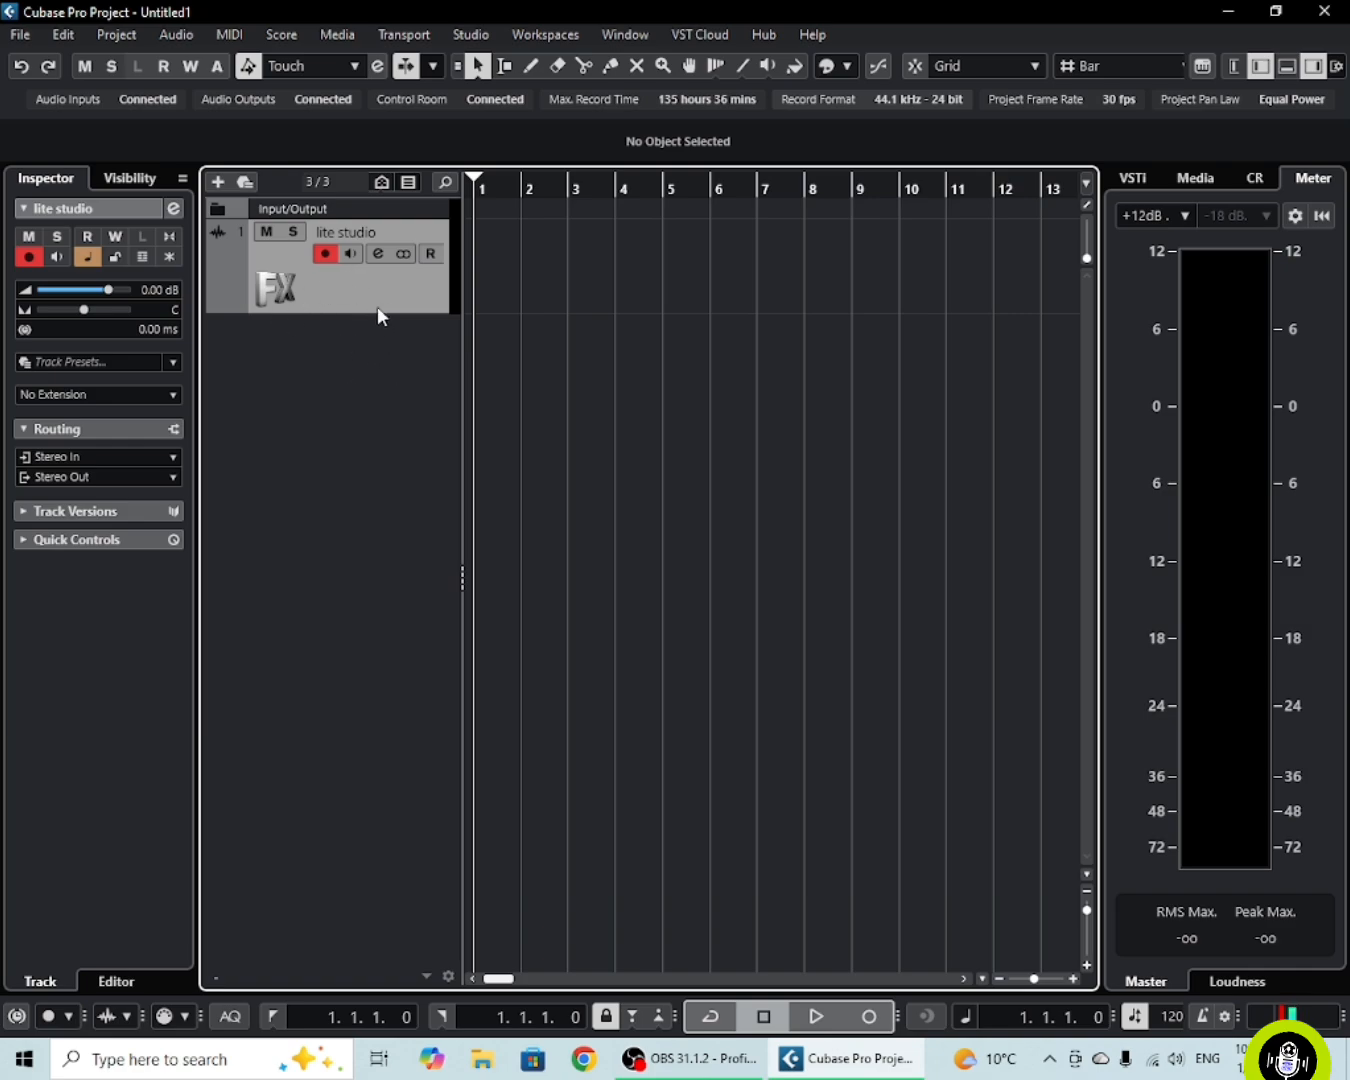
Toggle mute and solo on the lite studio track, and turn both off again.
click(268, 237)
click(292, 235)
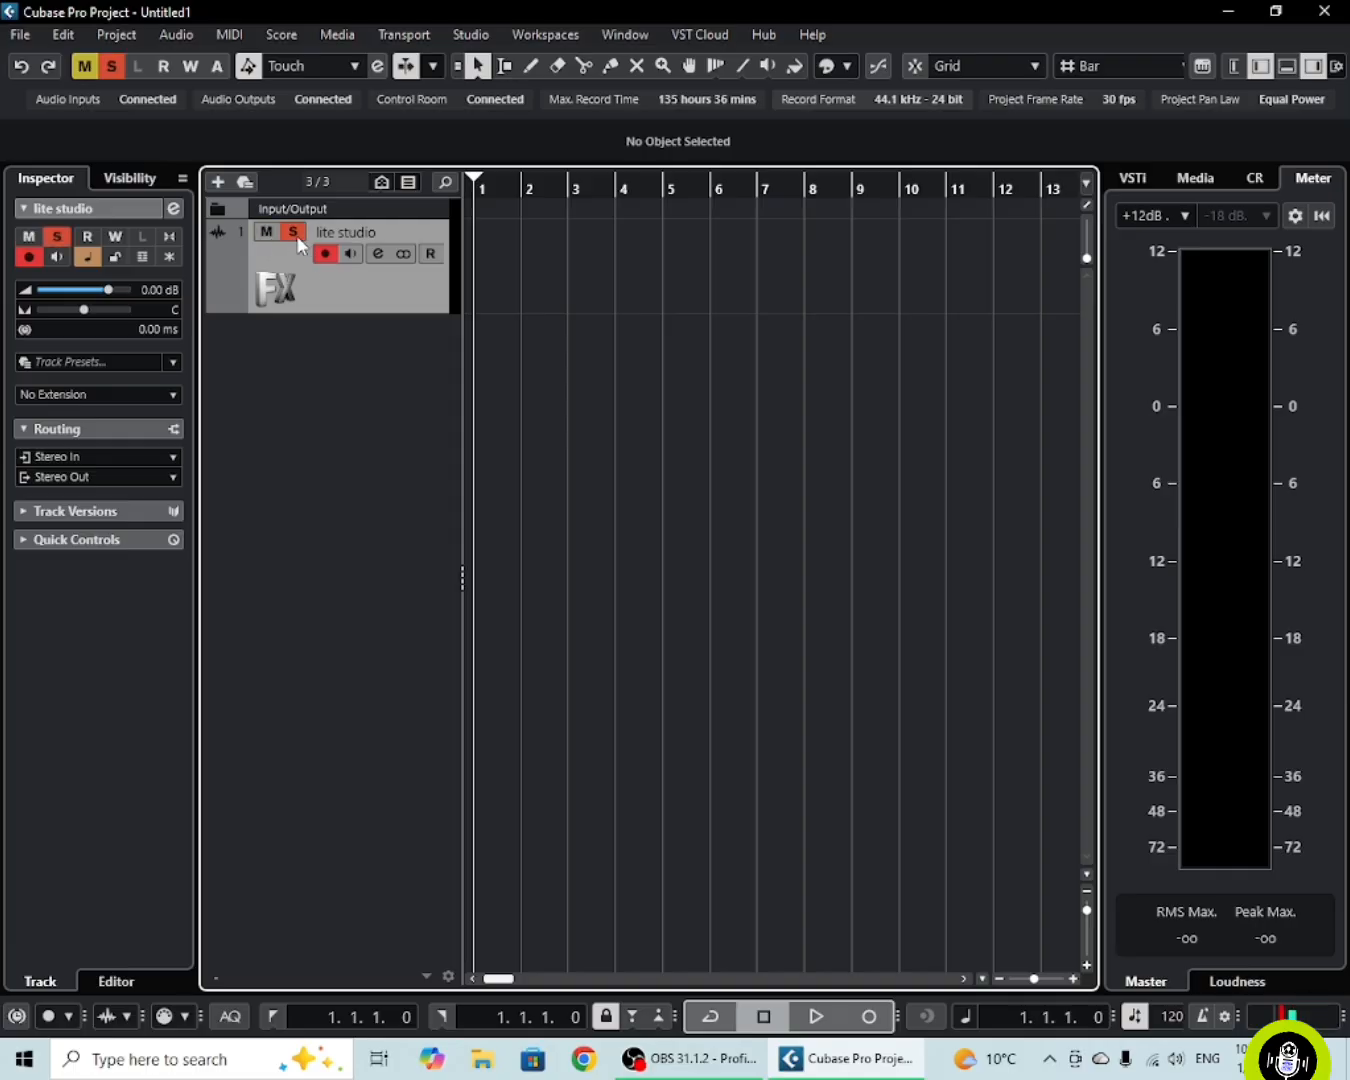
click(296, 236)
click(295, 236)
click(277, 233)
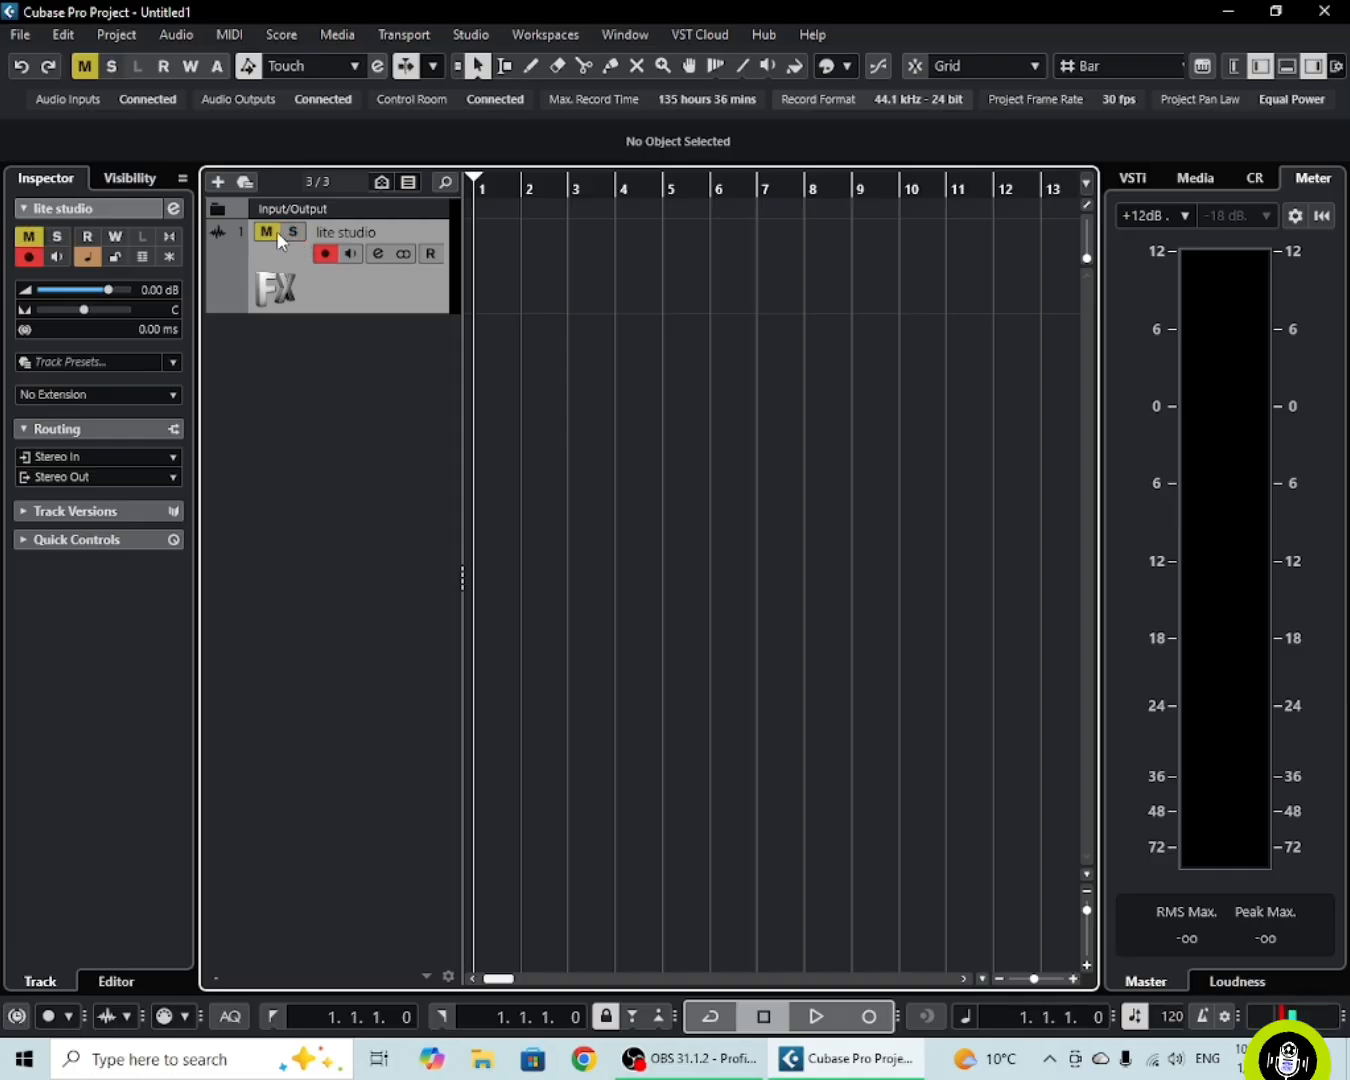
click(275, 232)
Play the empty project briefly from bar 1, stop it, and return the playhead to bar 1.
click(816, 1018)
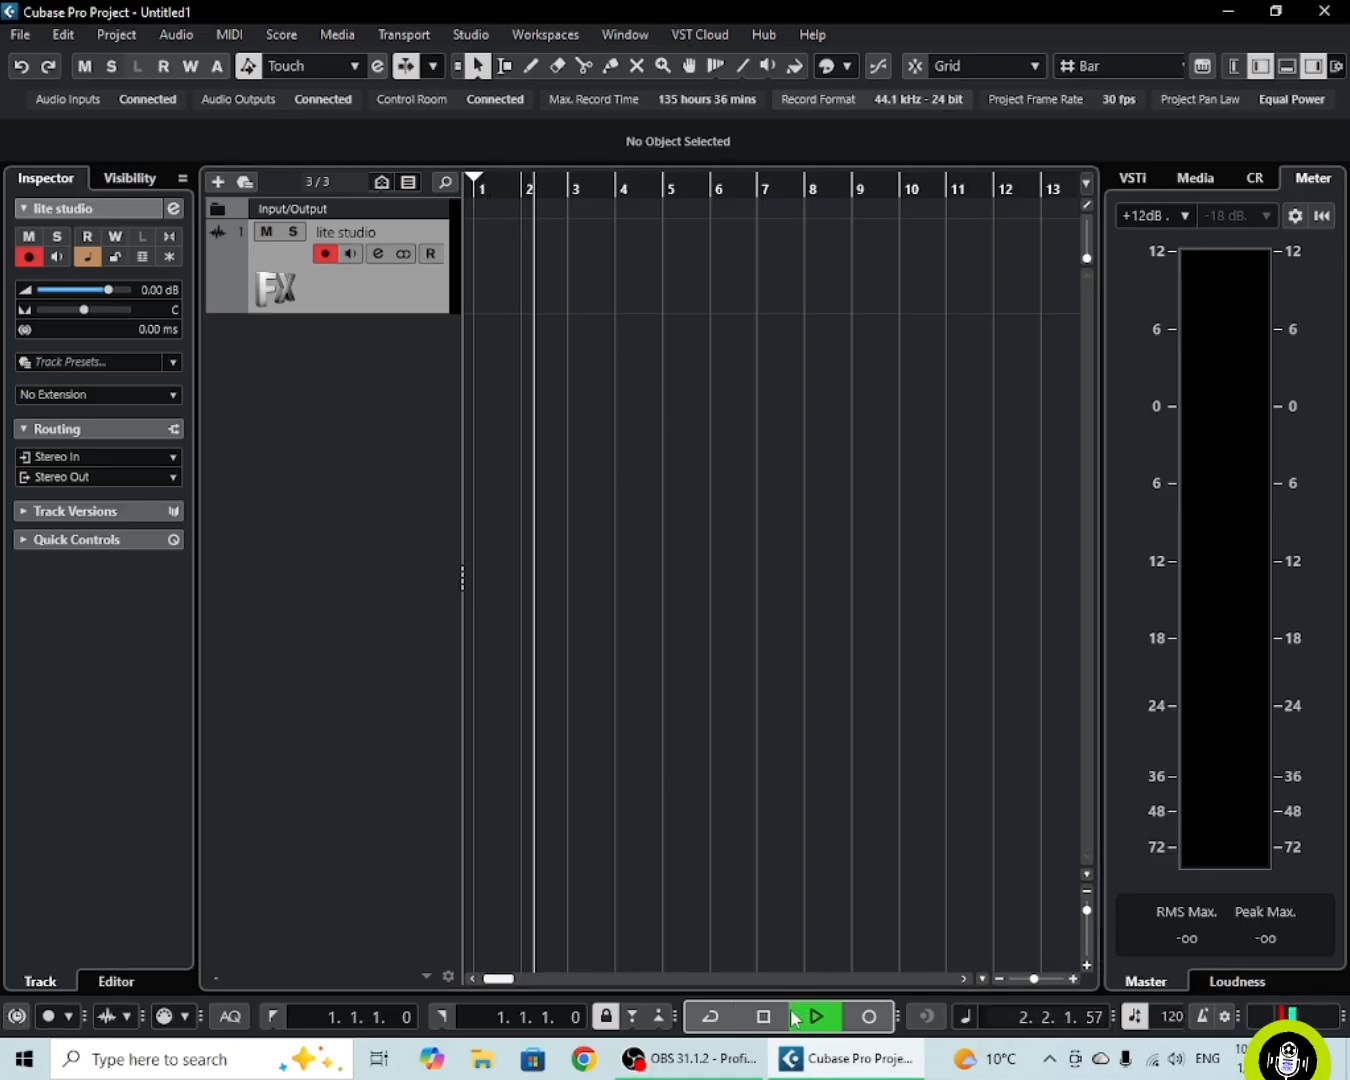
click(764, 1018)
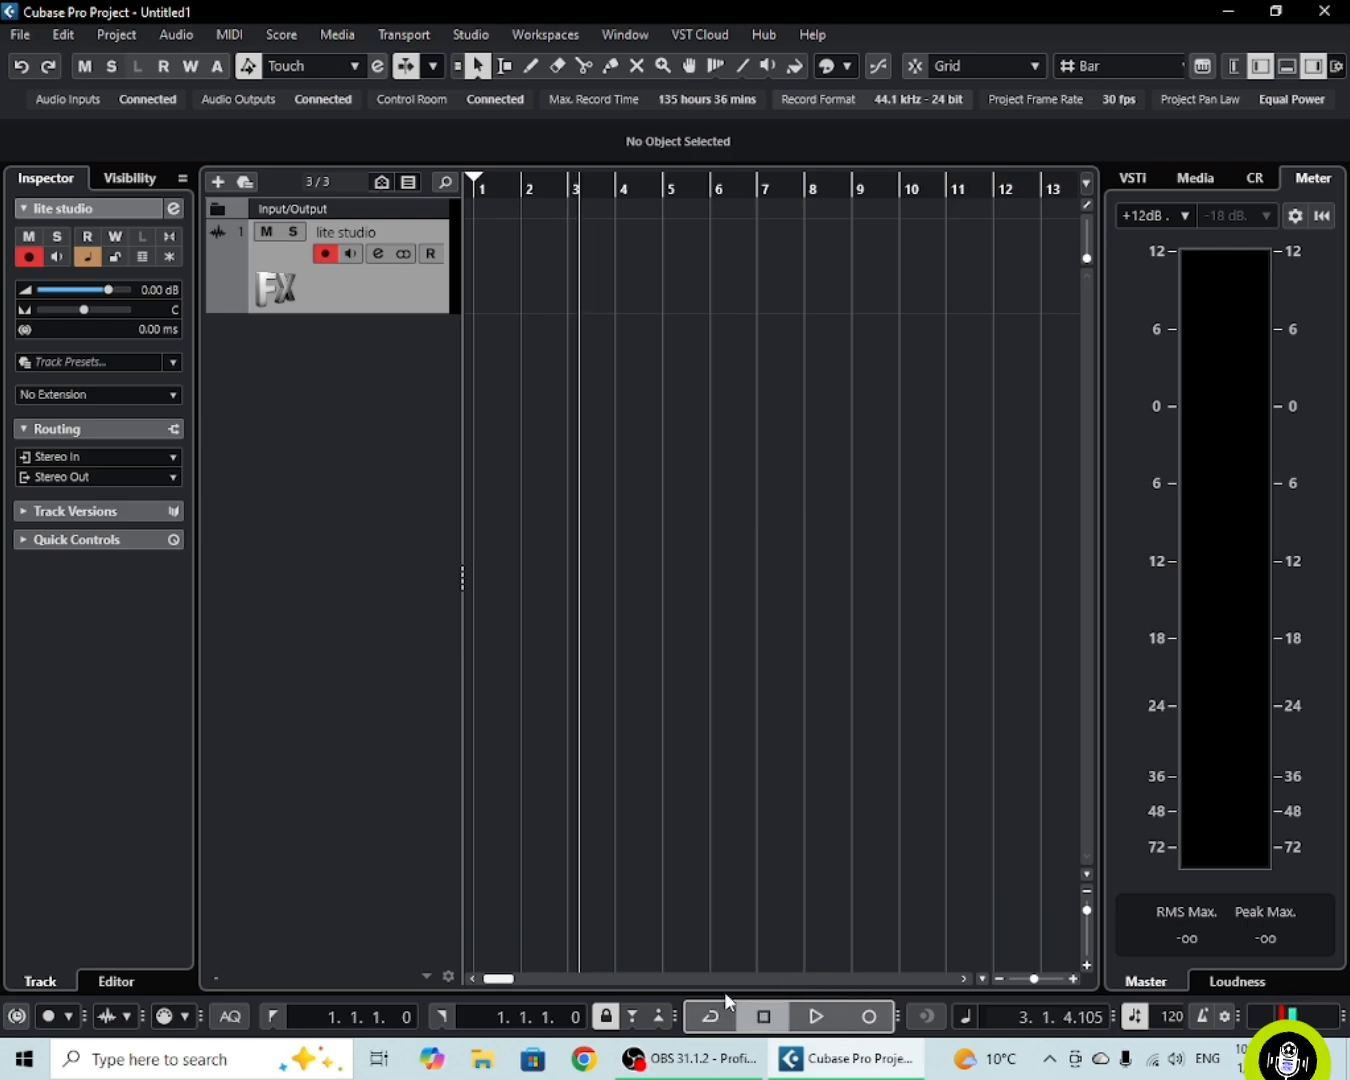
click(481, 194)
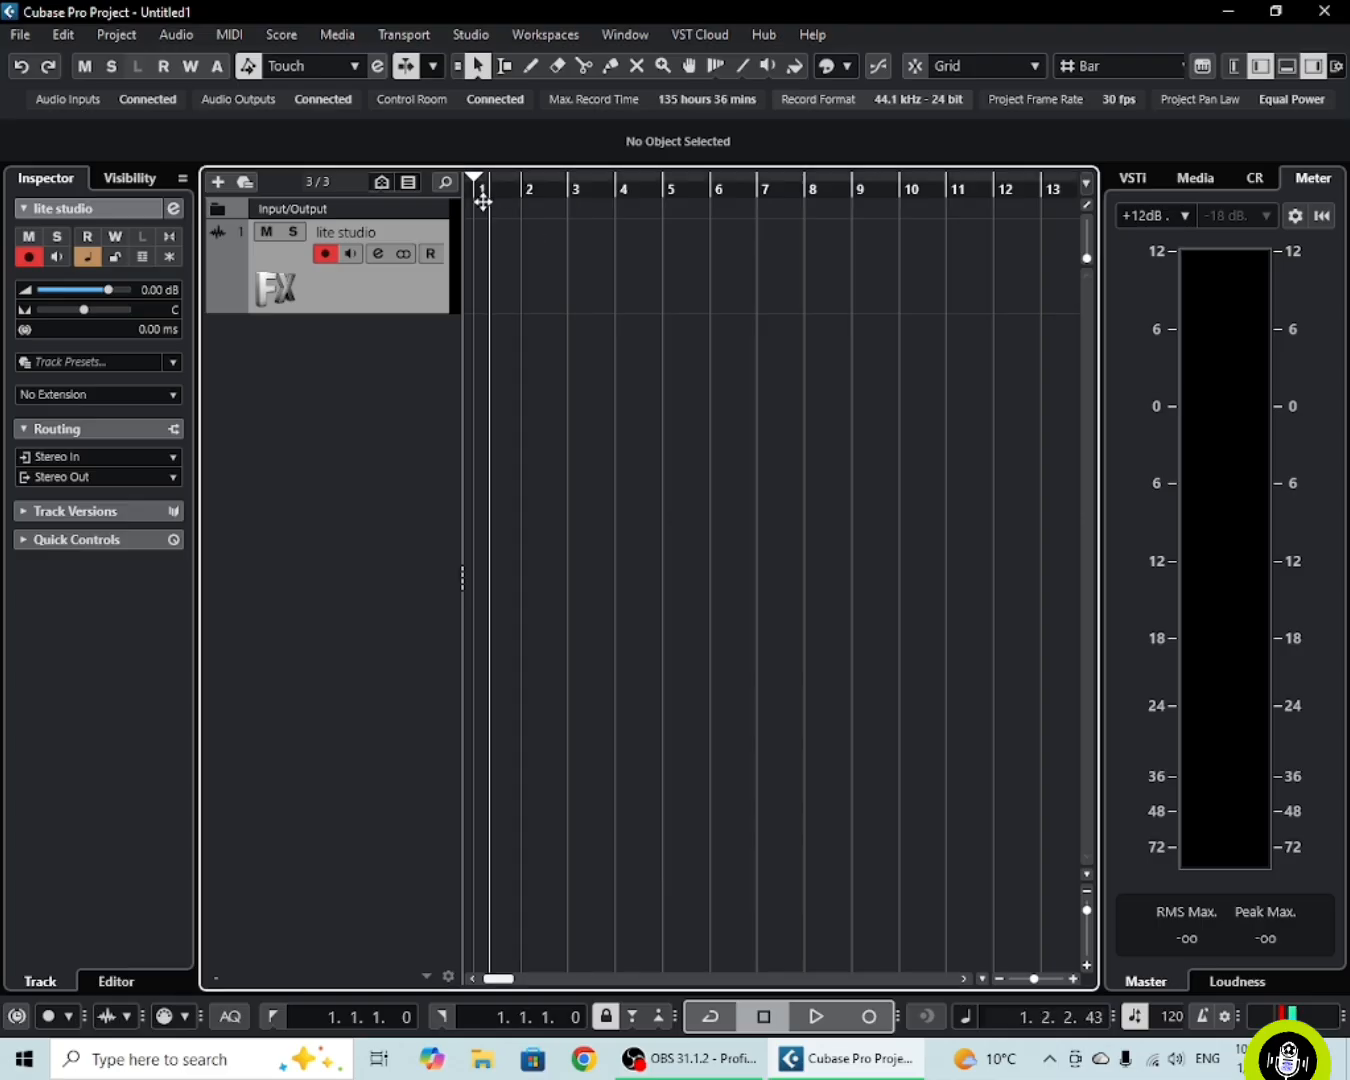
Record an audio clip about three bars long from bar 1 on the lite studio track, and stop the transport.
click(869, 1015)
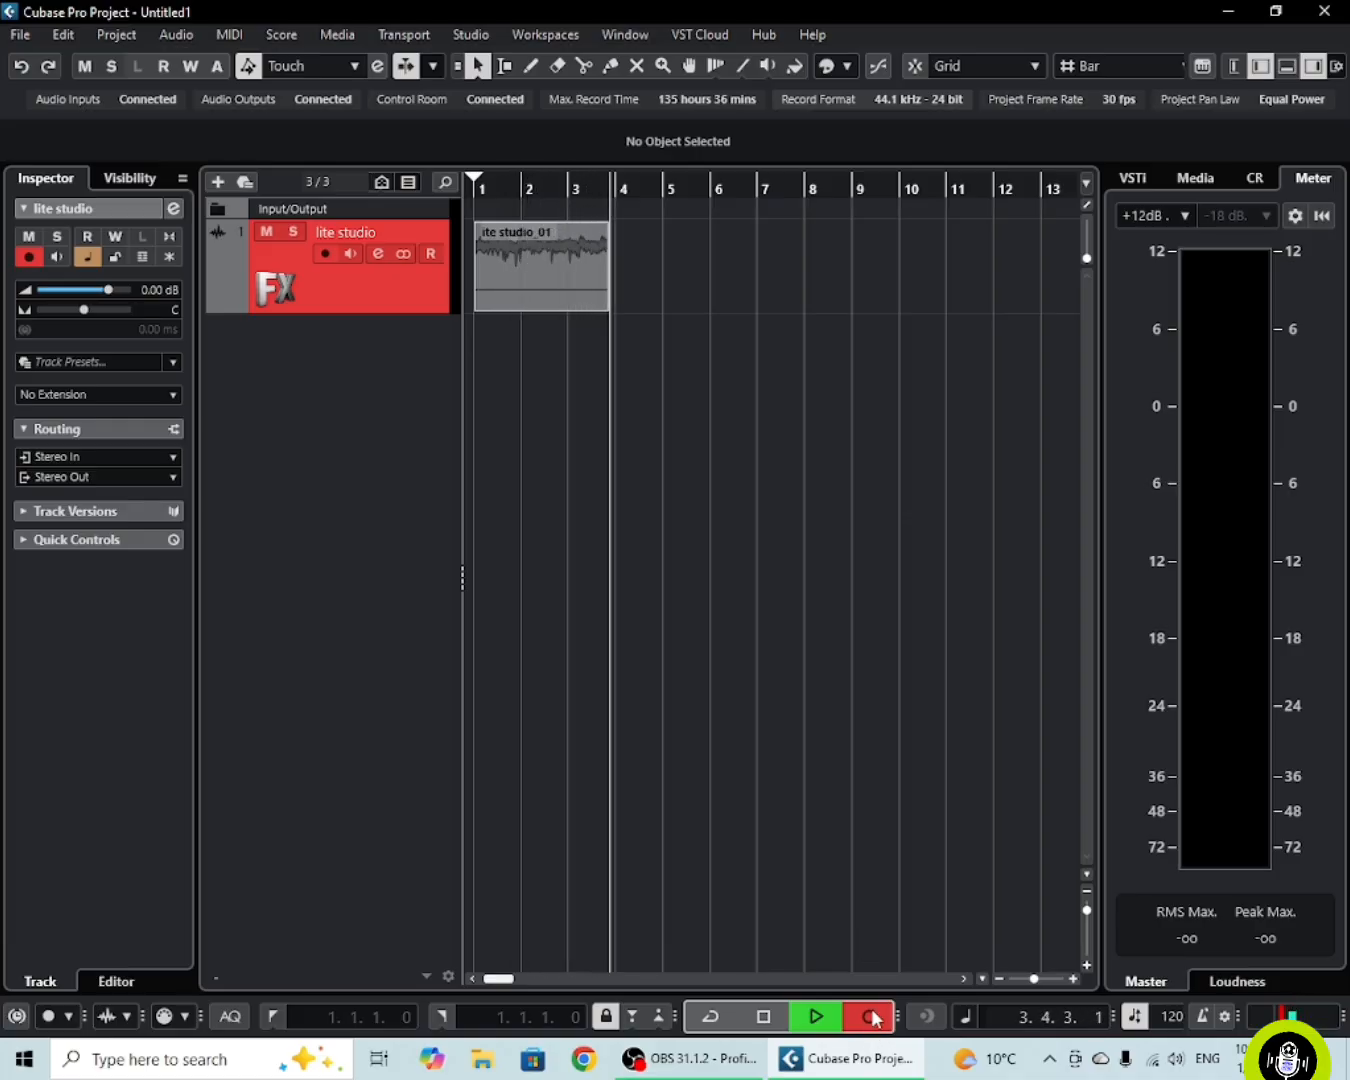
click(869, 1015)
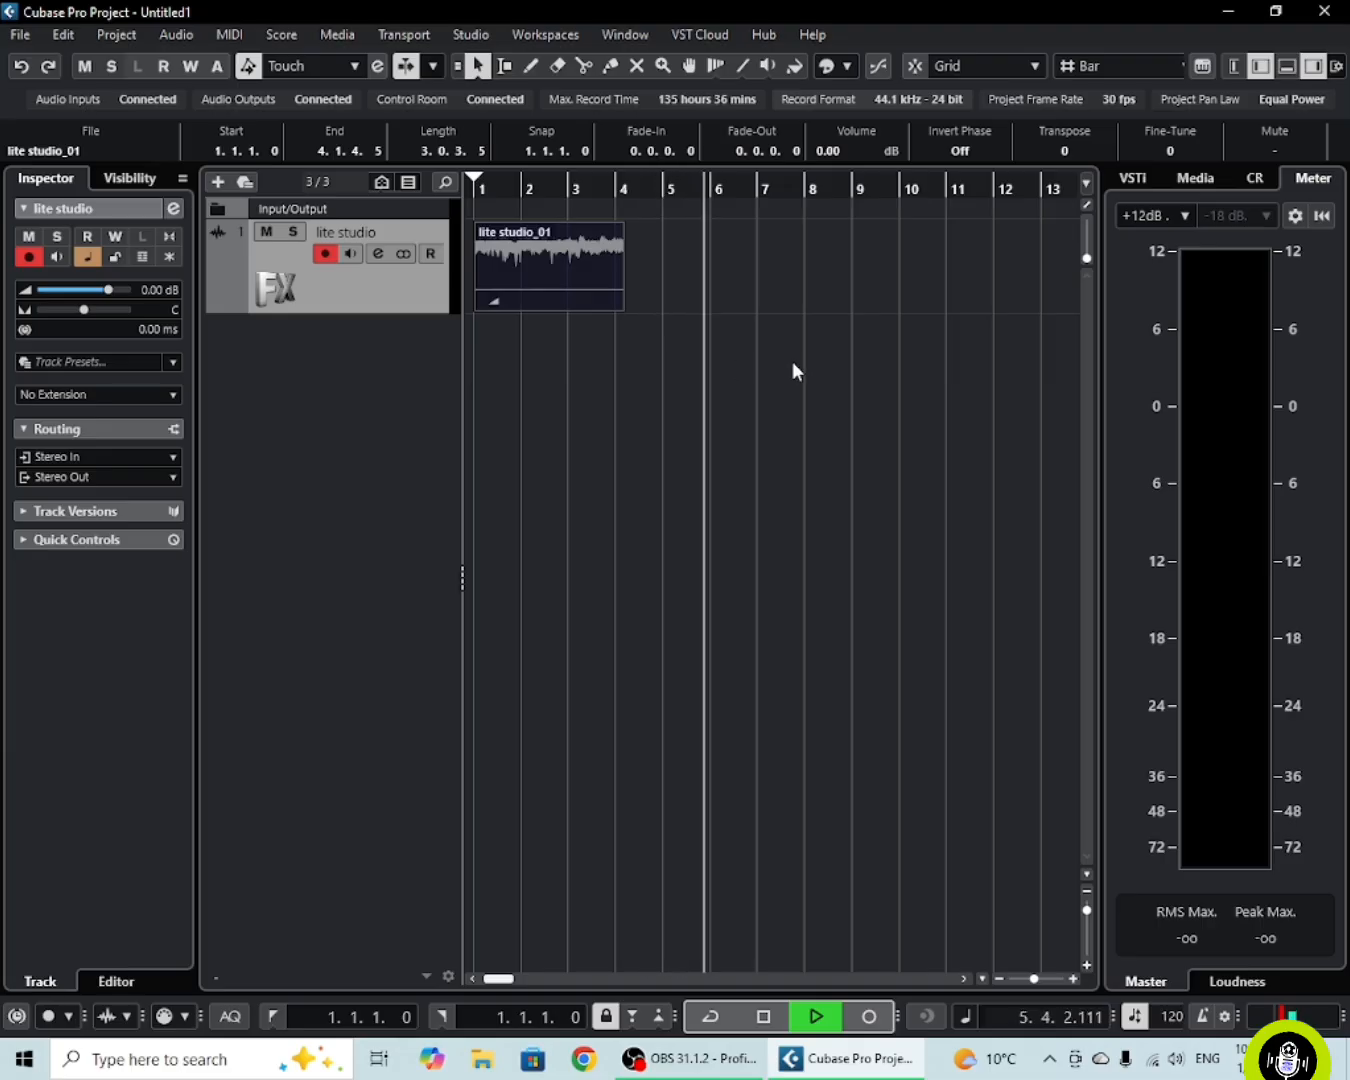
key(space)
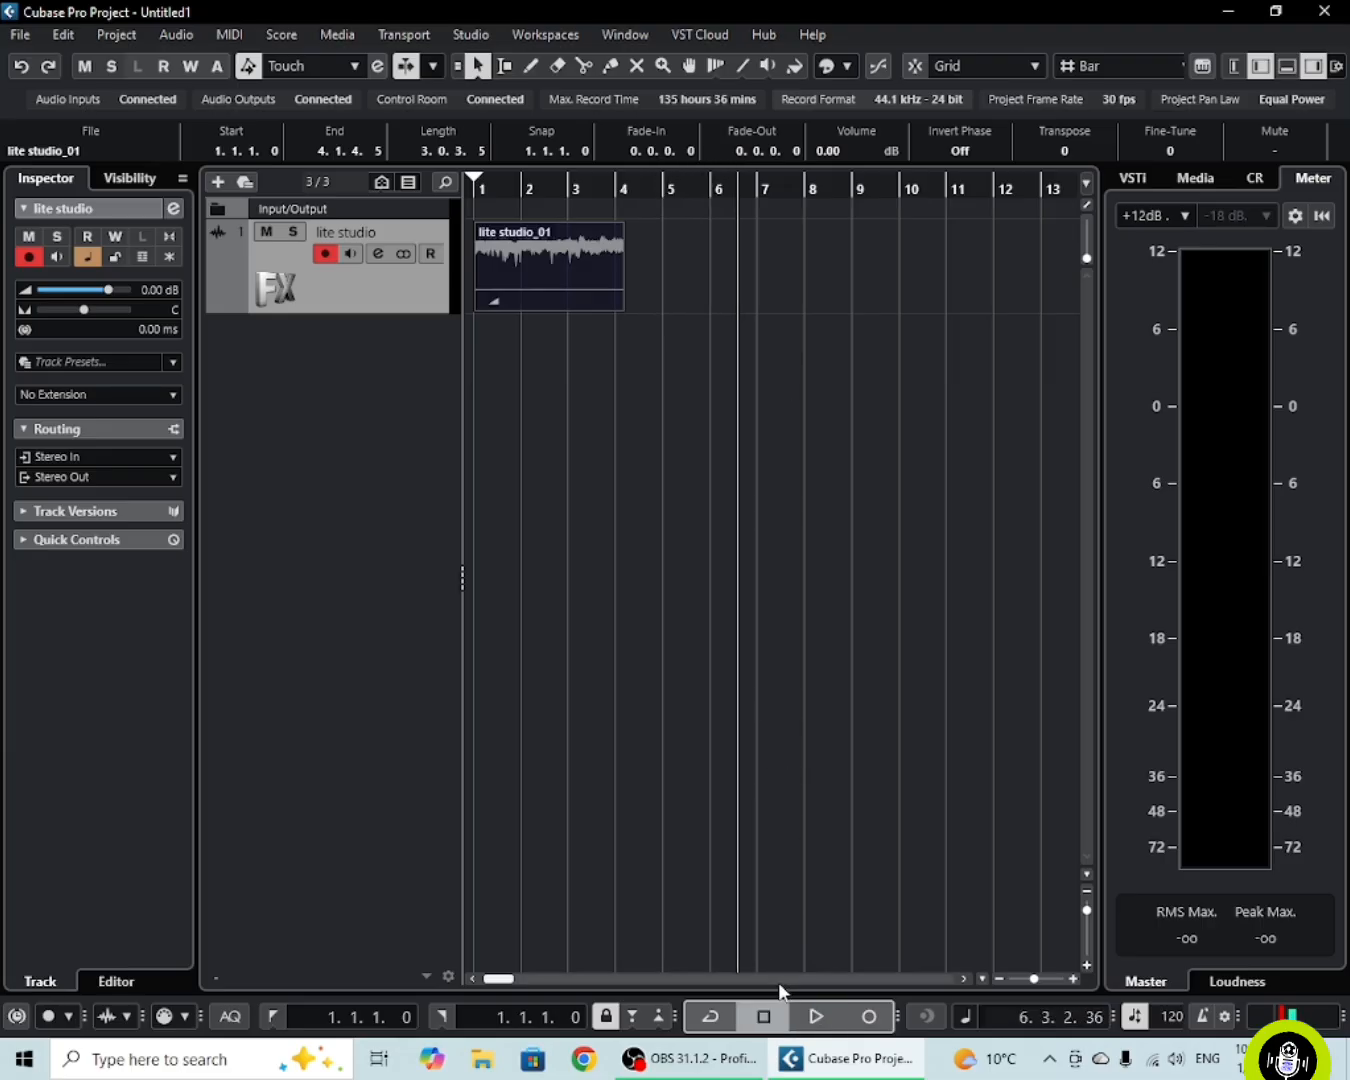
key(space)
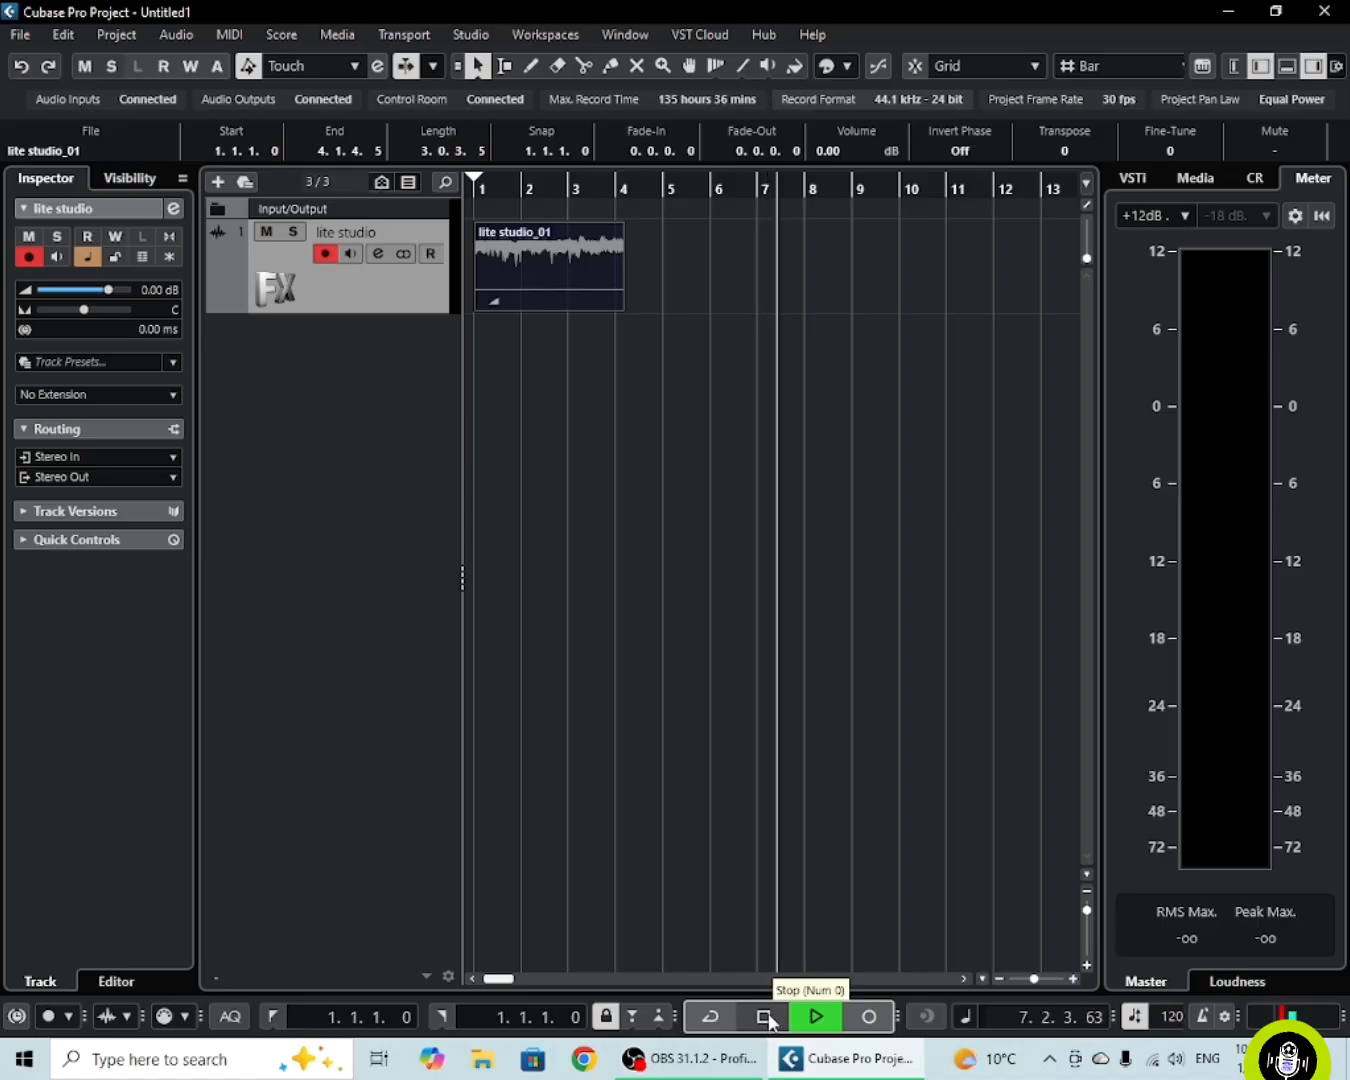
click(768, 1018)
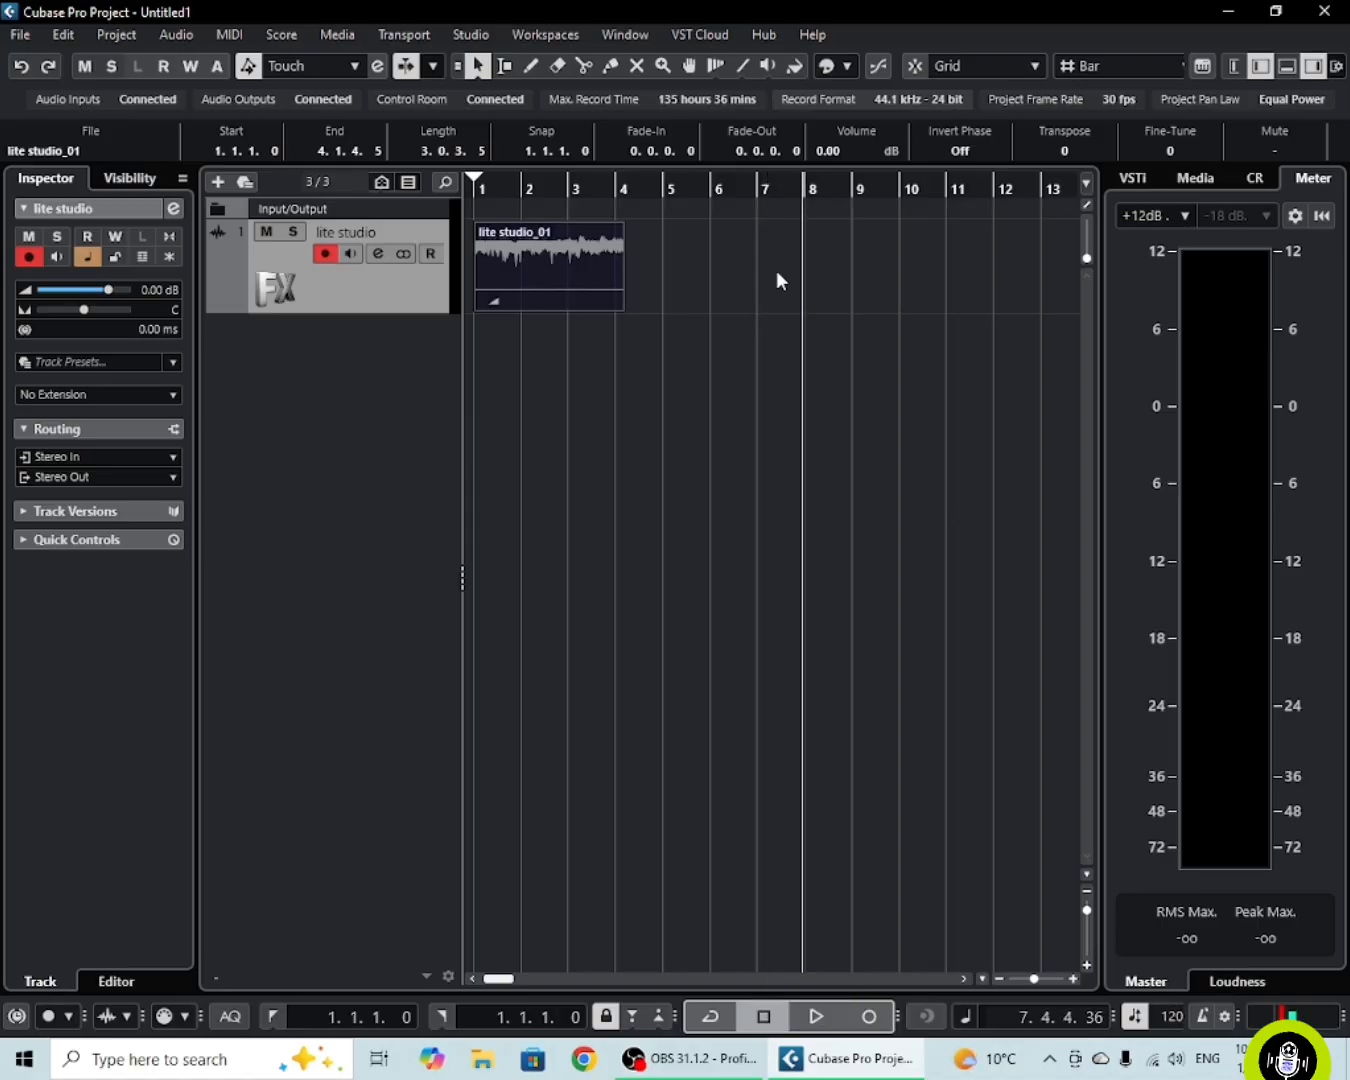
Play the recorded clip briefly from about bar 2 and stop playback.
click(528, 196)
key(space)
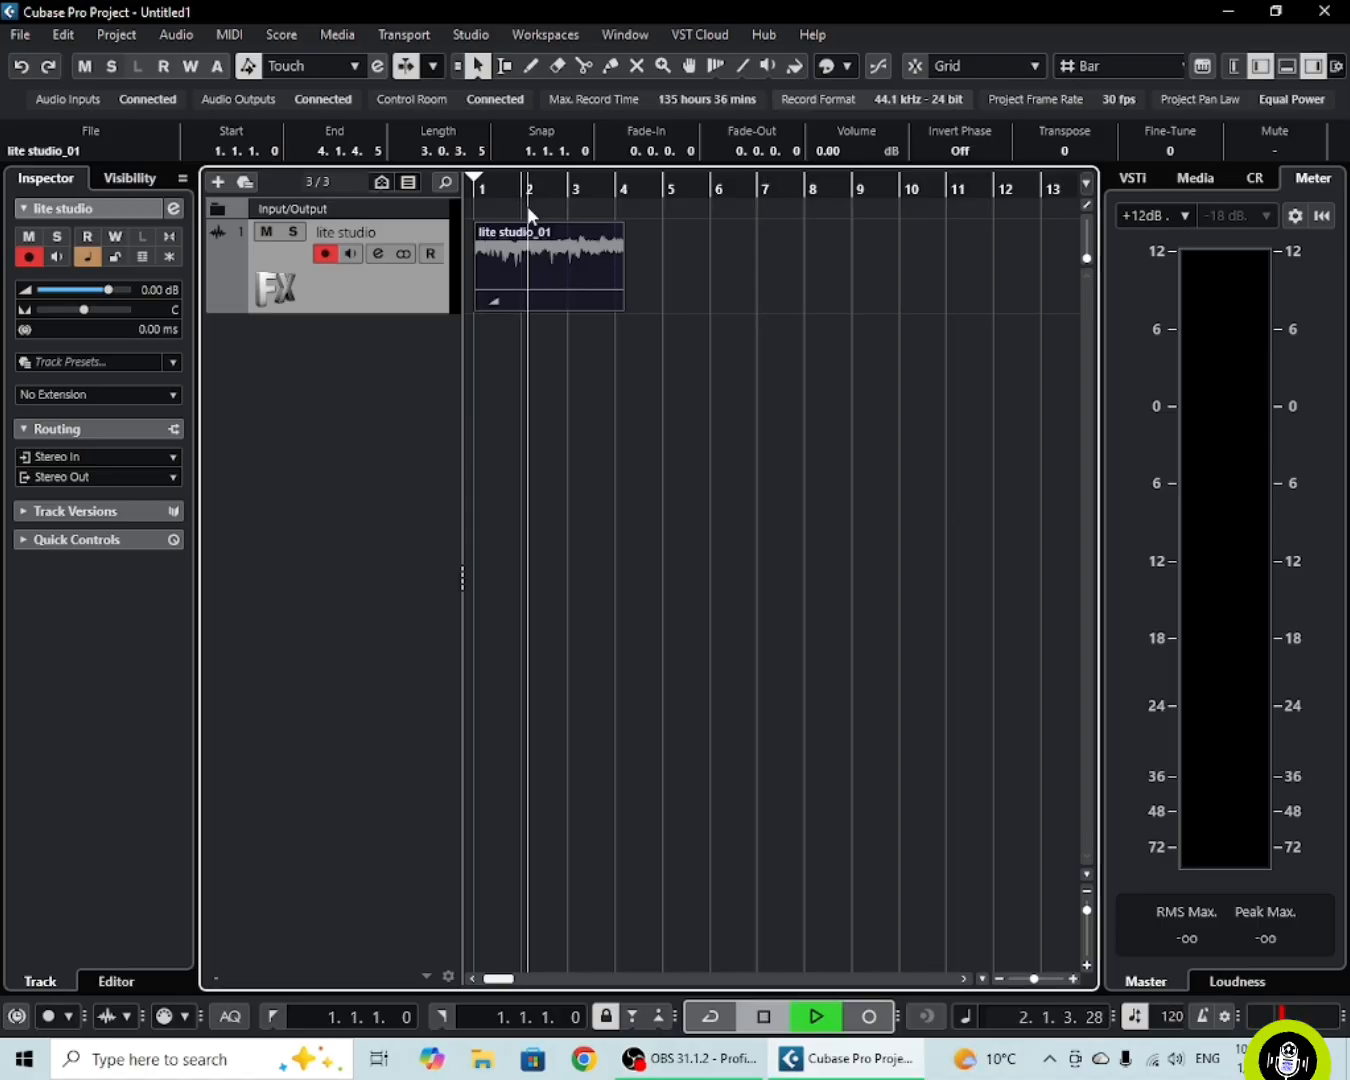
key(space)
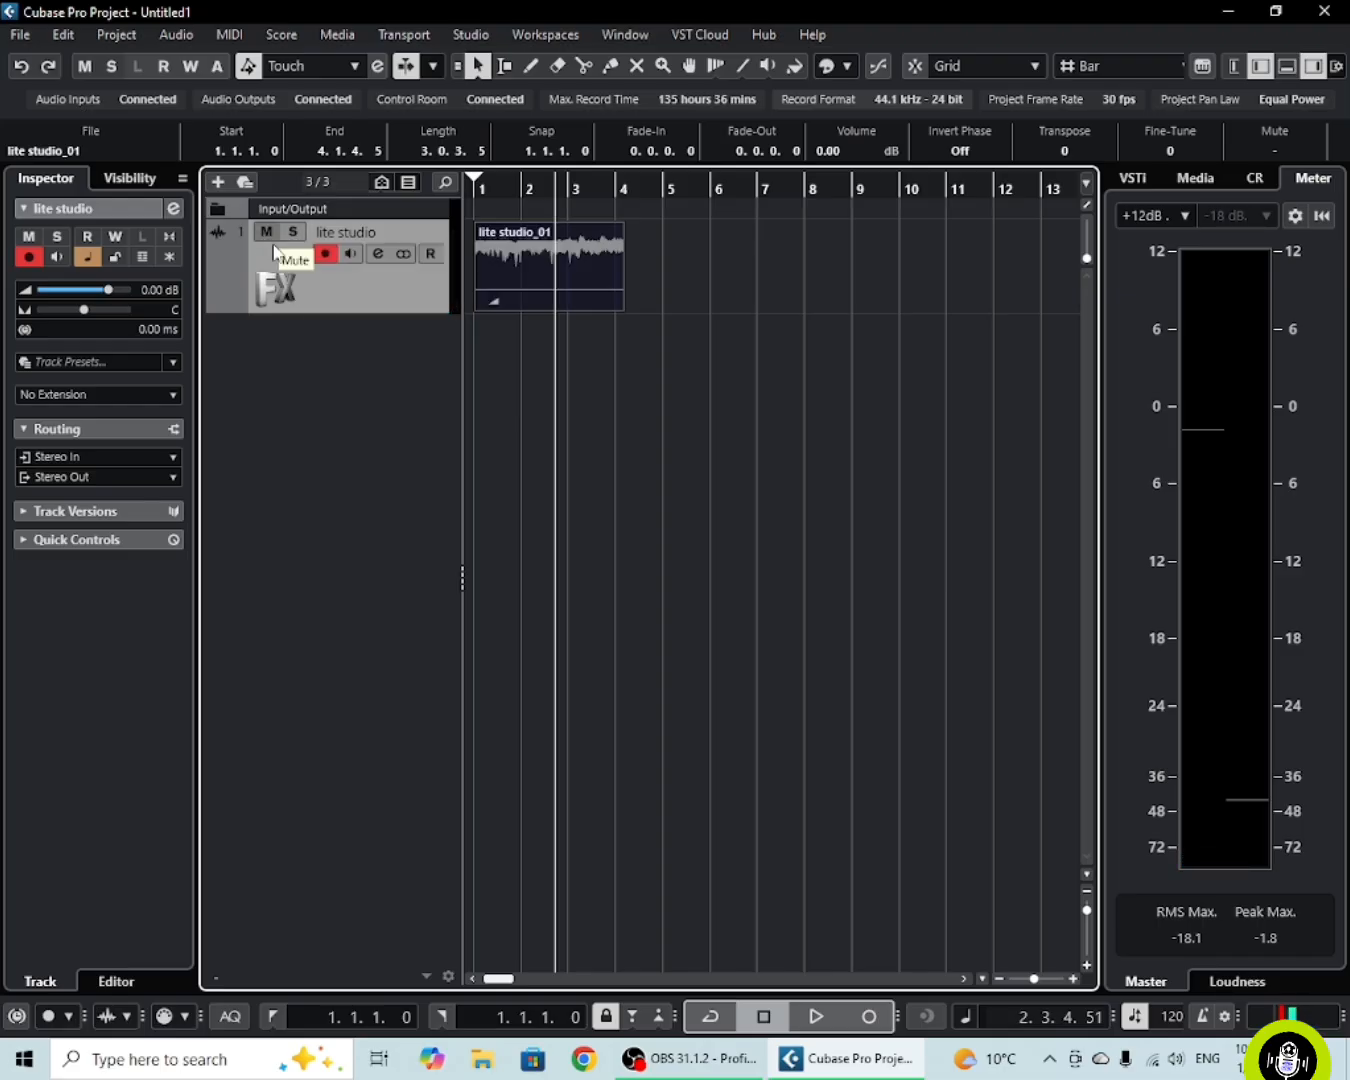
Duplicate the lite studio track together with its recorded clip, and reselect the original track.
right_click(354, 291)
click(398, 359)
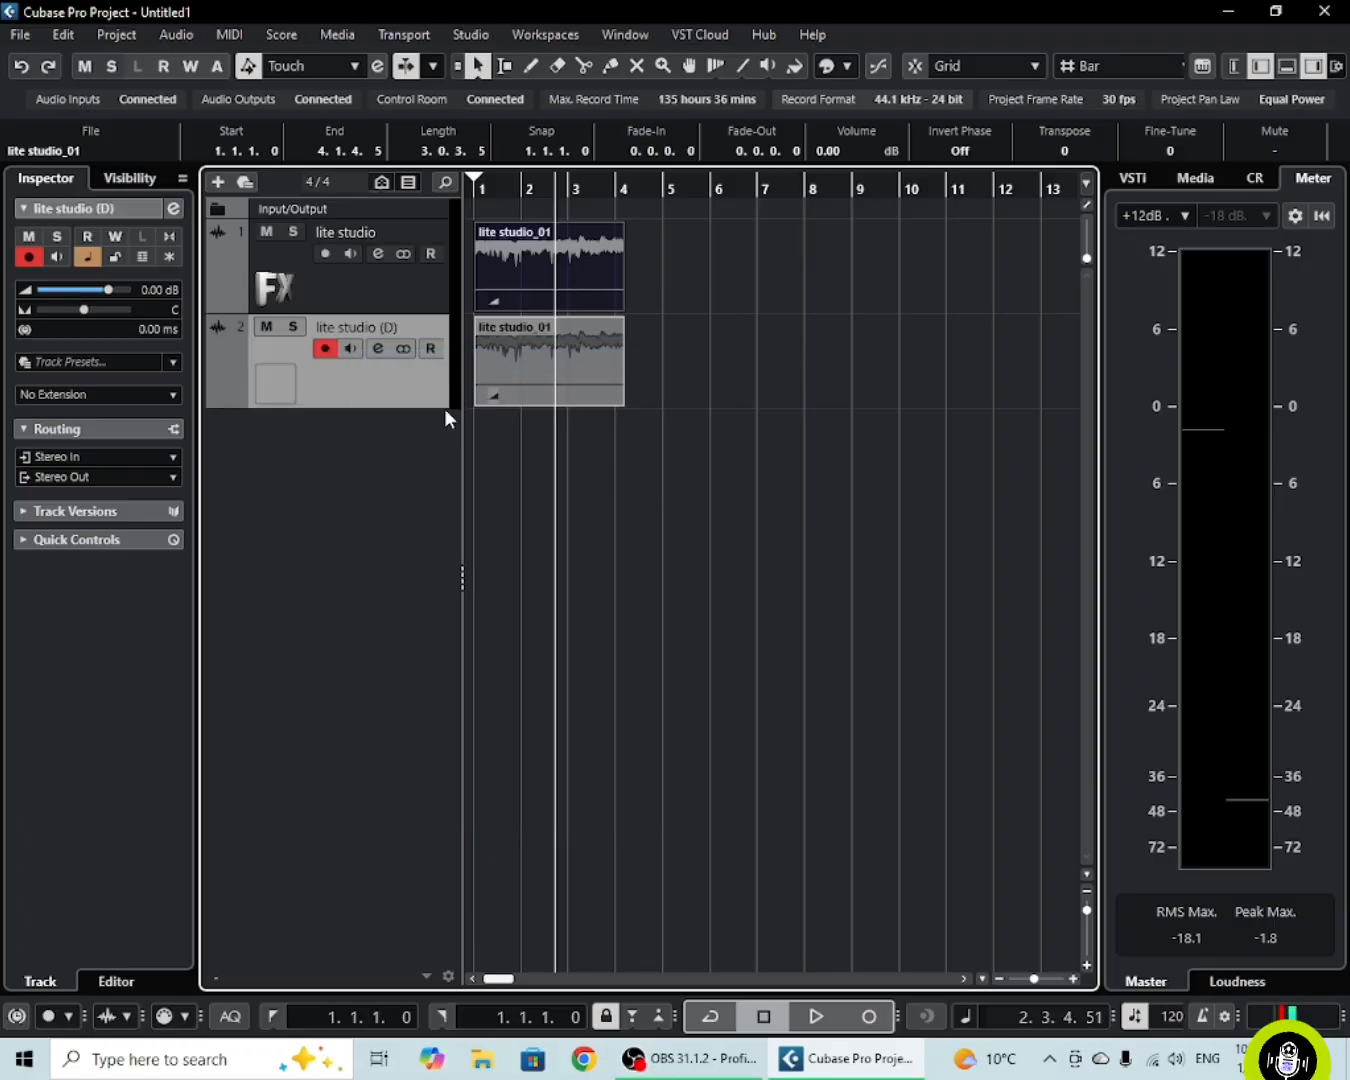
click(337, 290)
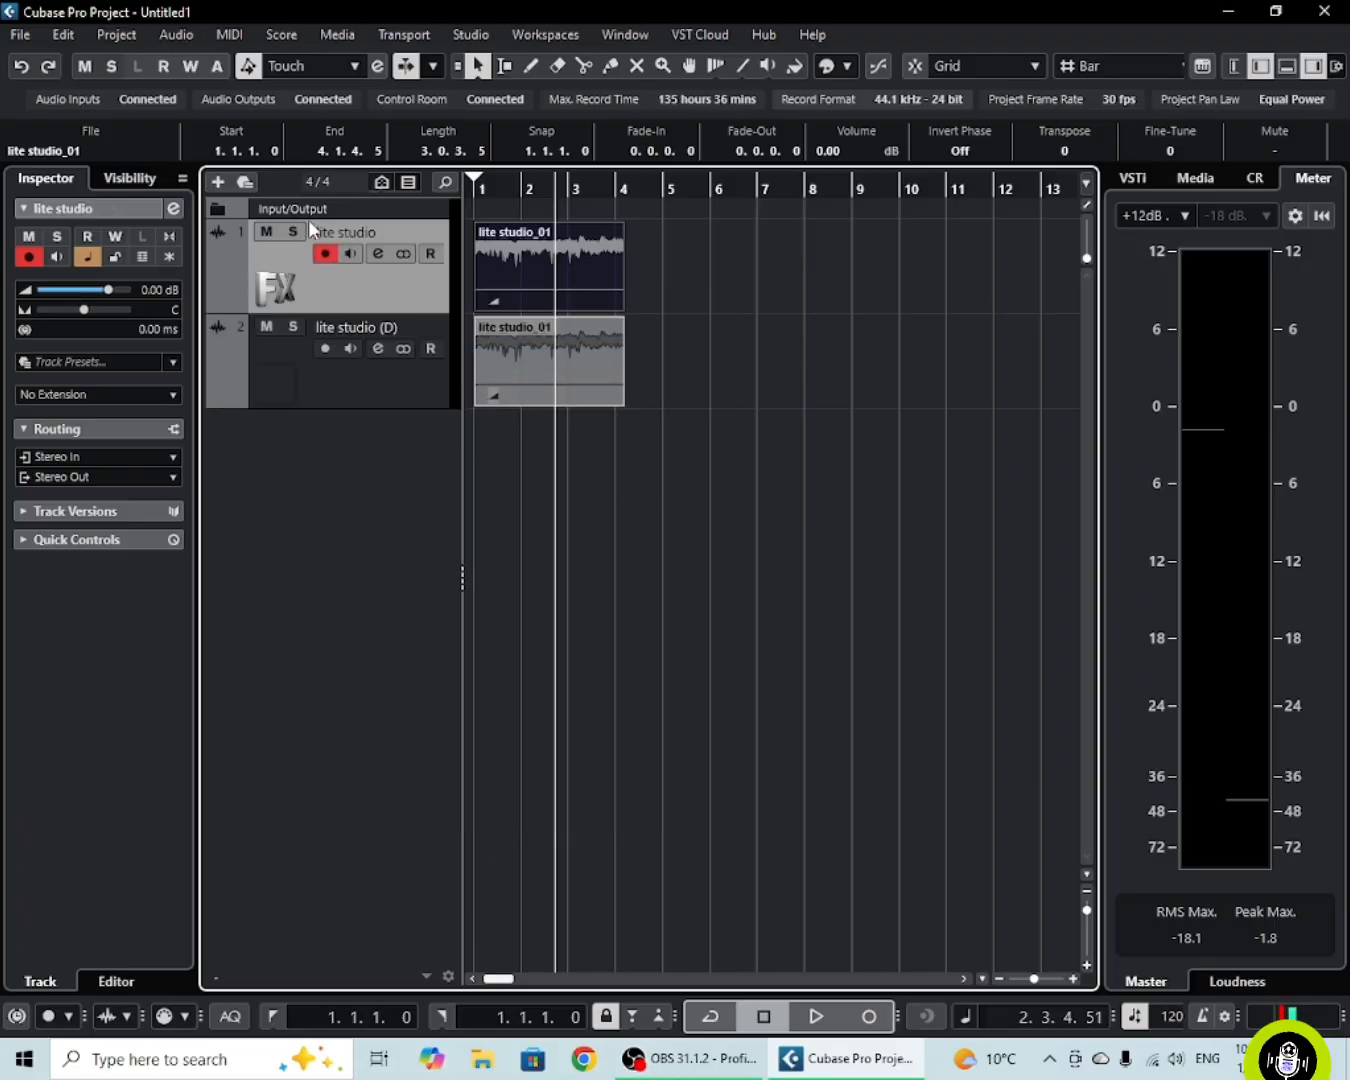
Move the playhead back to the start of bar 1, play both tracks together briefly, and stop.
drag(506, 187, 476, 187)
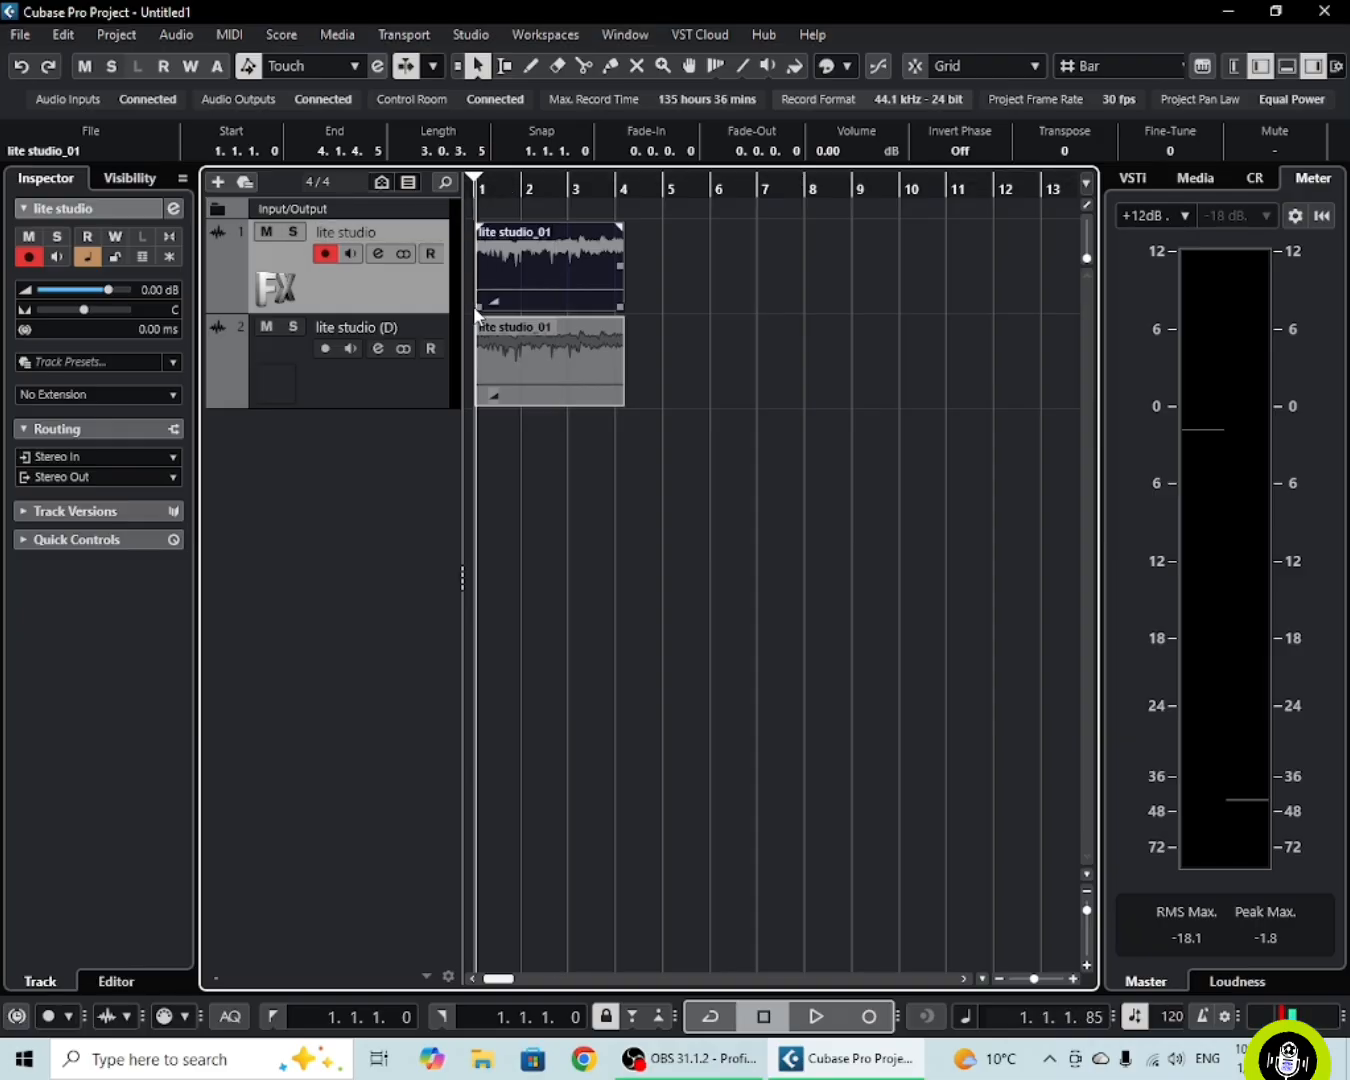
key(space)
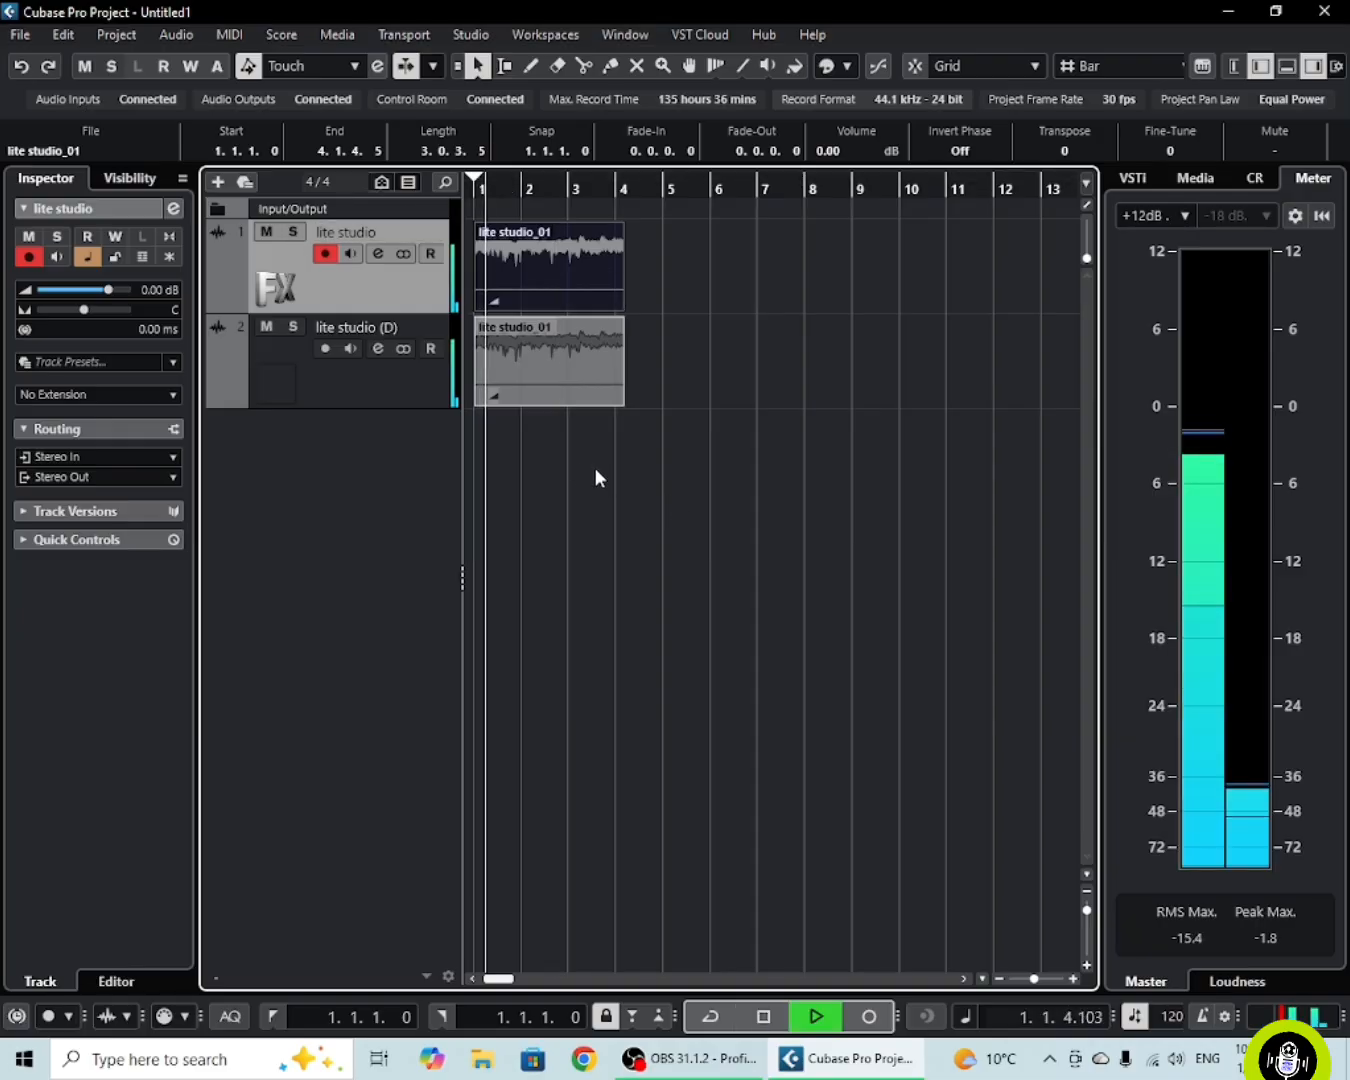
key(space)
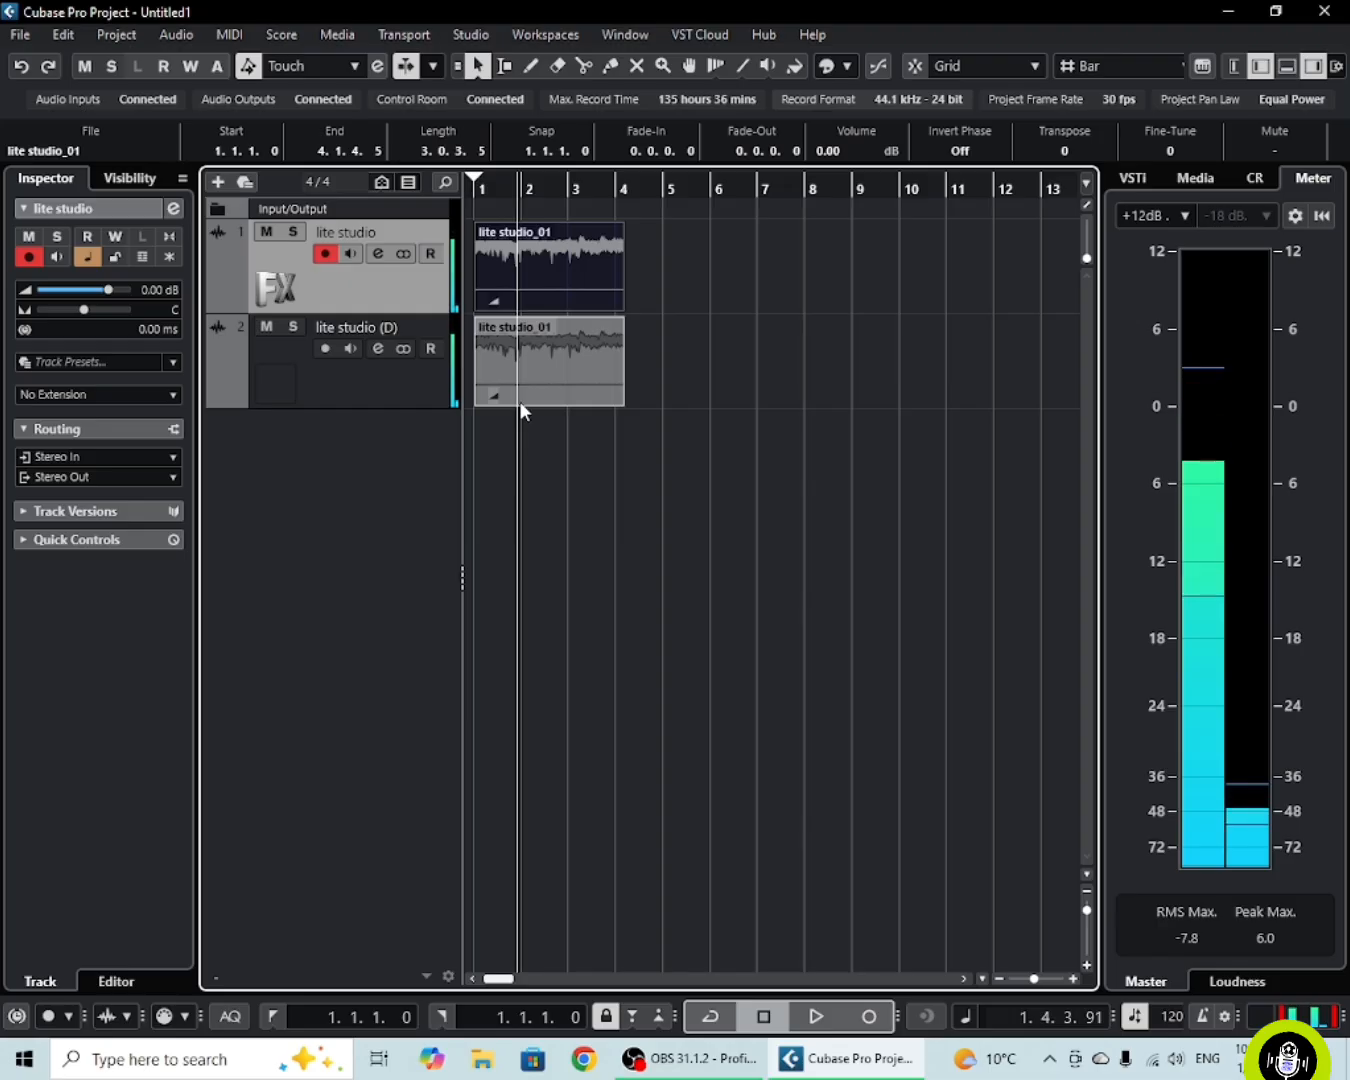
Play the lite studio track briefly in solo, turn solo off, and toggle its mute on and off.
click(293, 232)
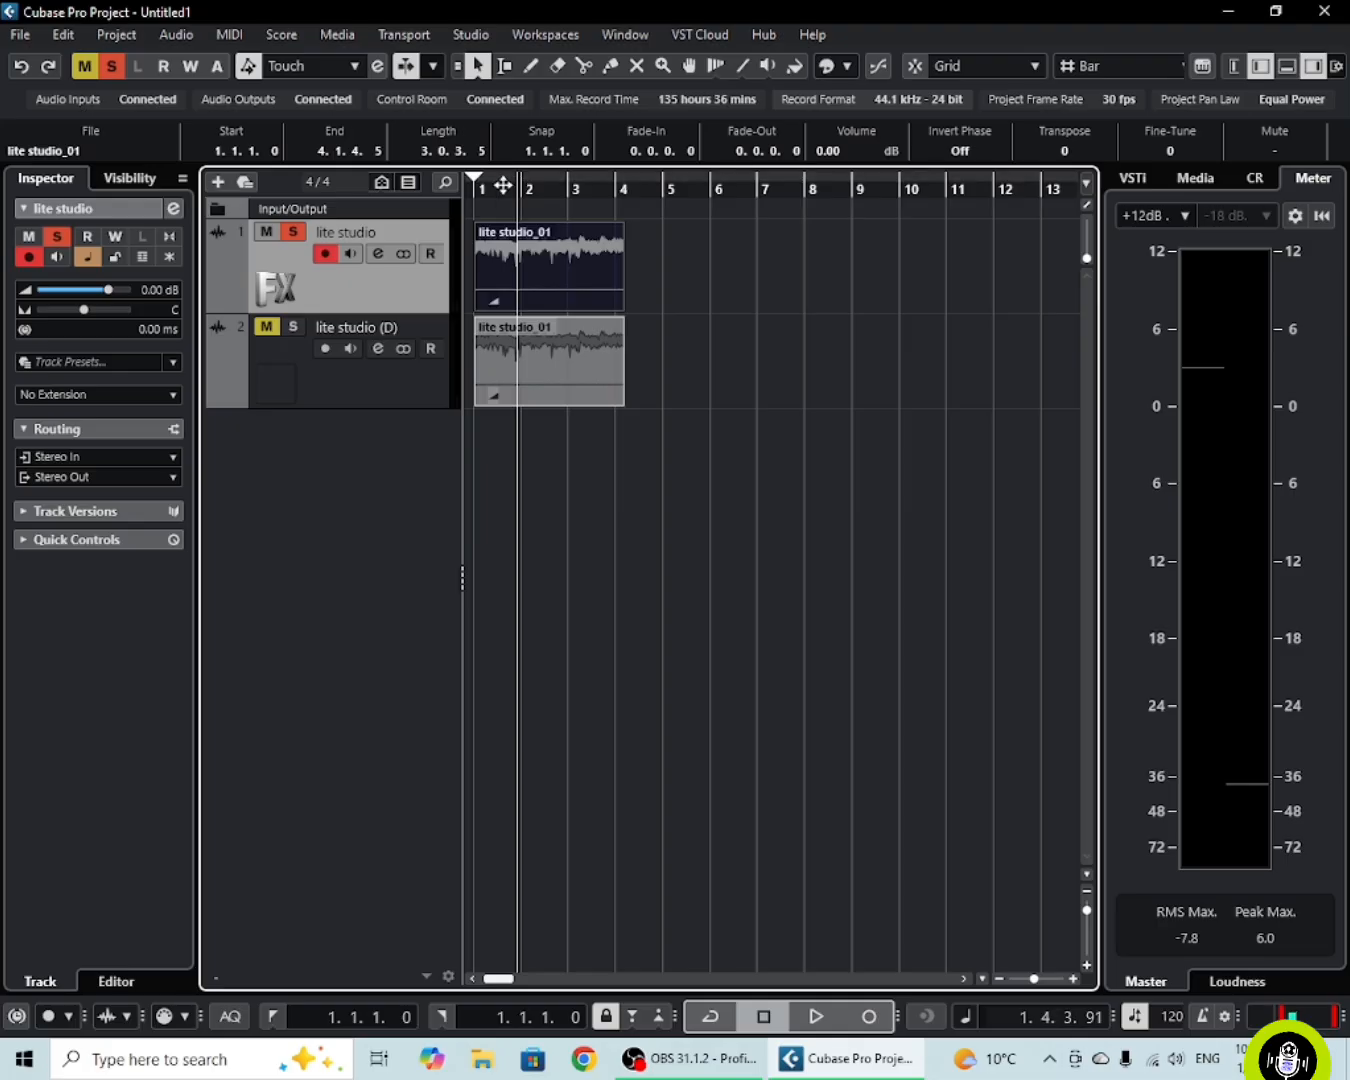
key(space)
key(space)
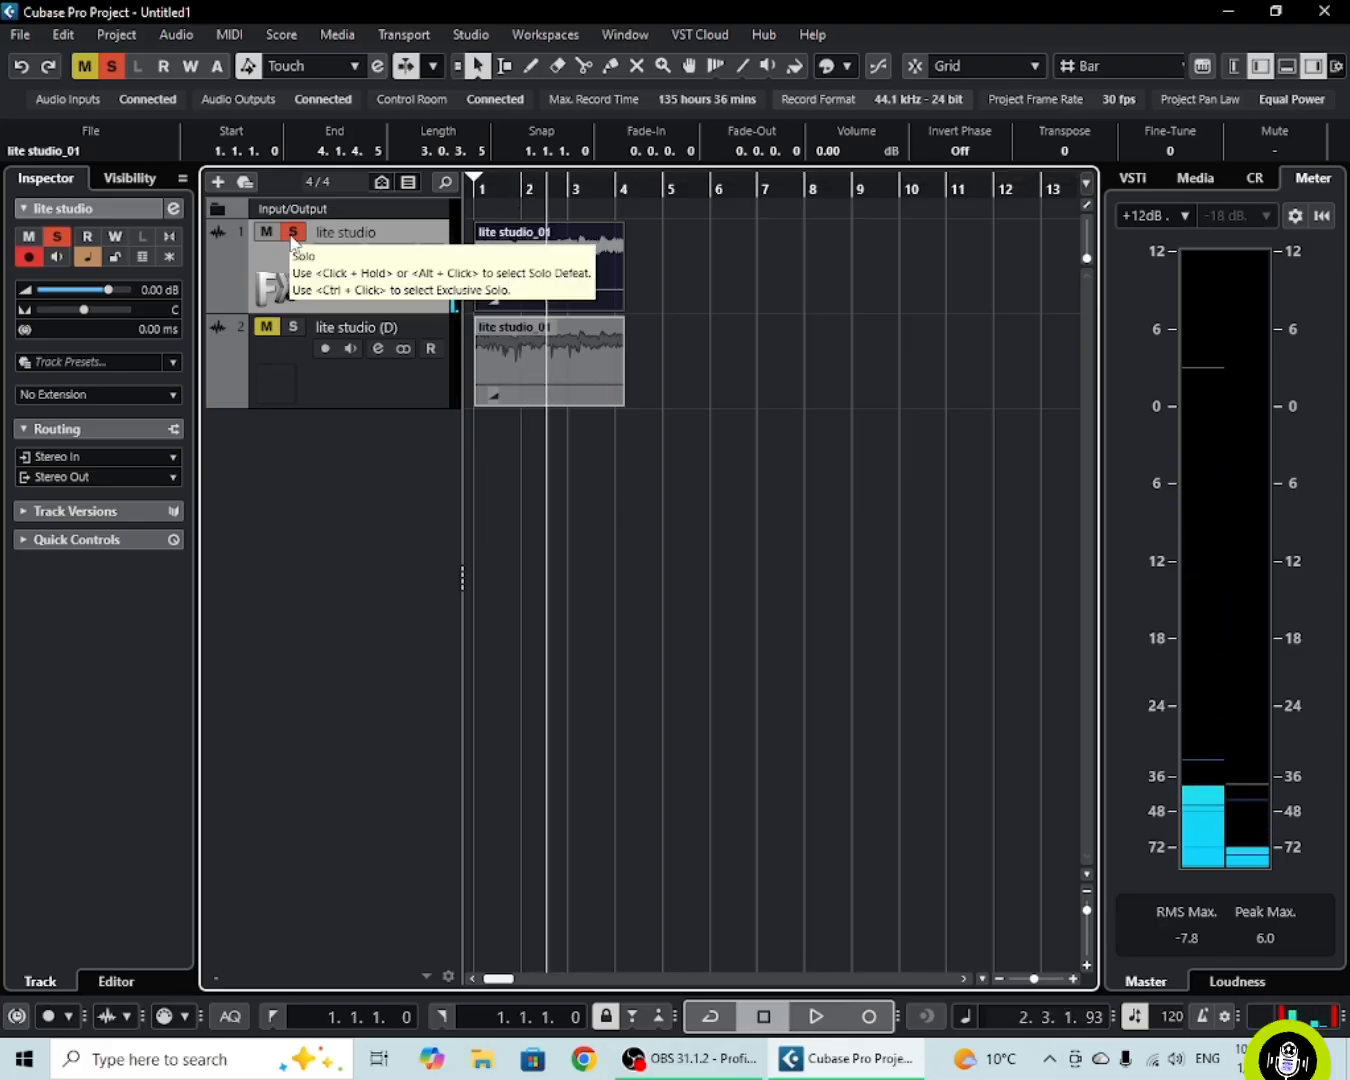
click(292, 233)
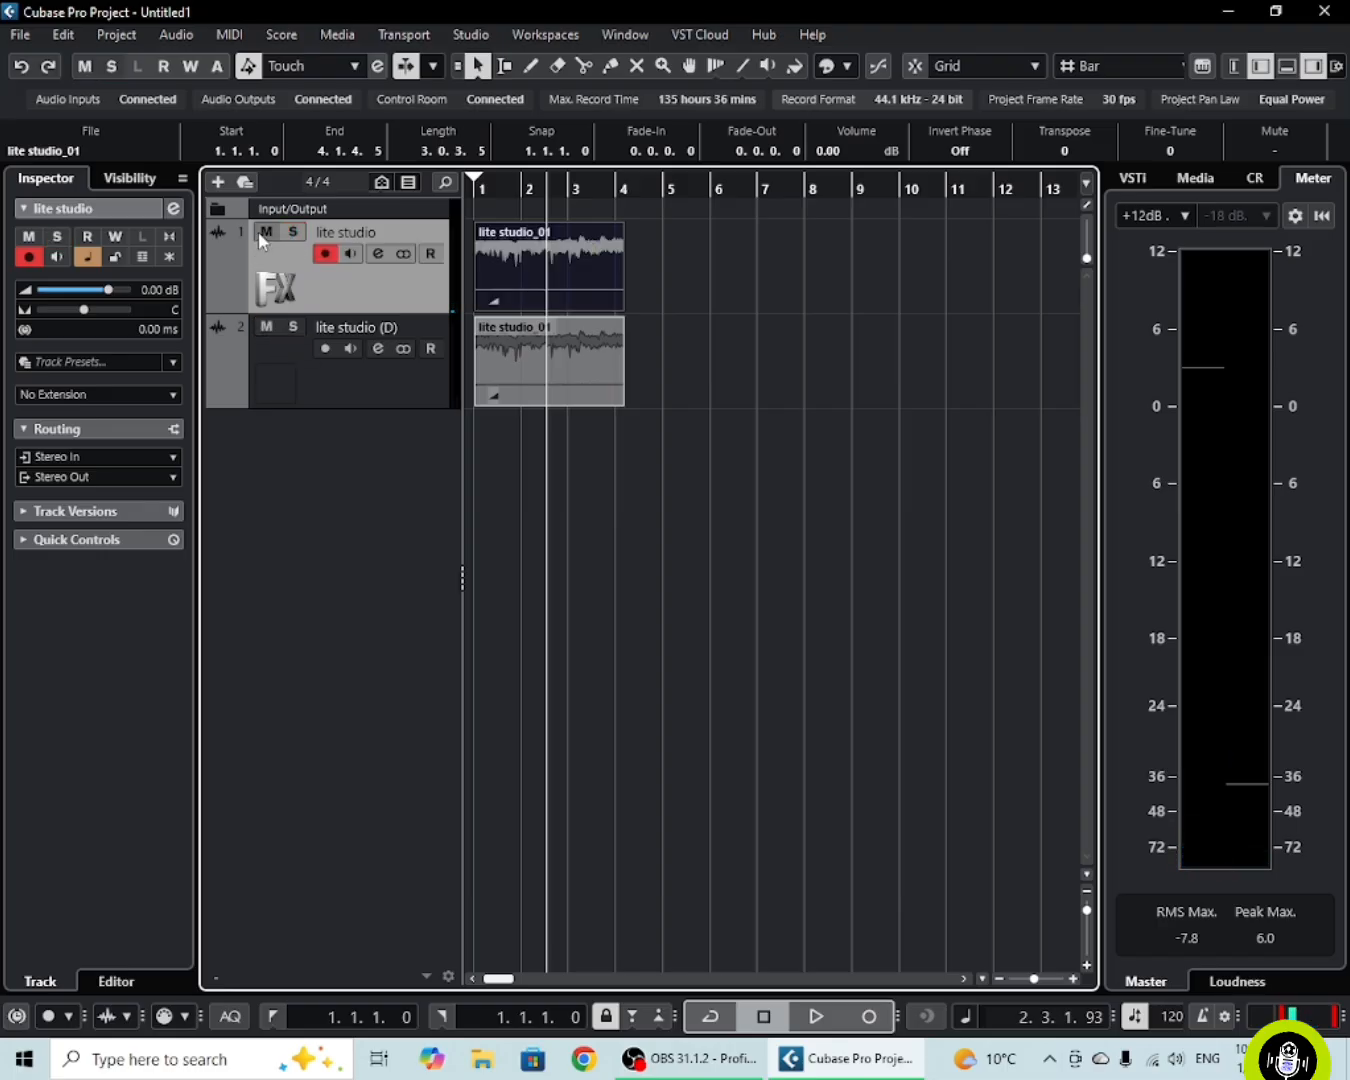
click(266, 232)
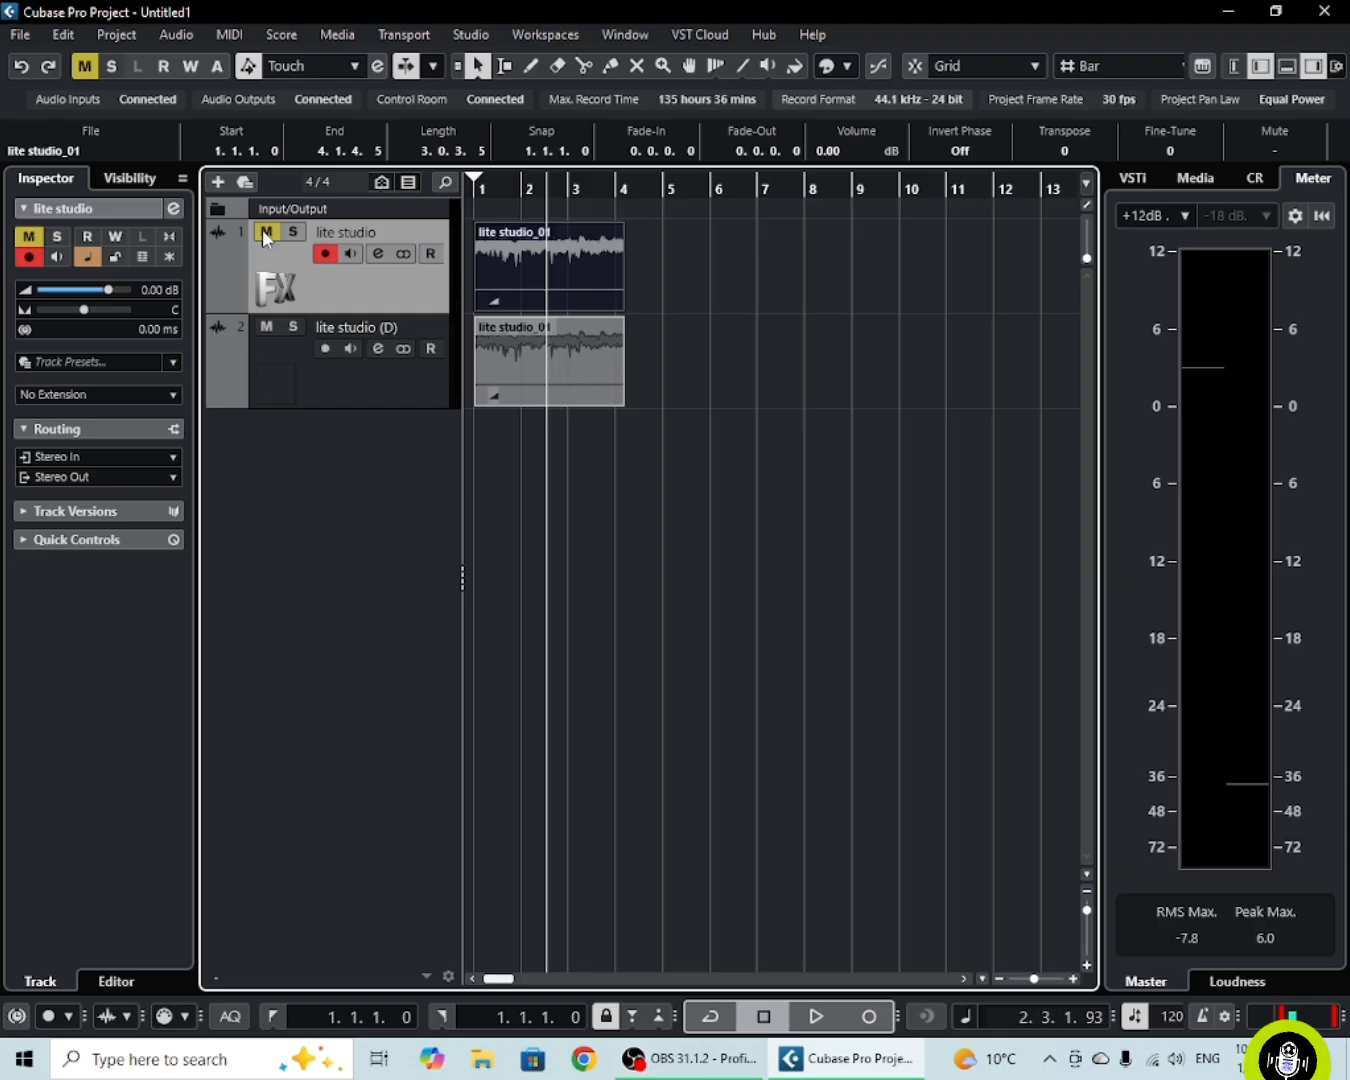
click(265, 232)
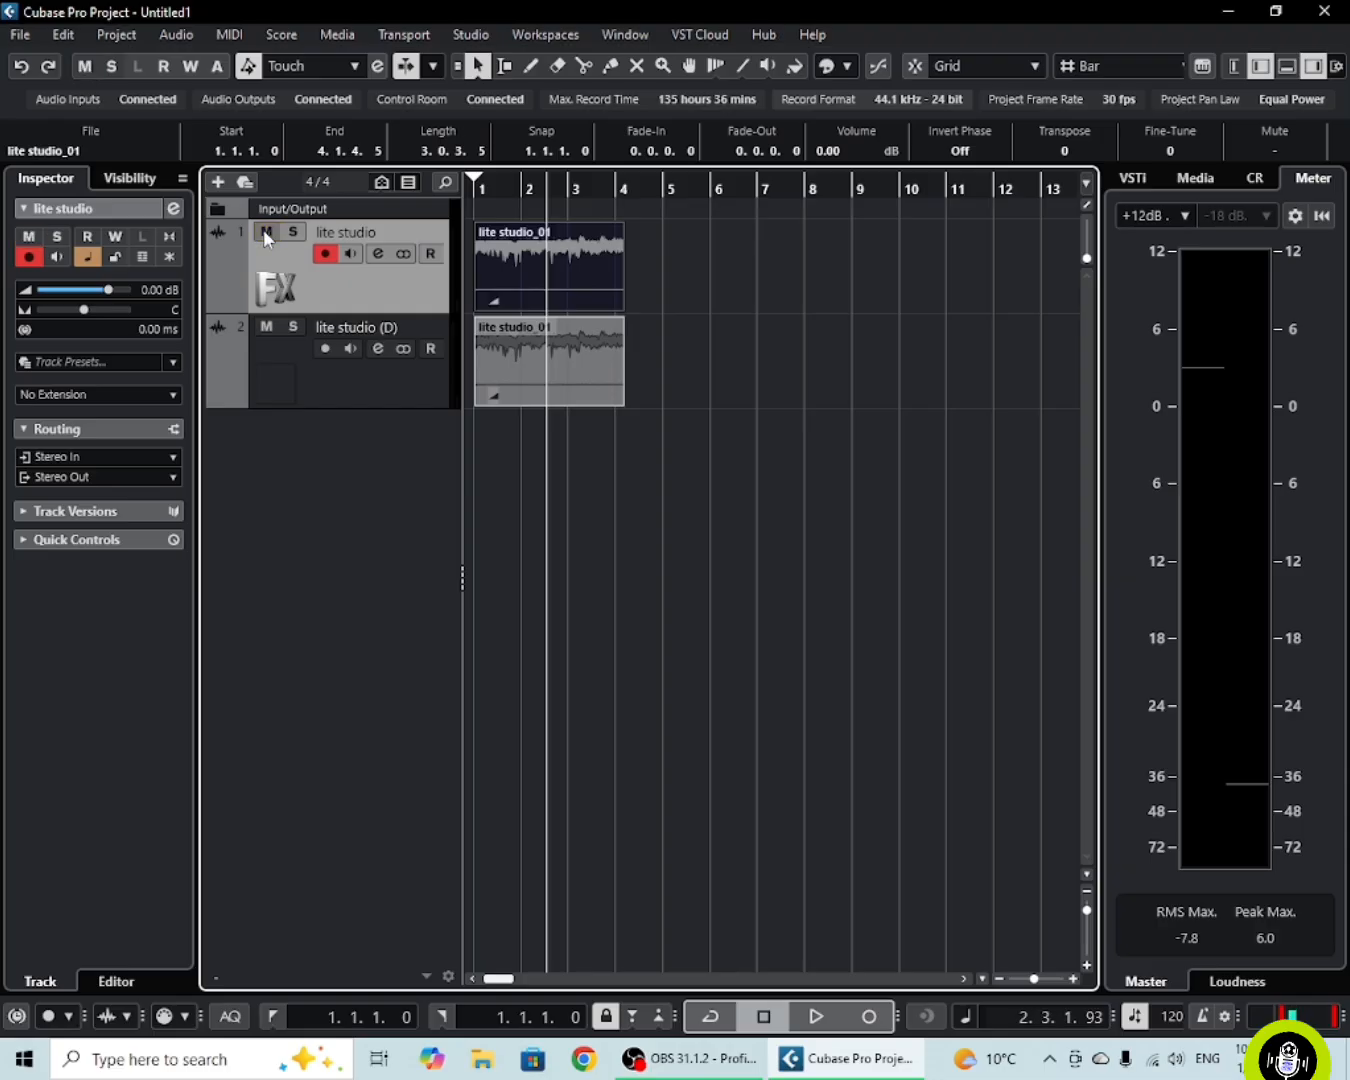
Disarm recording on the lite studio track and try to record with no track armed.
click(326, 253)
click(869, 1013)
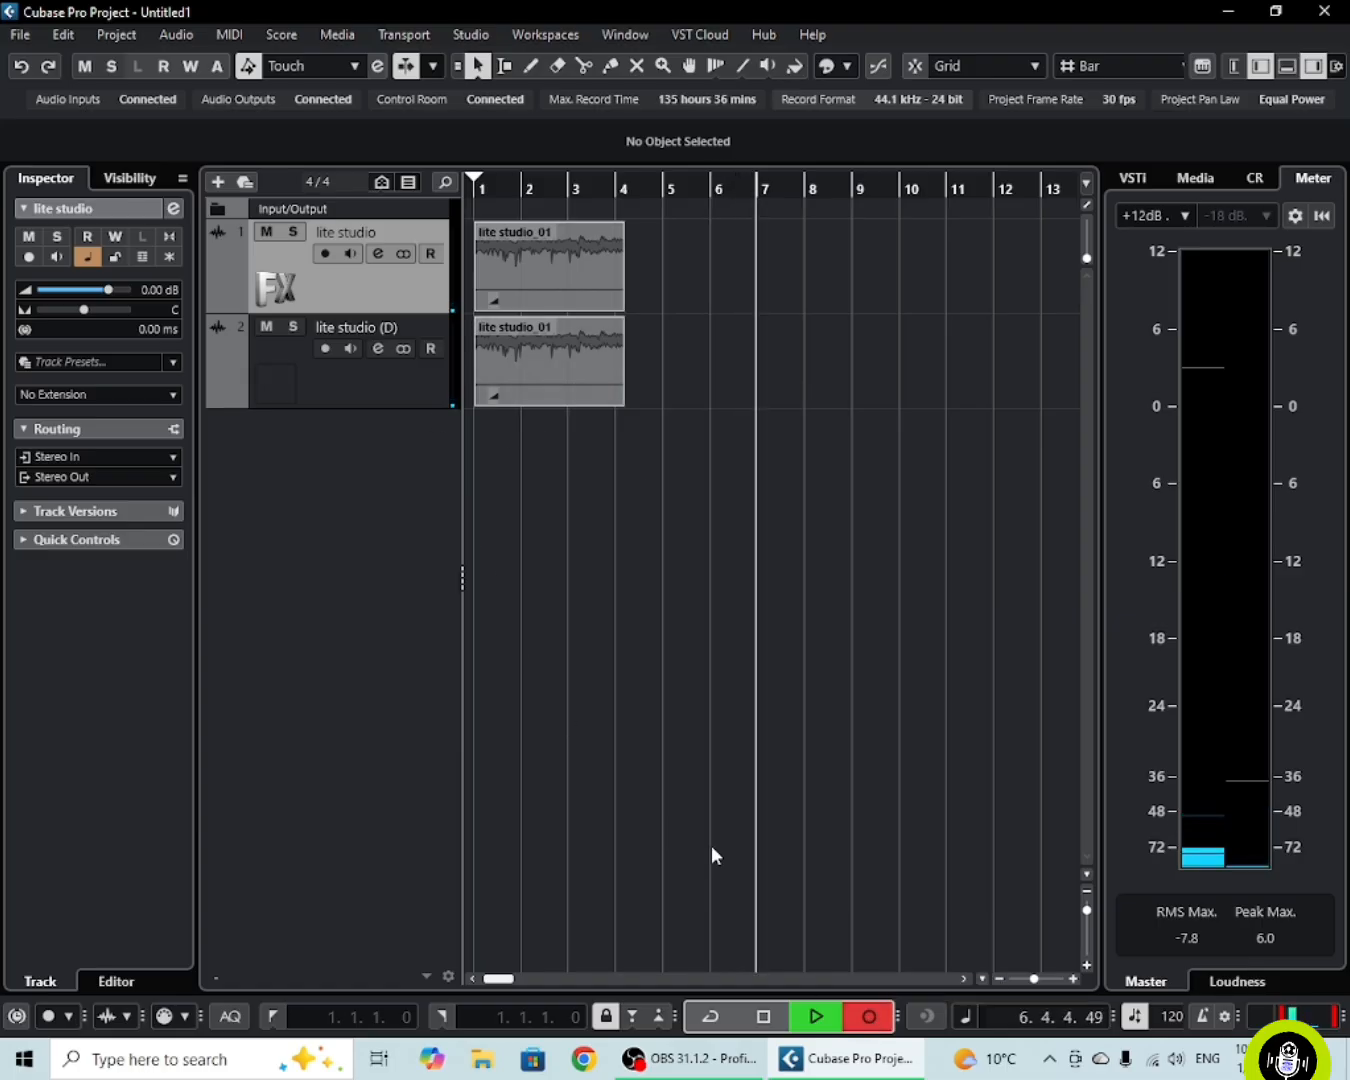
click(869, 1015)
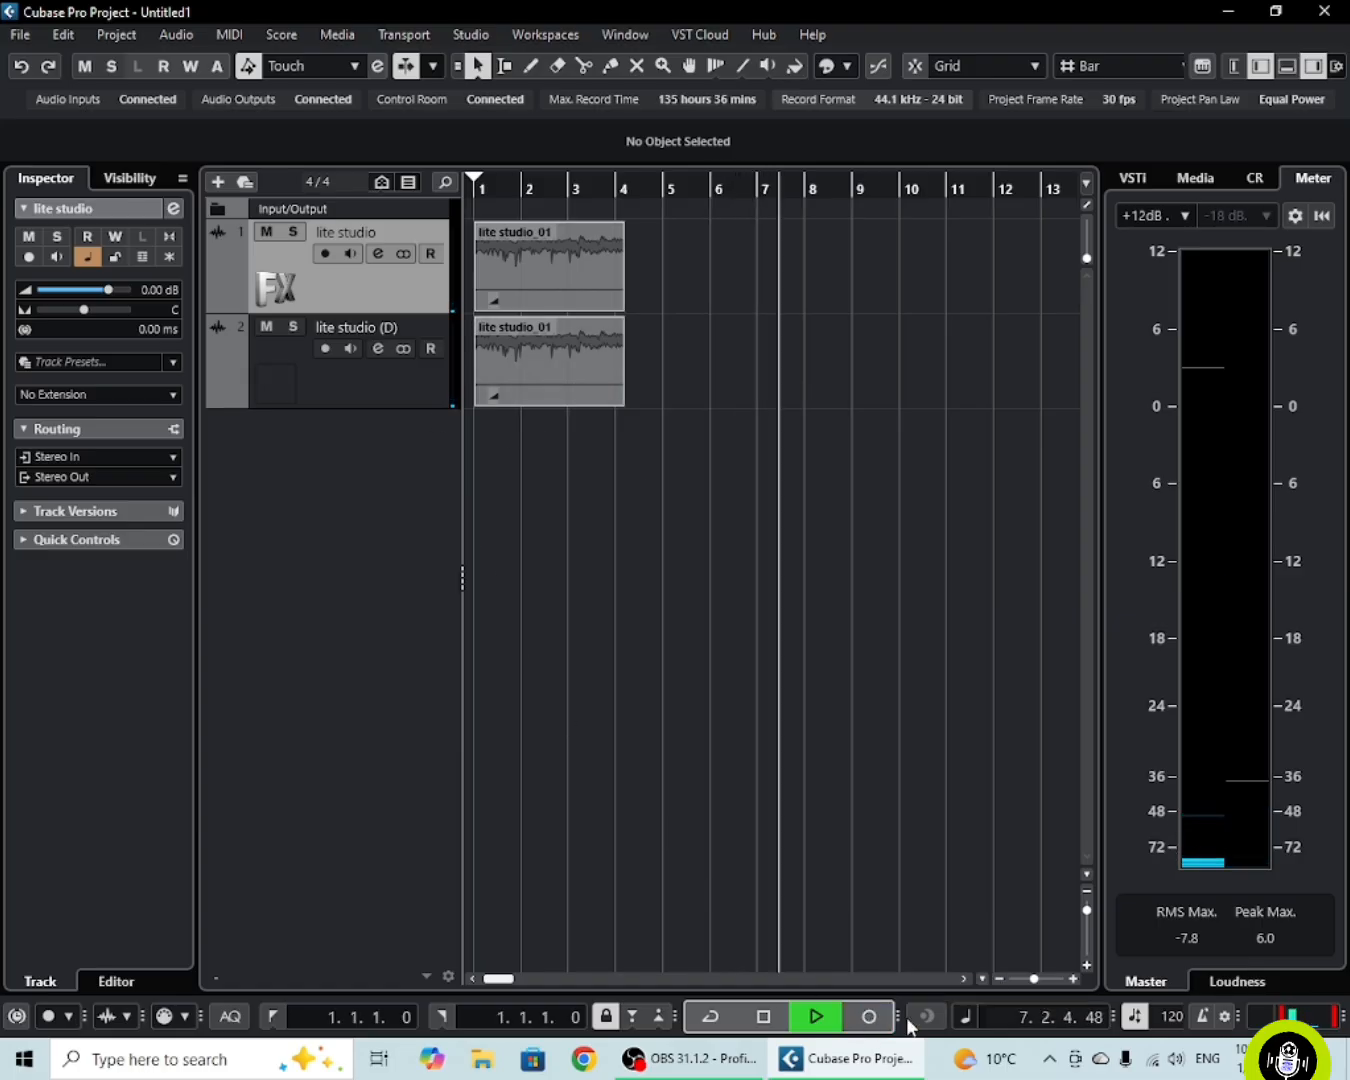
Re-arm the lite studio track, record a clip about three beats long at bar 10, and stop the transport.
click(325, 257)
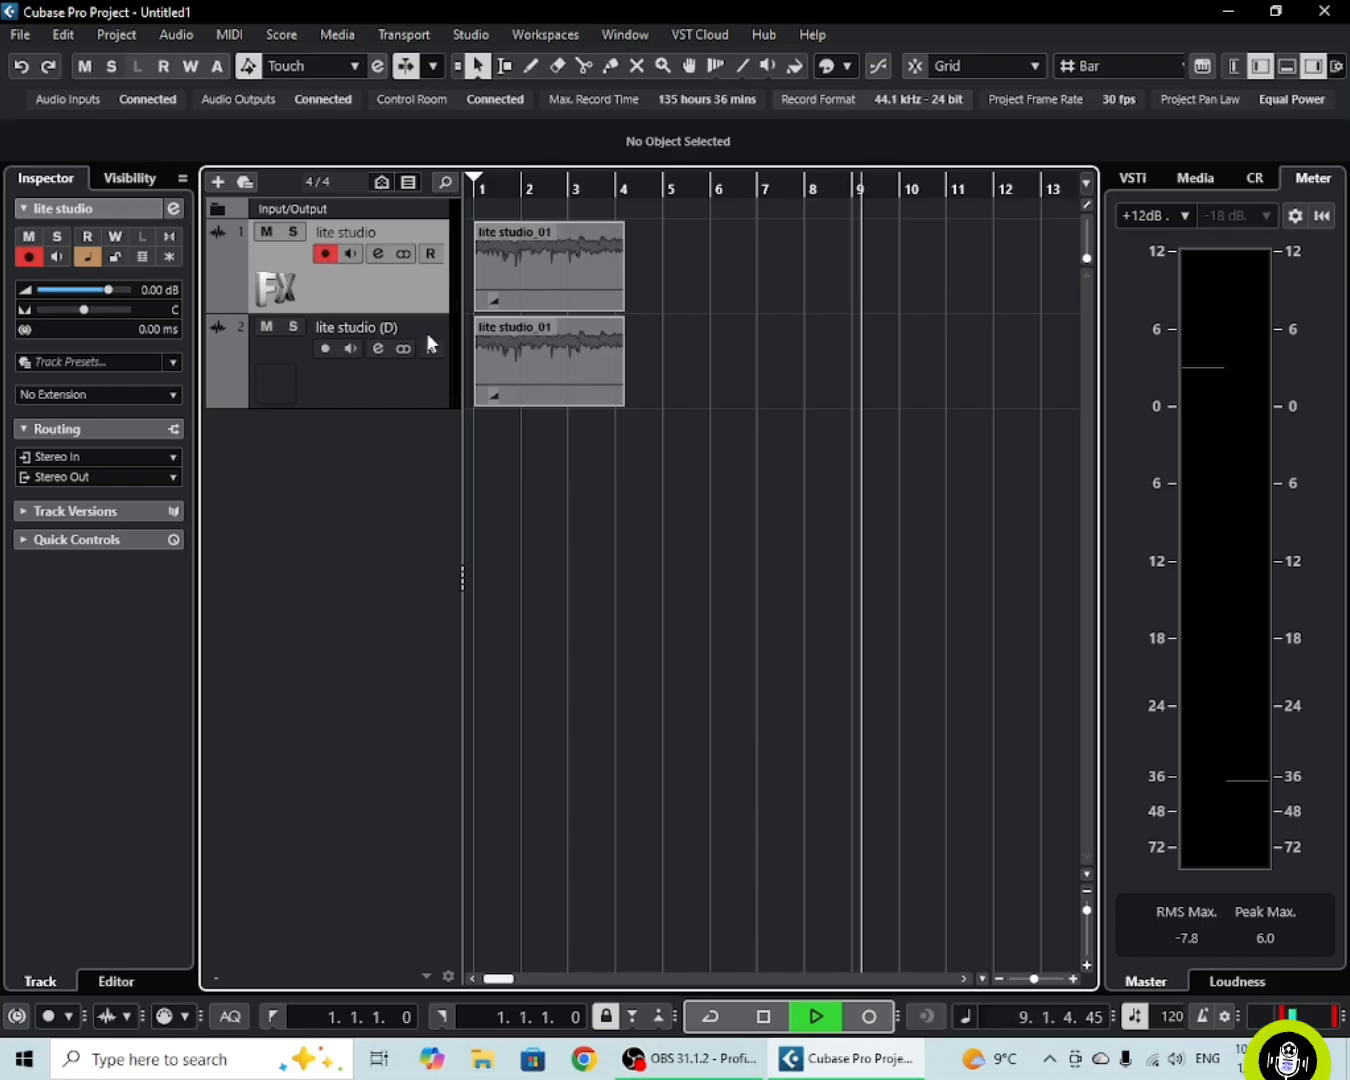
click(869, 1017)
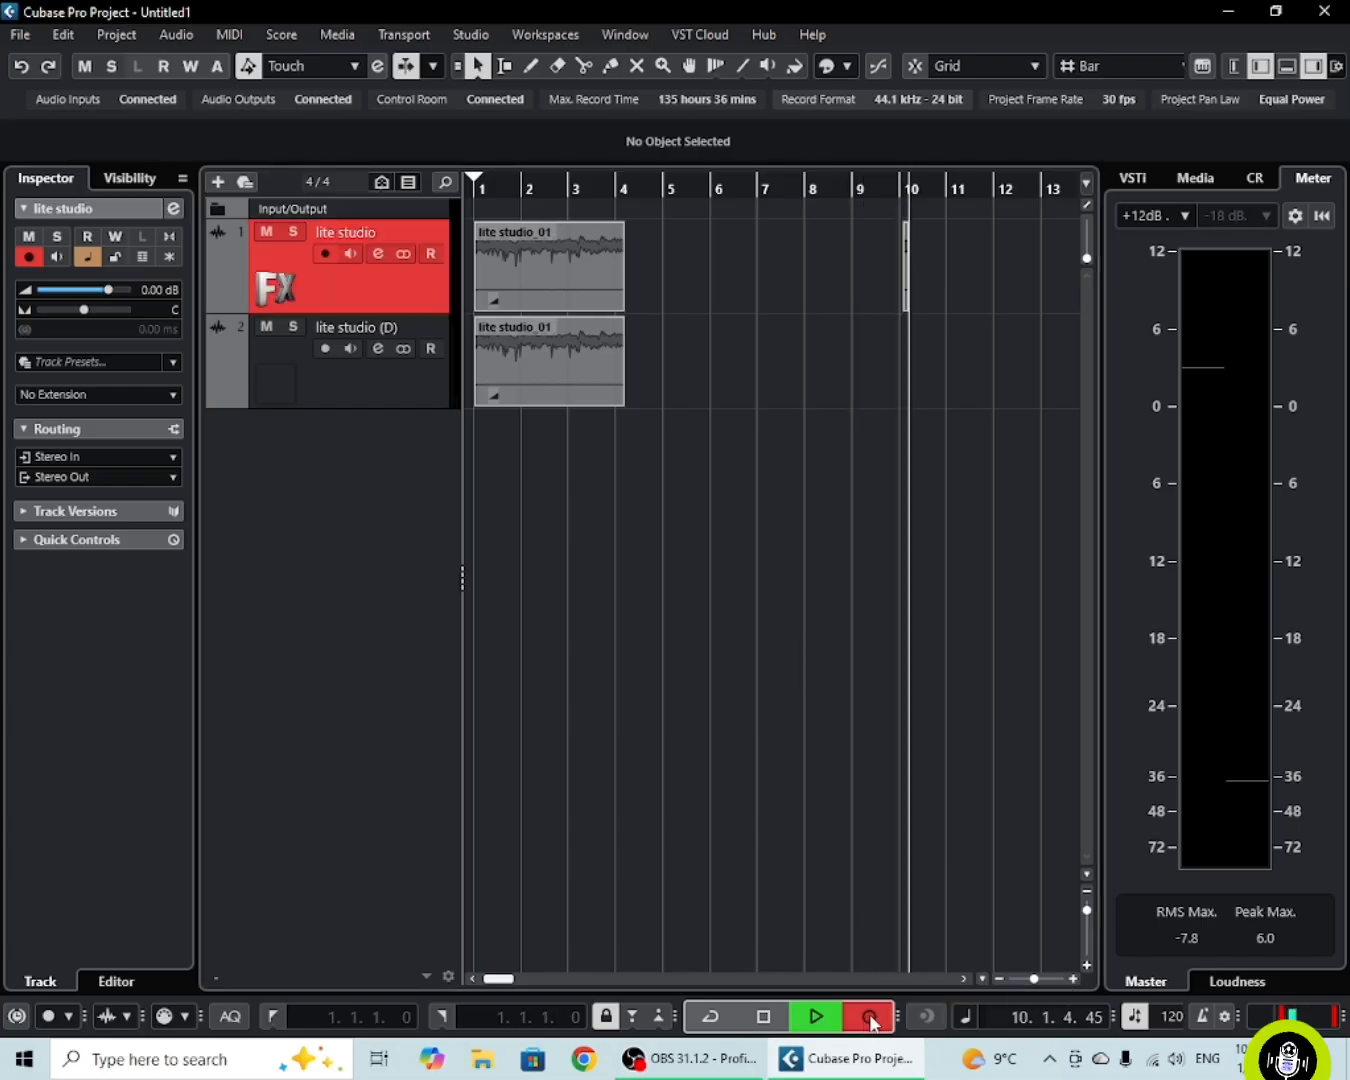
click(871, 1016)
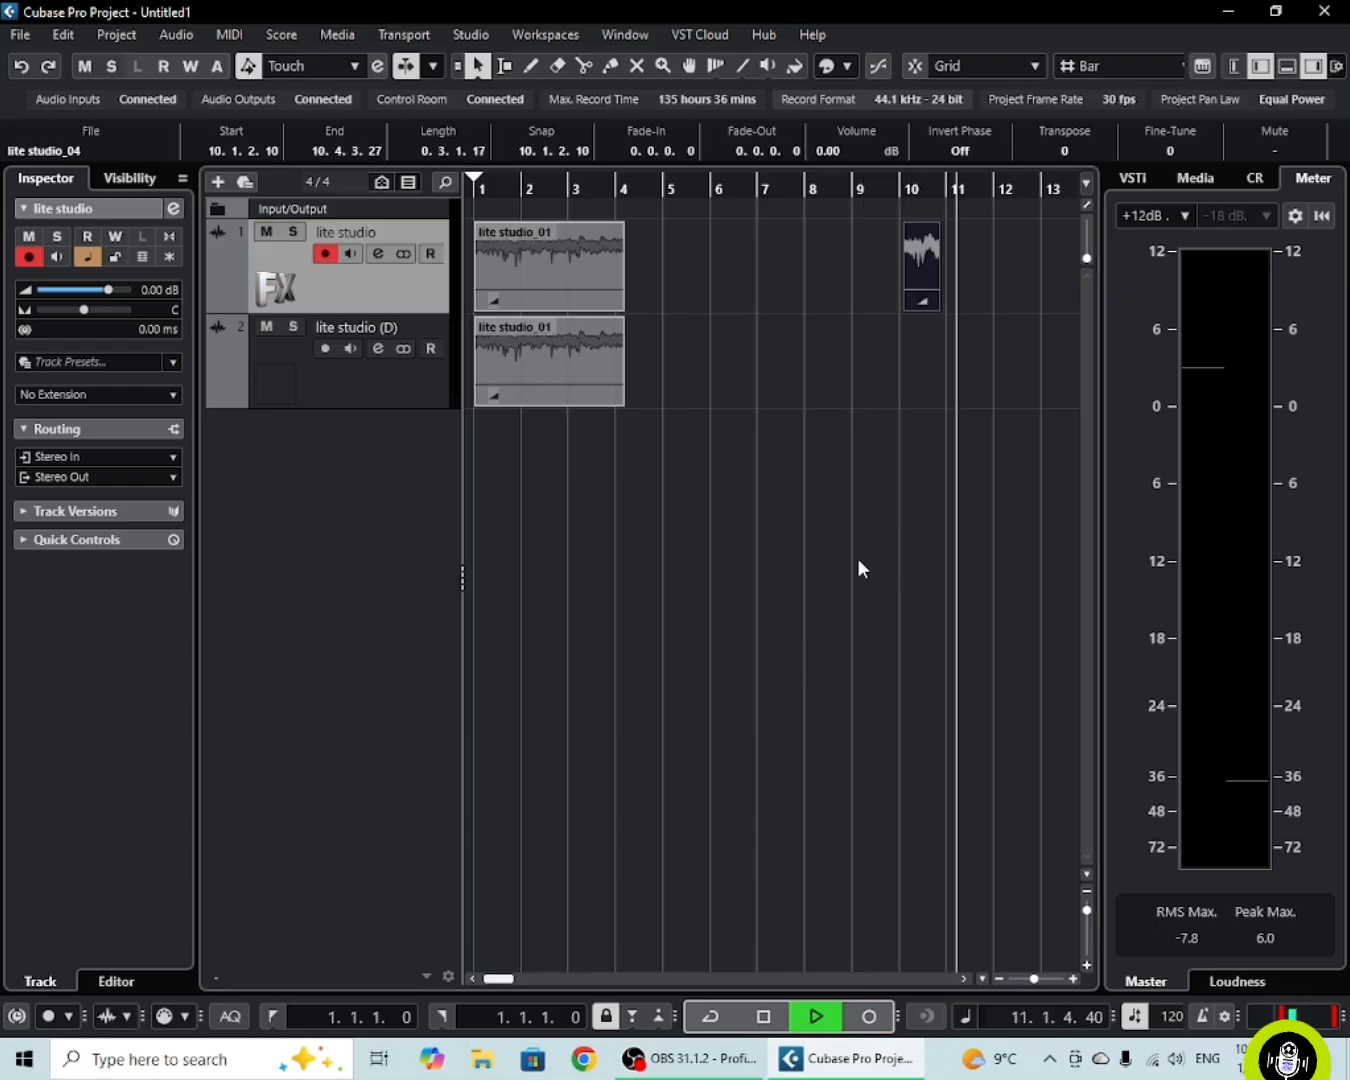
click(762, 1015)
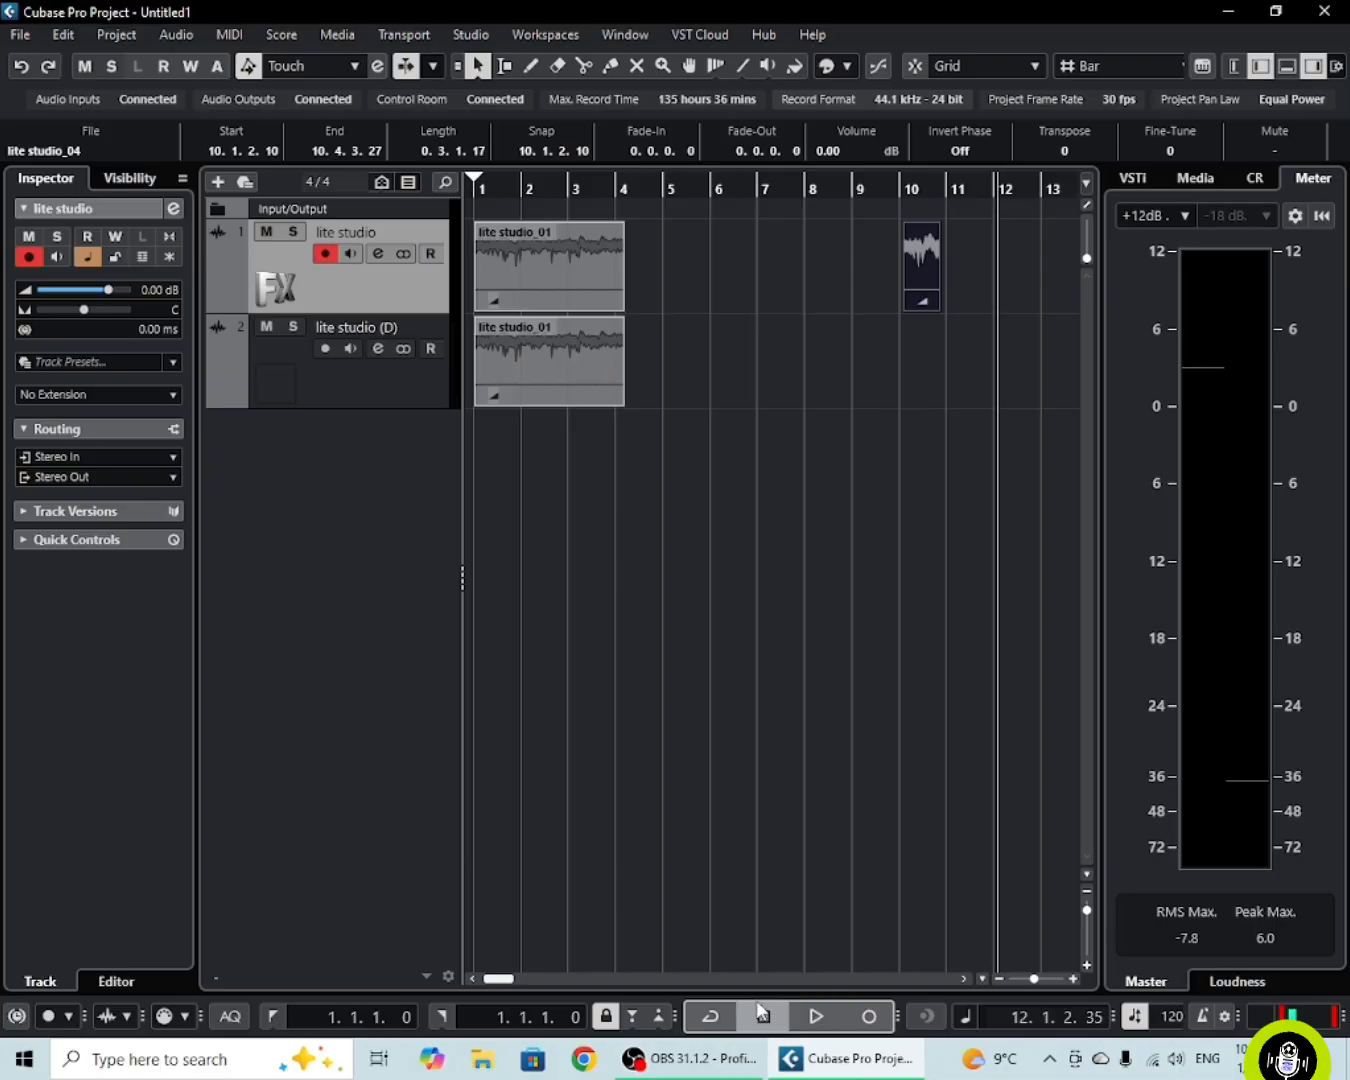
Place the playhead at bar 5, select the lite studio (D) track, and reselect the lite studio track.
click(756, 189)
click(669, 200)
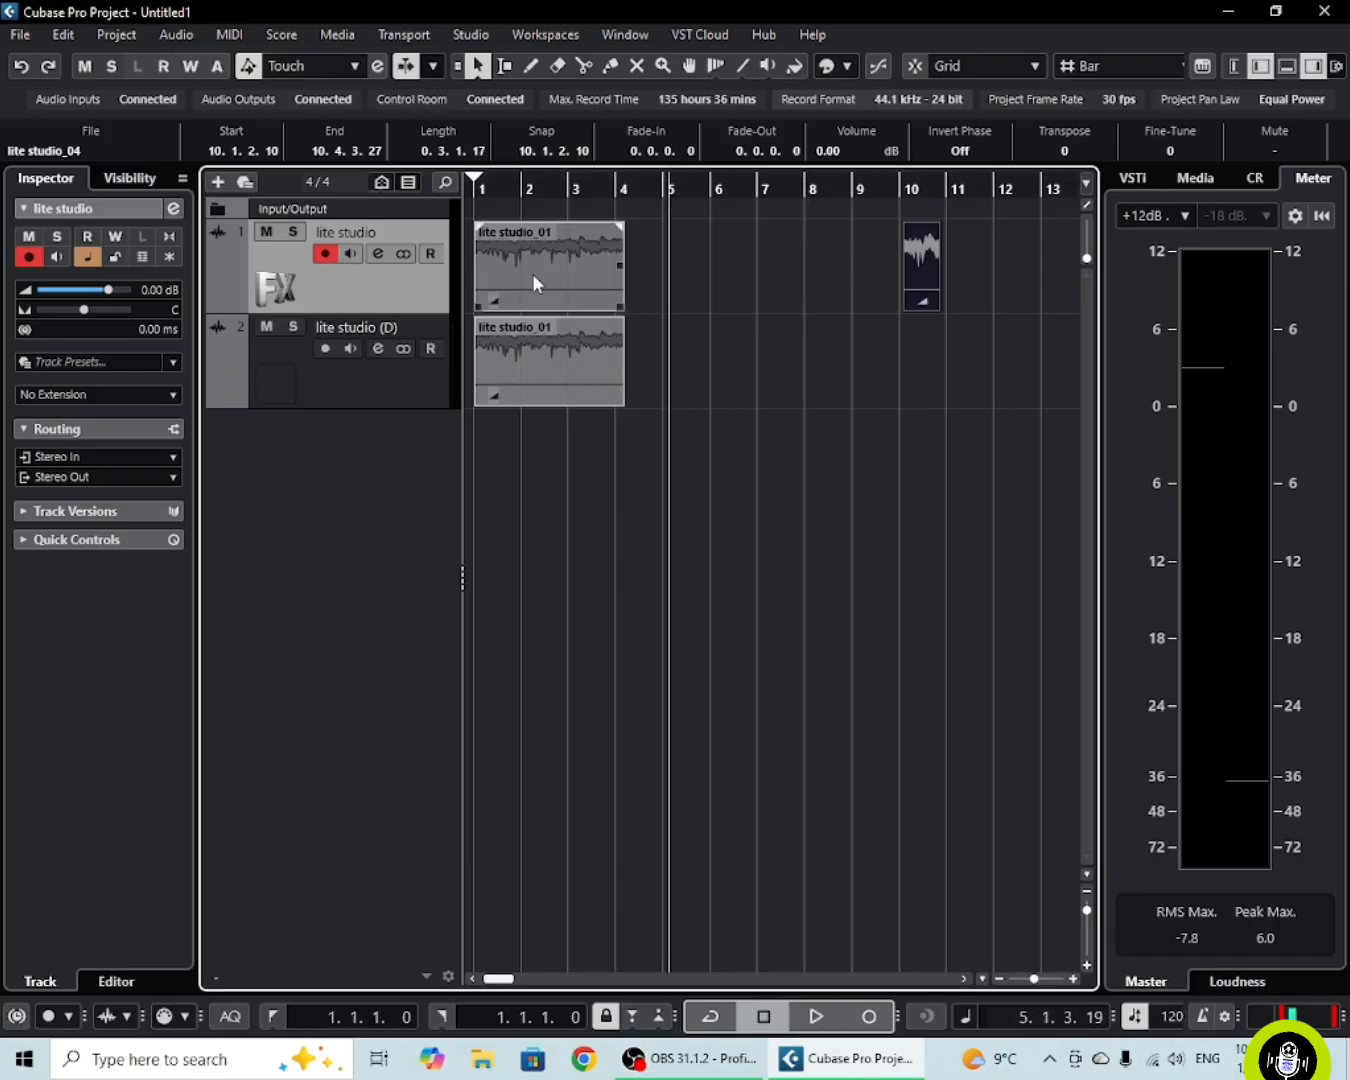
click(370, 366)
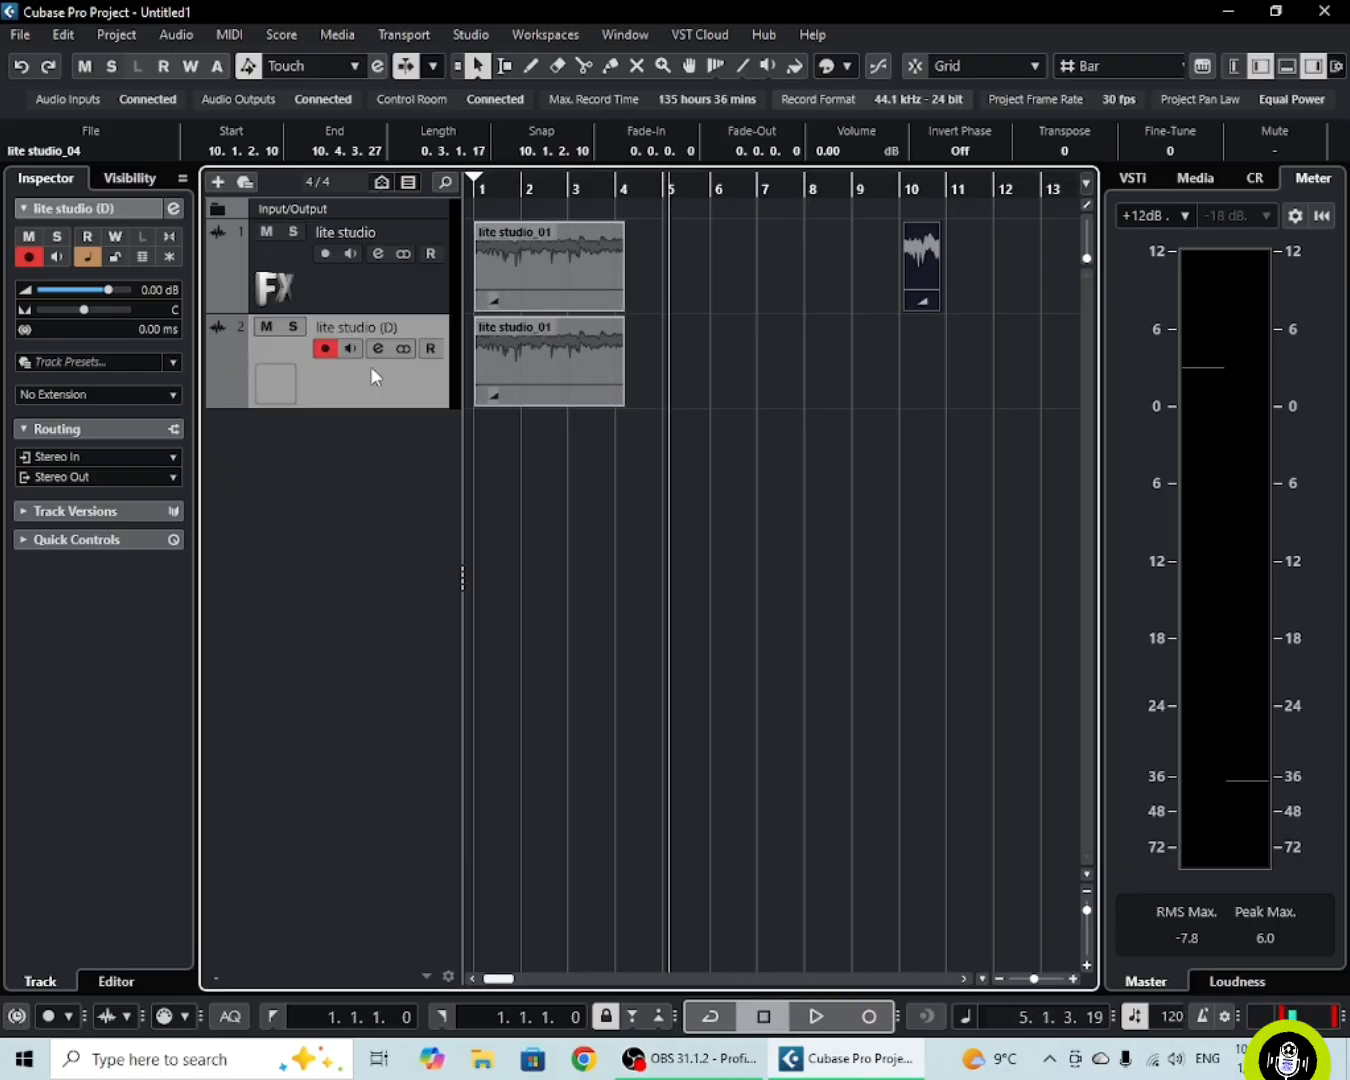
click(415, 293)
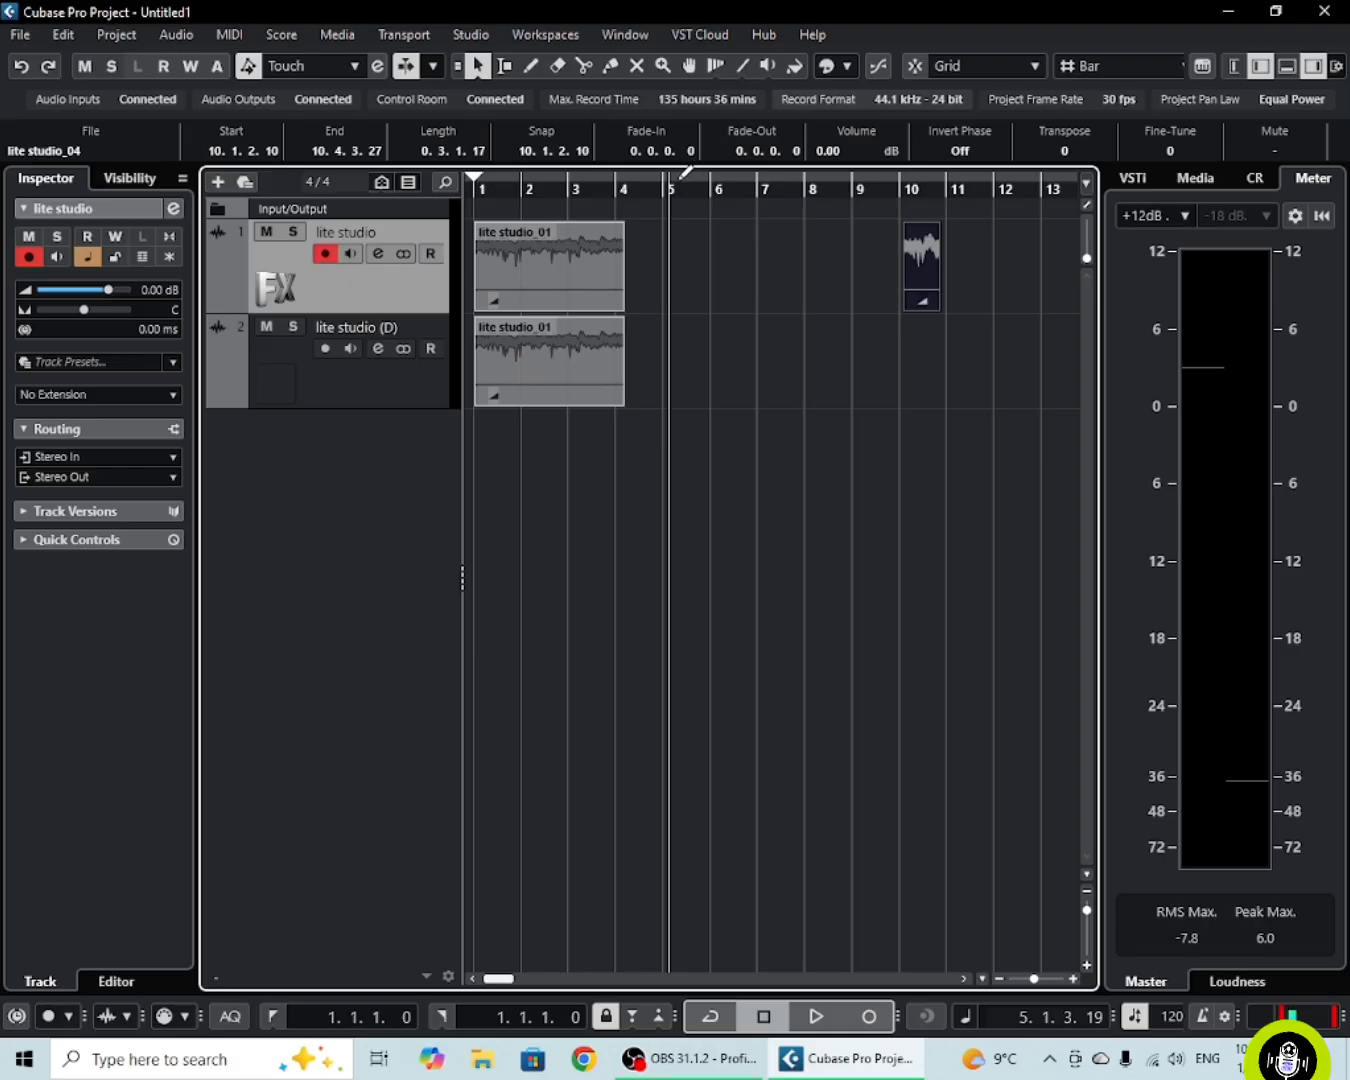
Mark a locator range from about 5.2.2 to 8.2.4, place the playhead inside it, and toggle cycle on and off.
drag(685, 172, 828, 169)
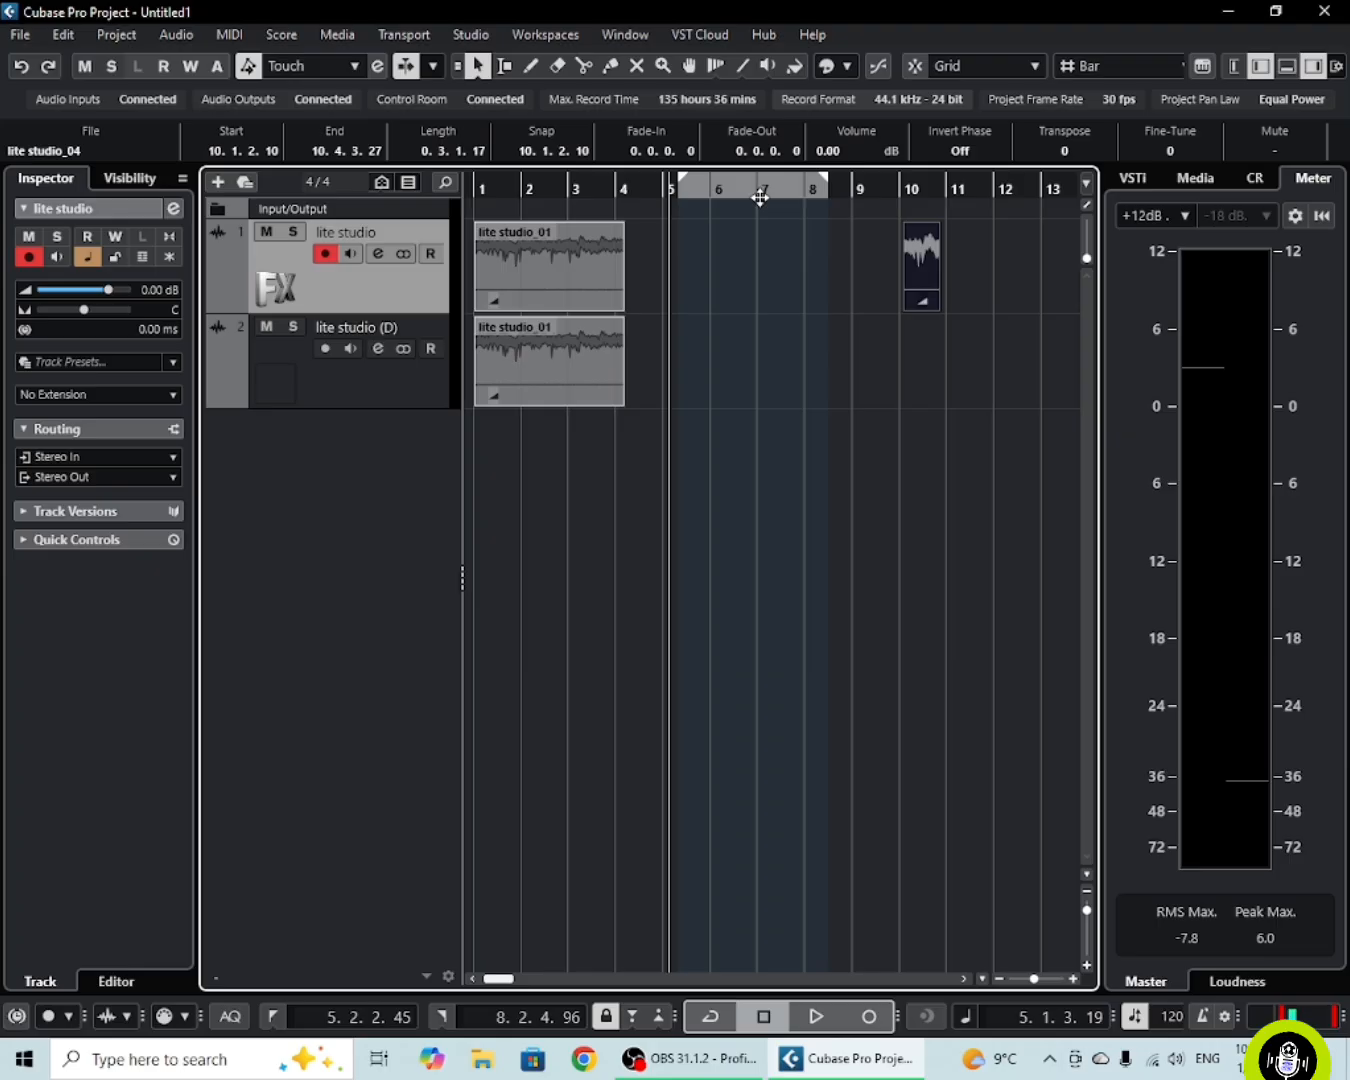
click(700, 190)
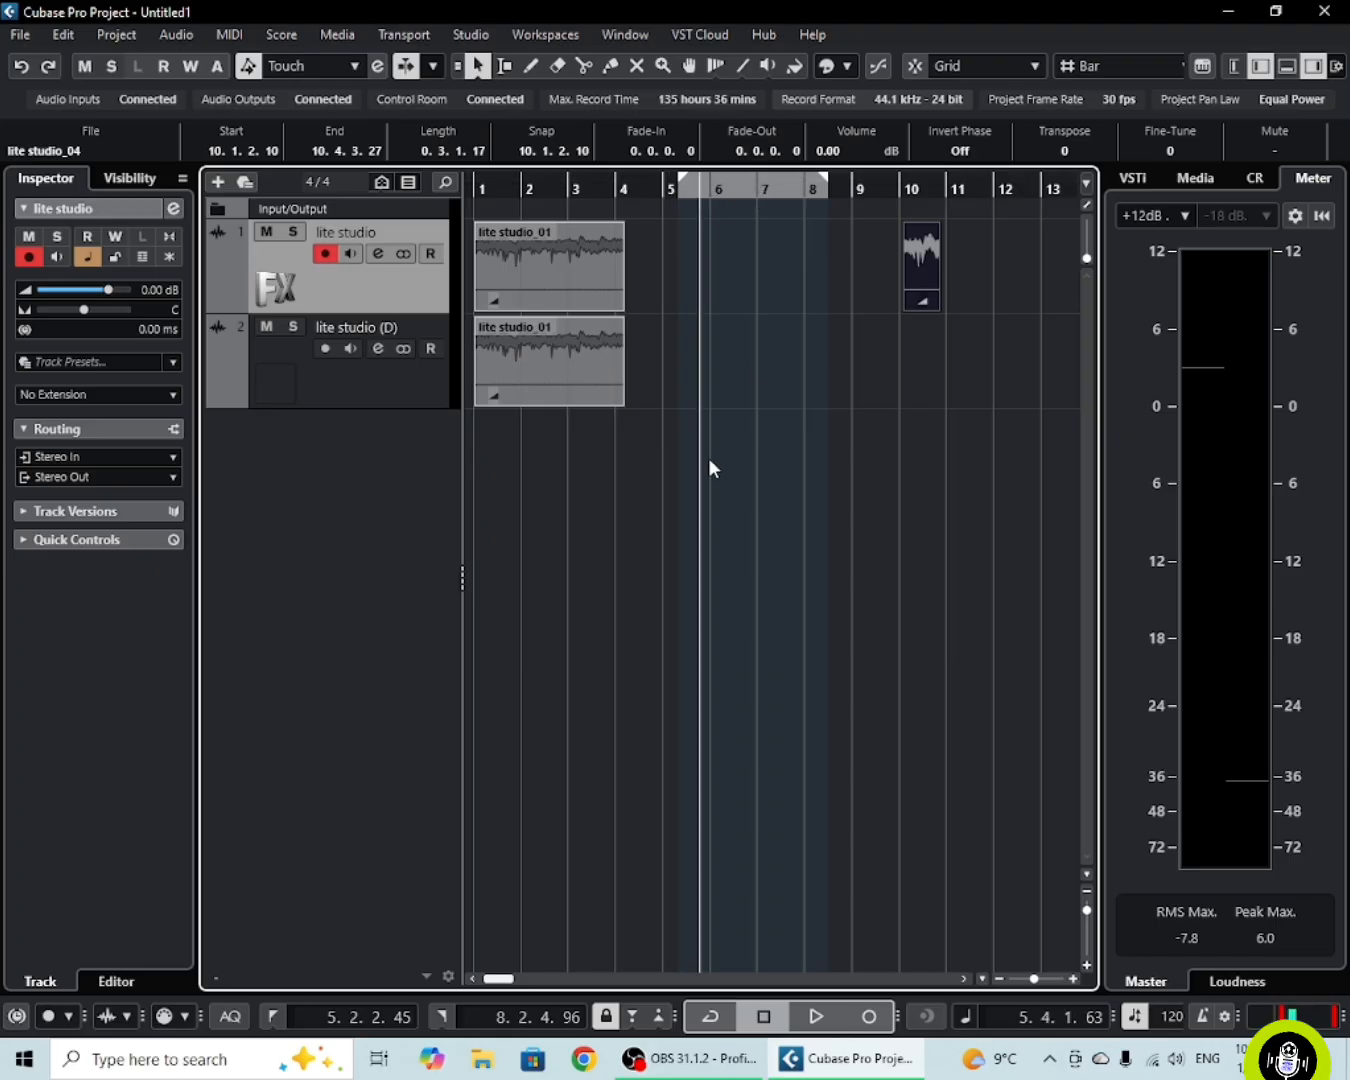
click(708, 1016)
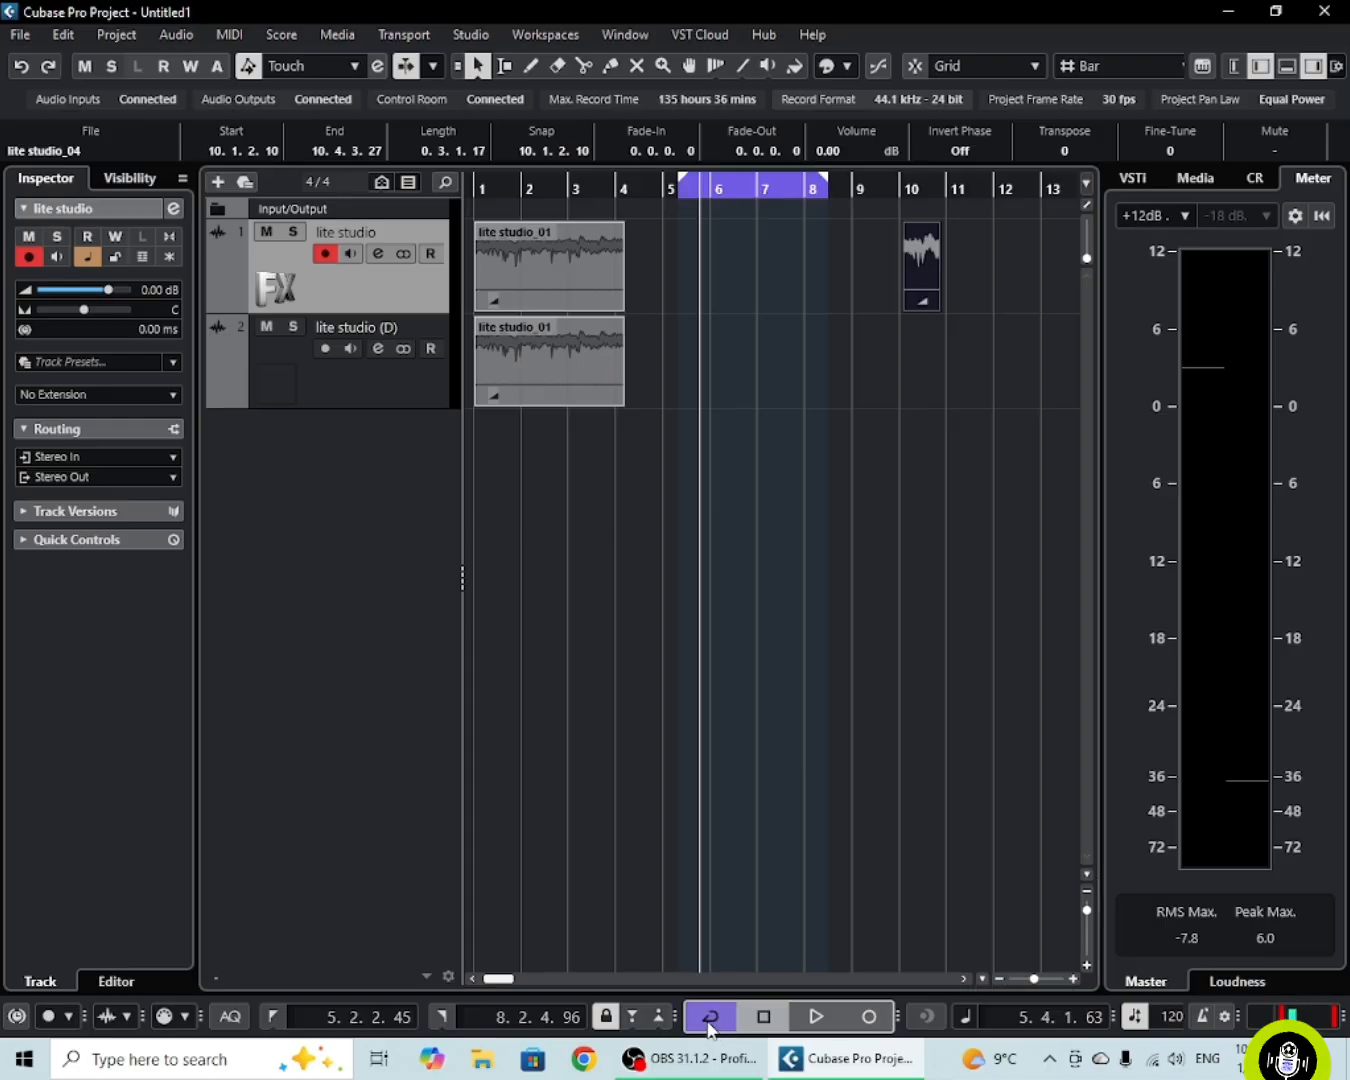
click(713, 1022)
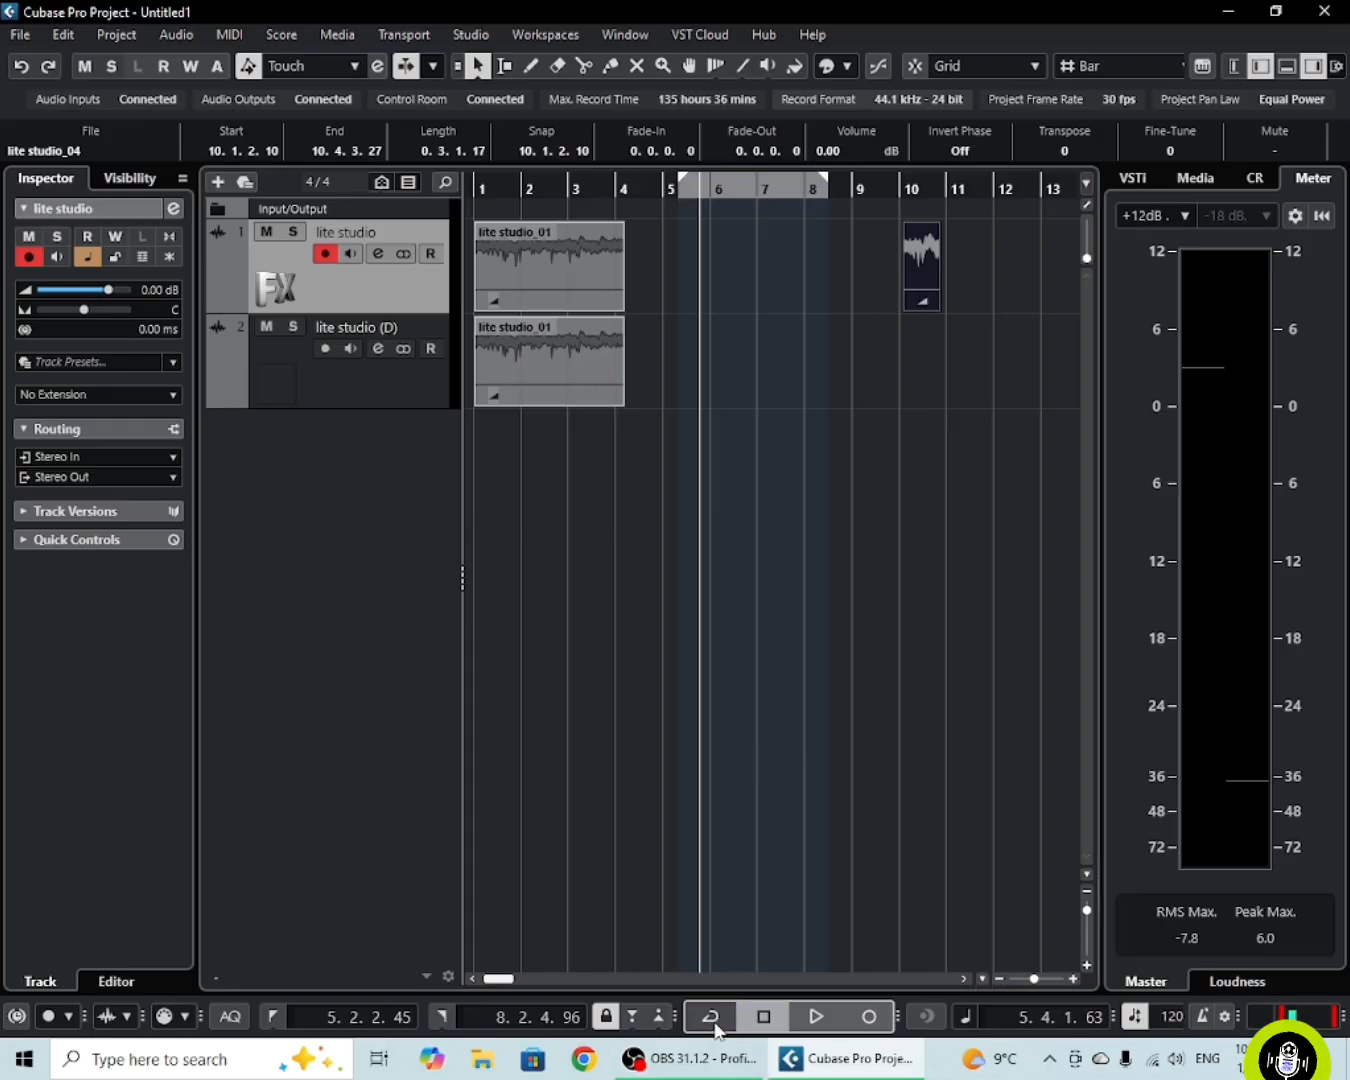
Play past the end of the locator range with cycle off, replay briefly from the range's start, and stop.
key(space)
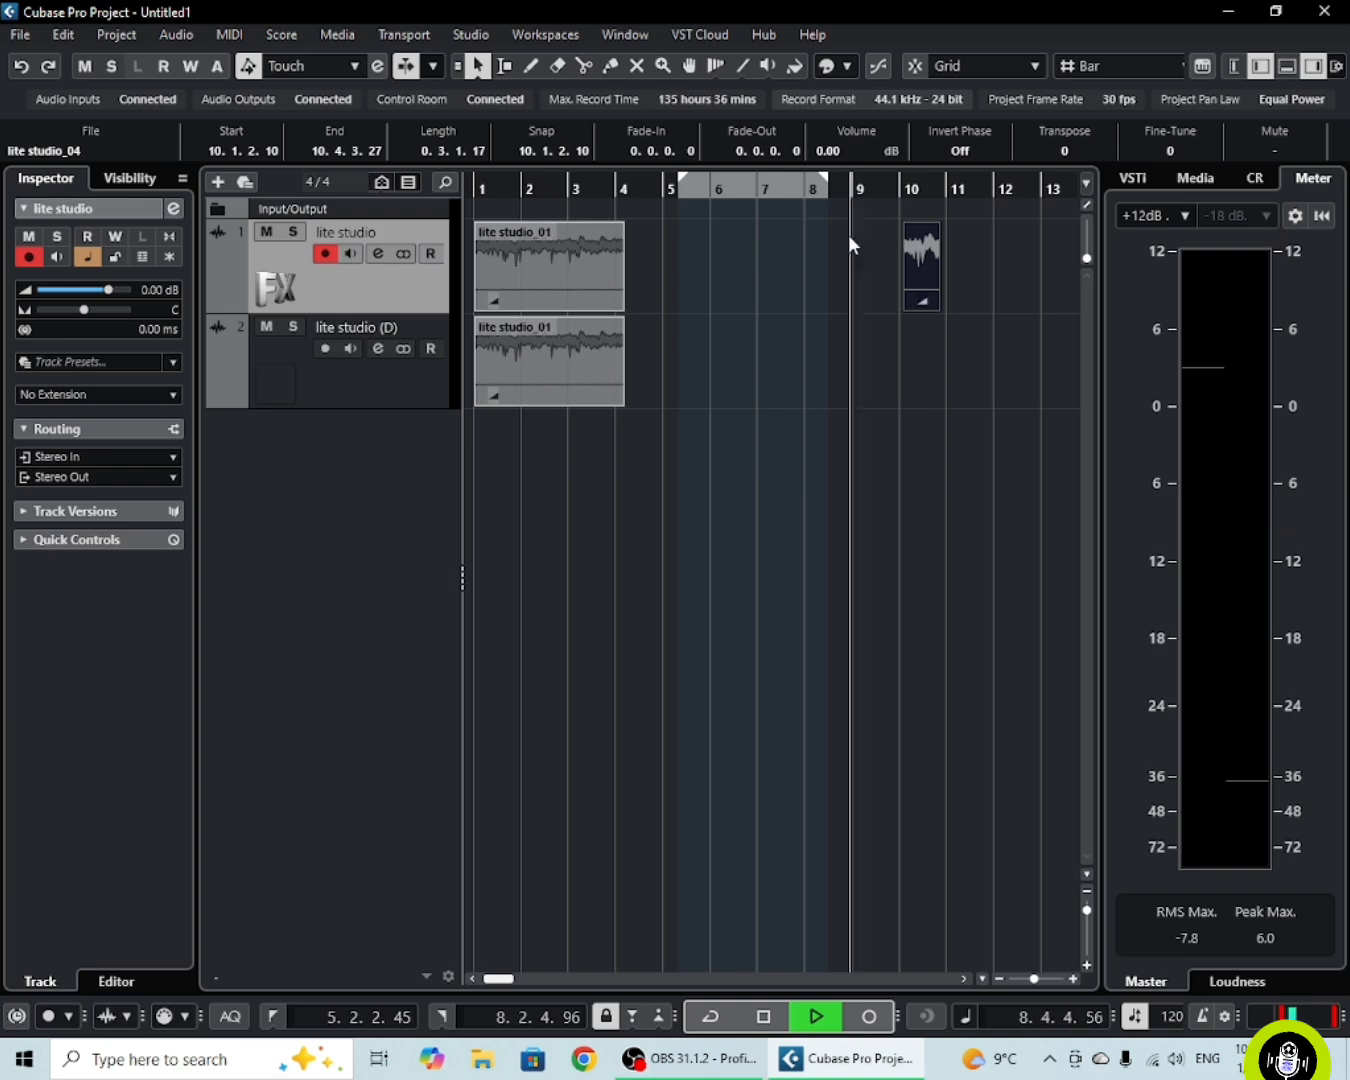
key(space)
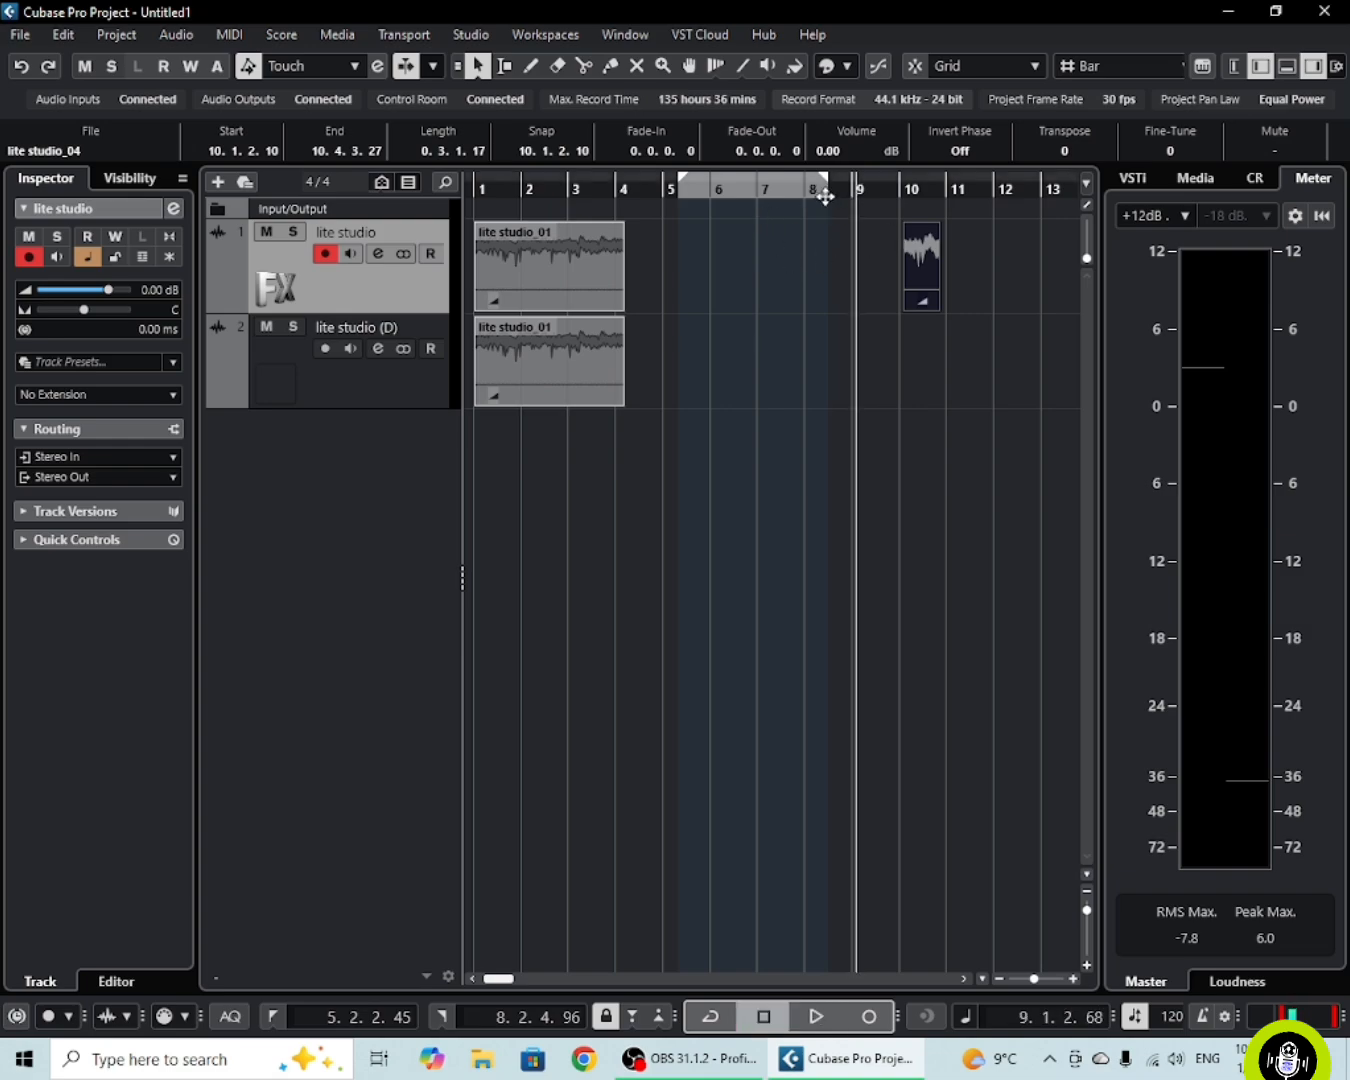
click(688, 187)
drag(689, 188, 690, 194)
key(space)
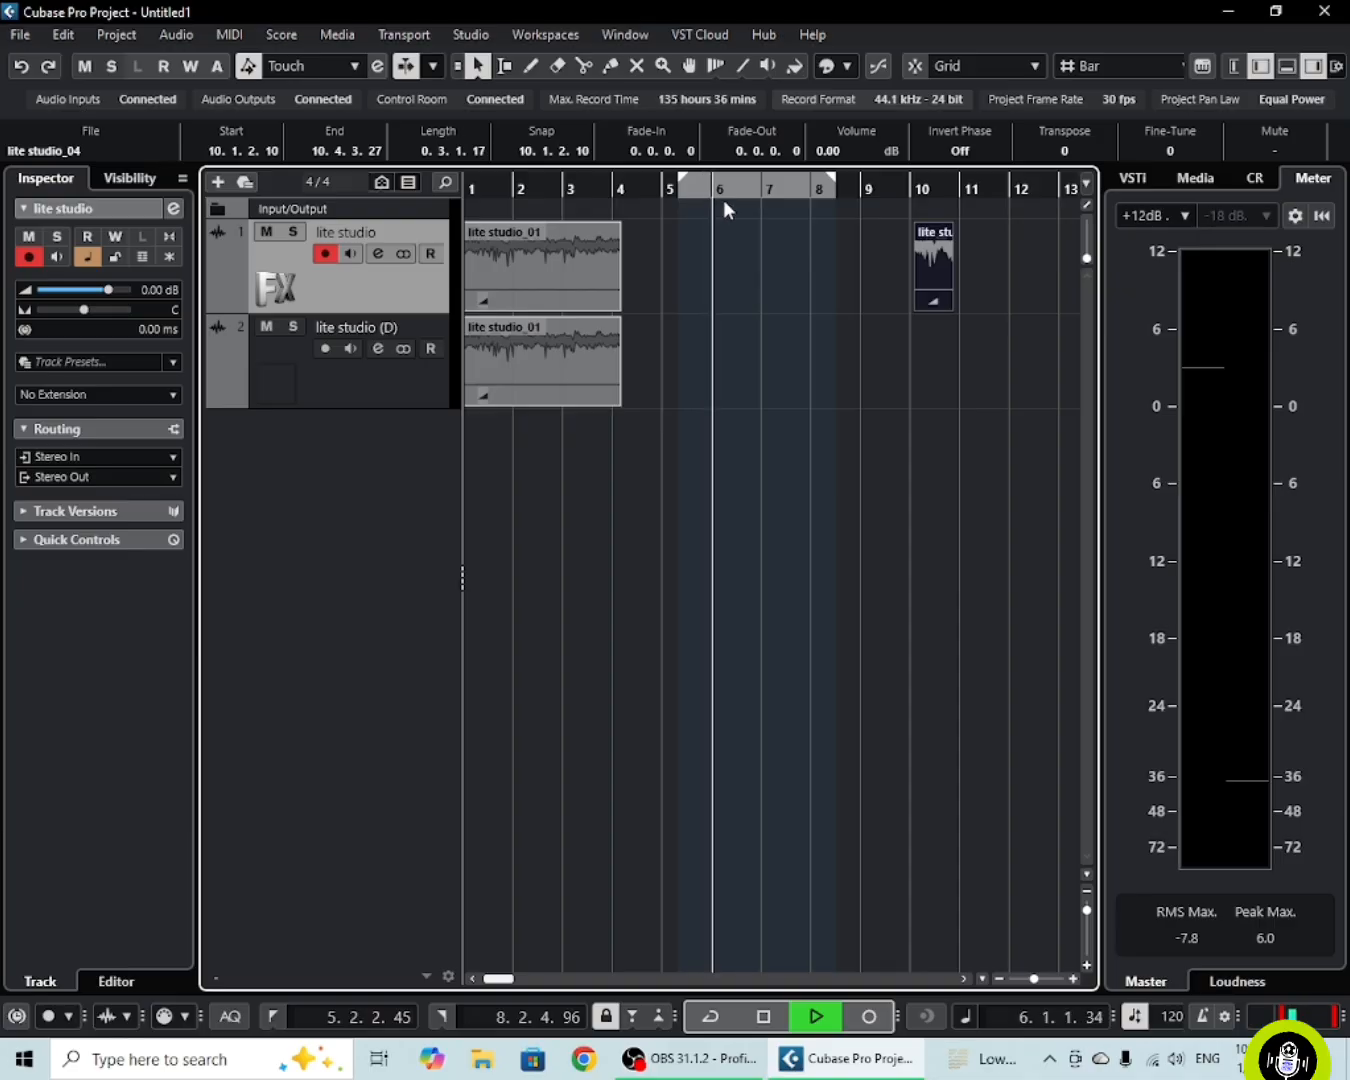
key(space)
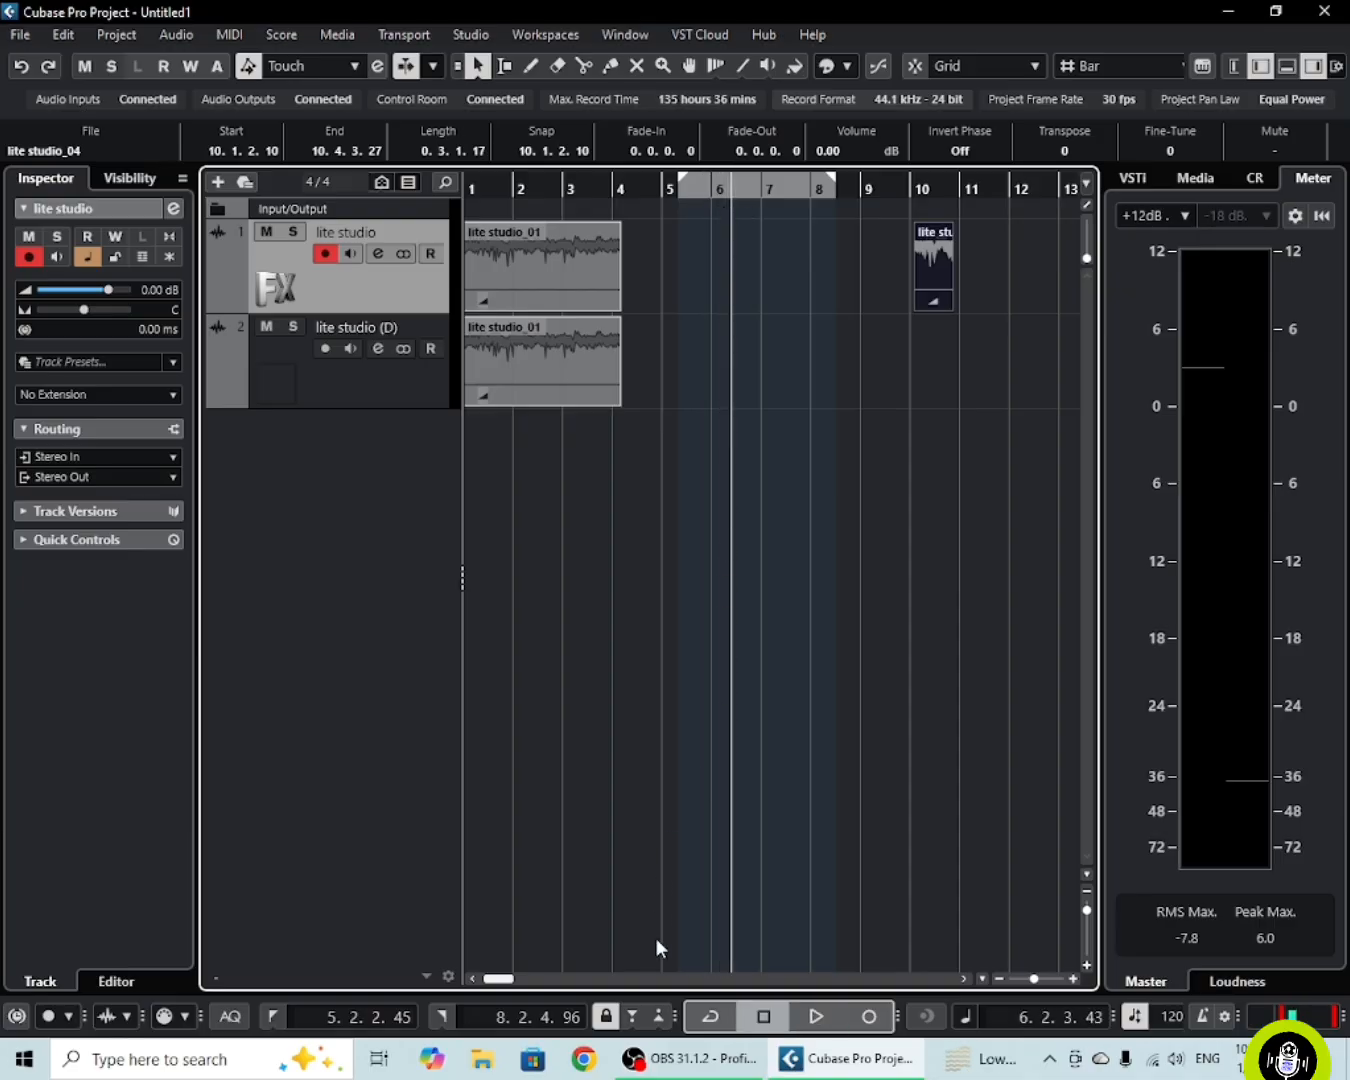
Turn on cycle for the locator range, play it as a loop, and stop.
click(710, 1015)
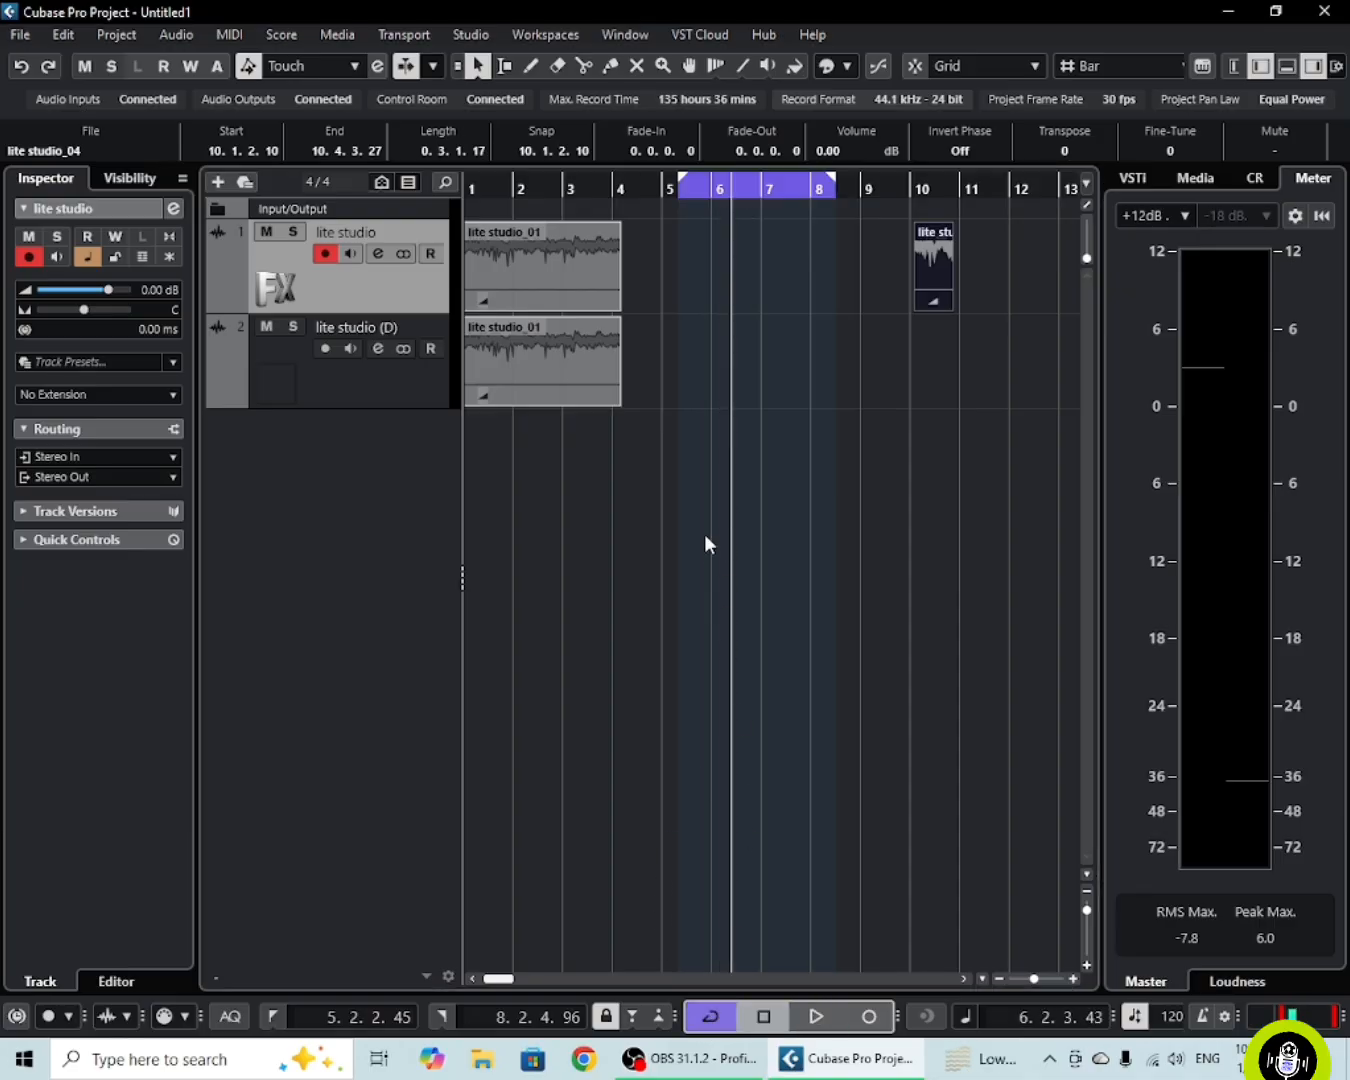
key(space)
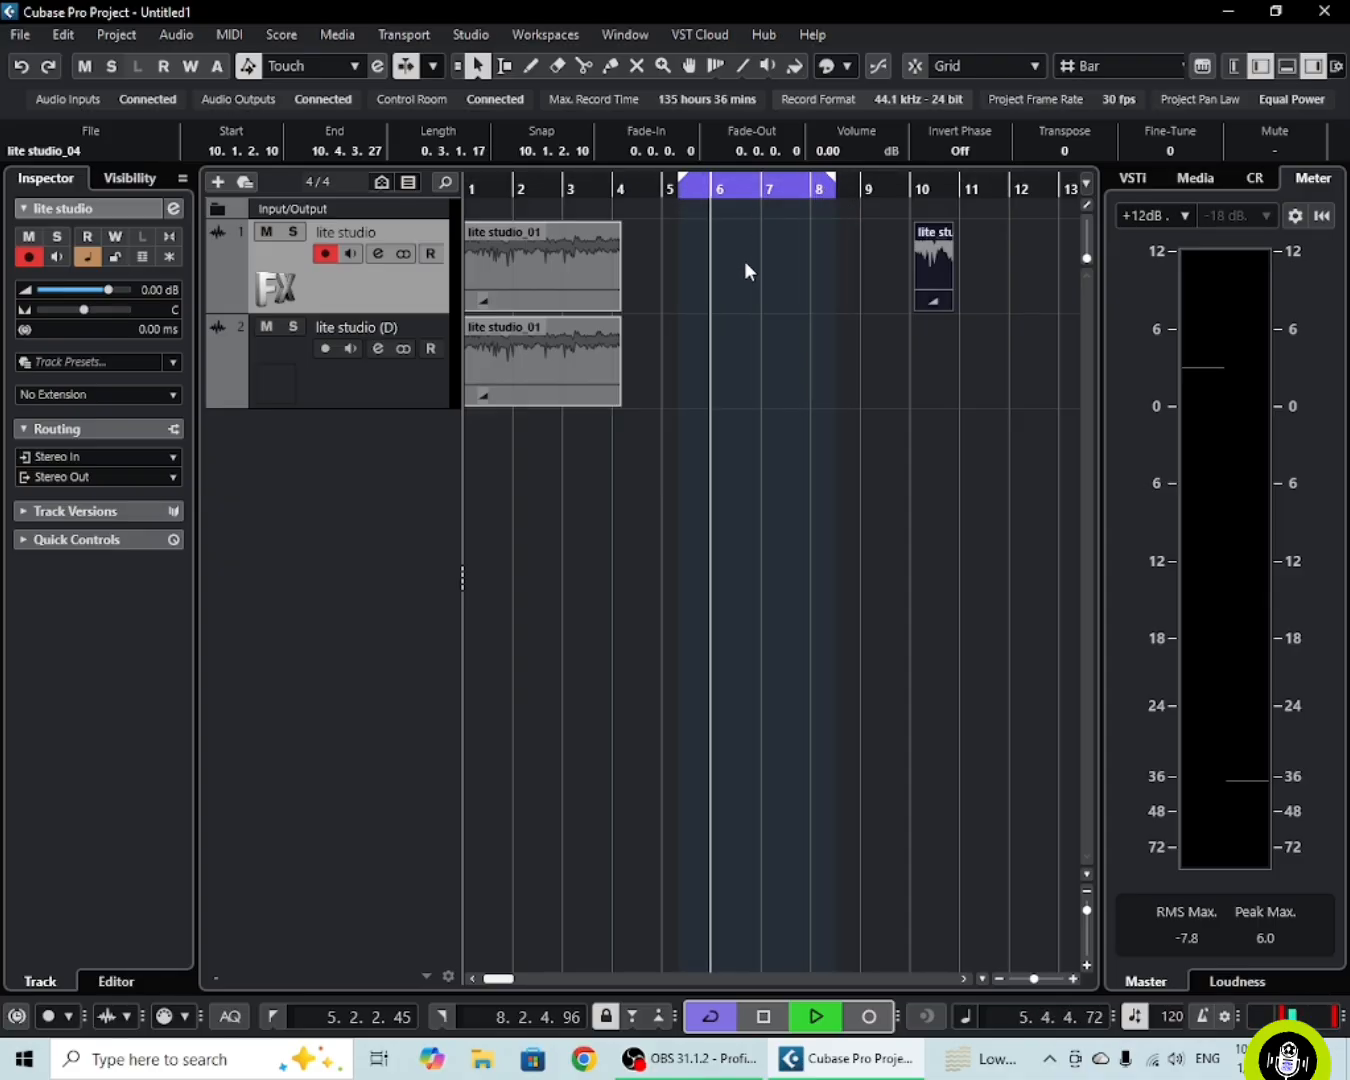
key(space)
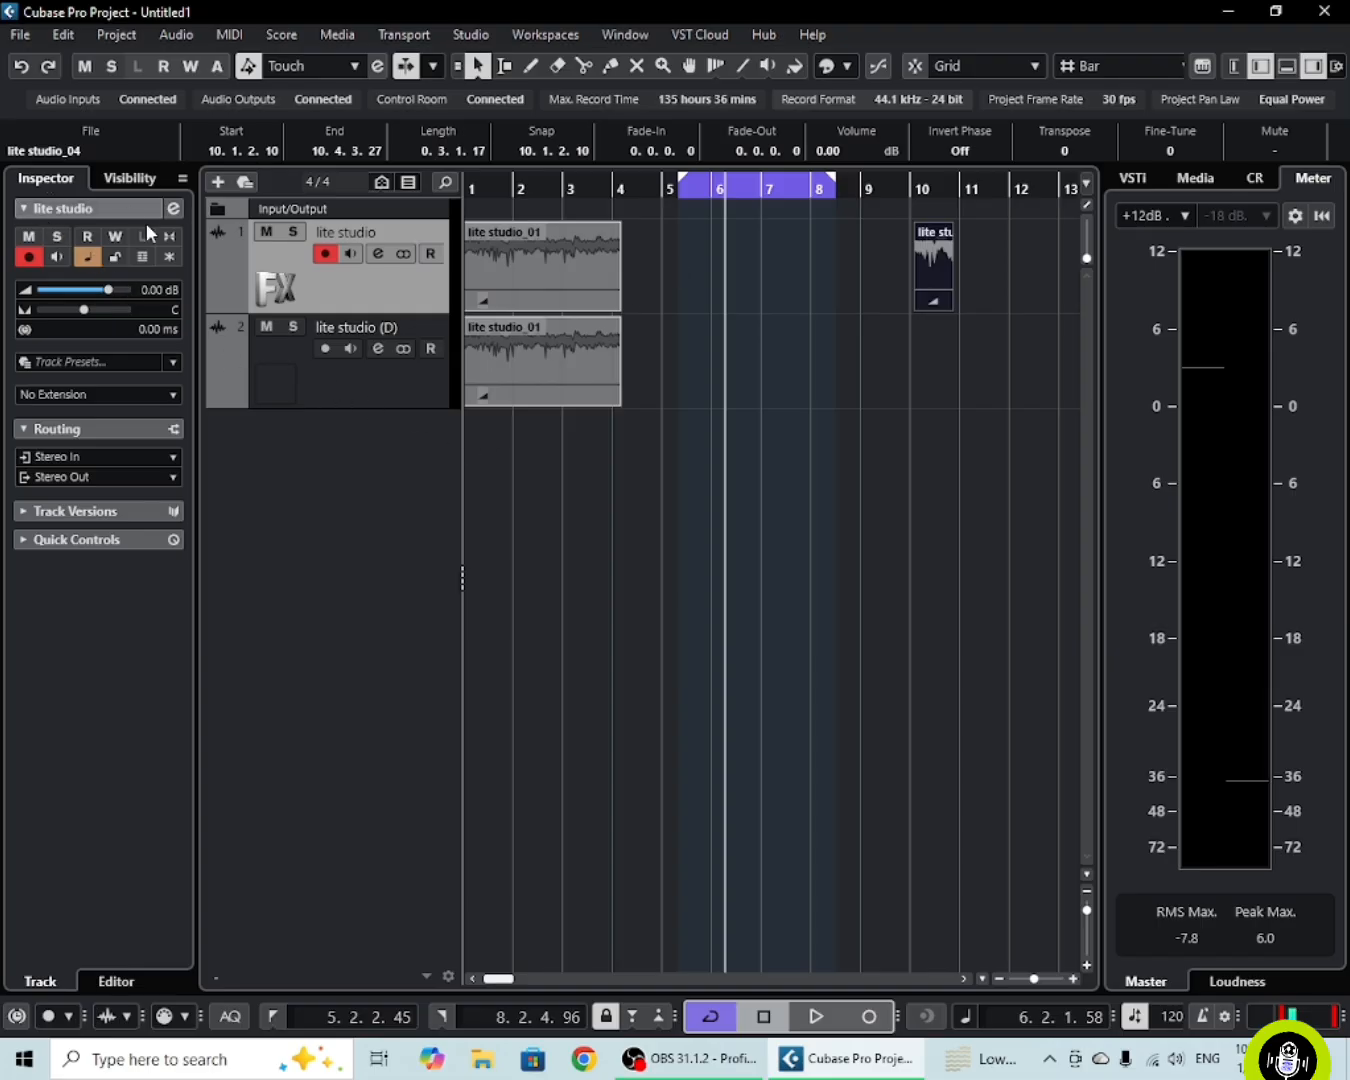
Toggle solo on and off for the lite studio track and mute the track.
click(57, 236)
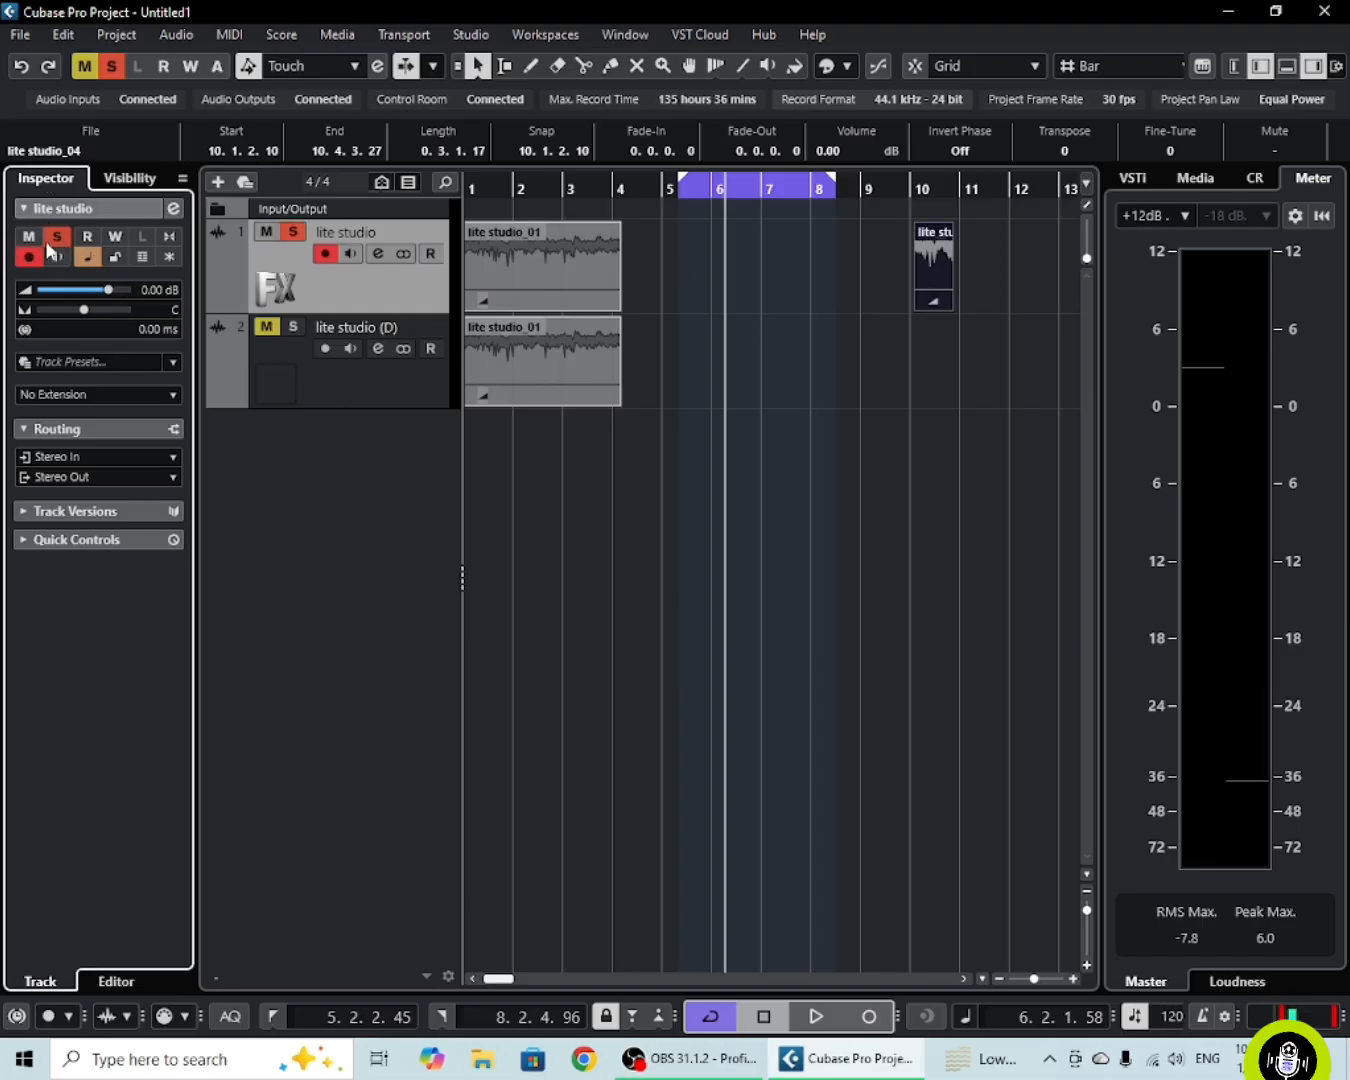
click(57, 237)
click(28, 236)
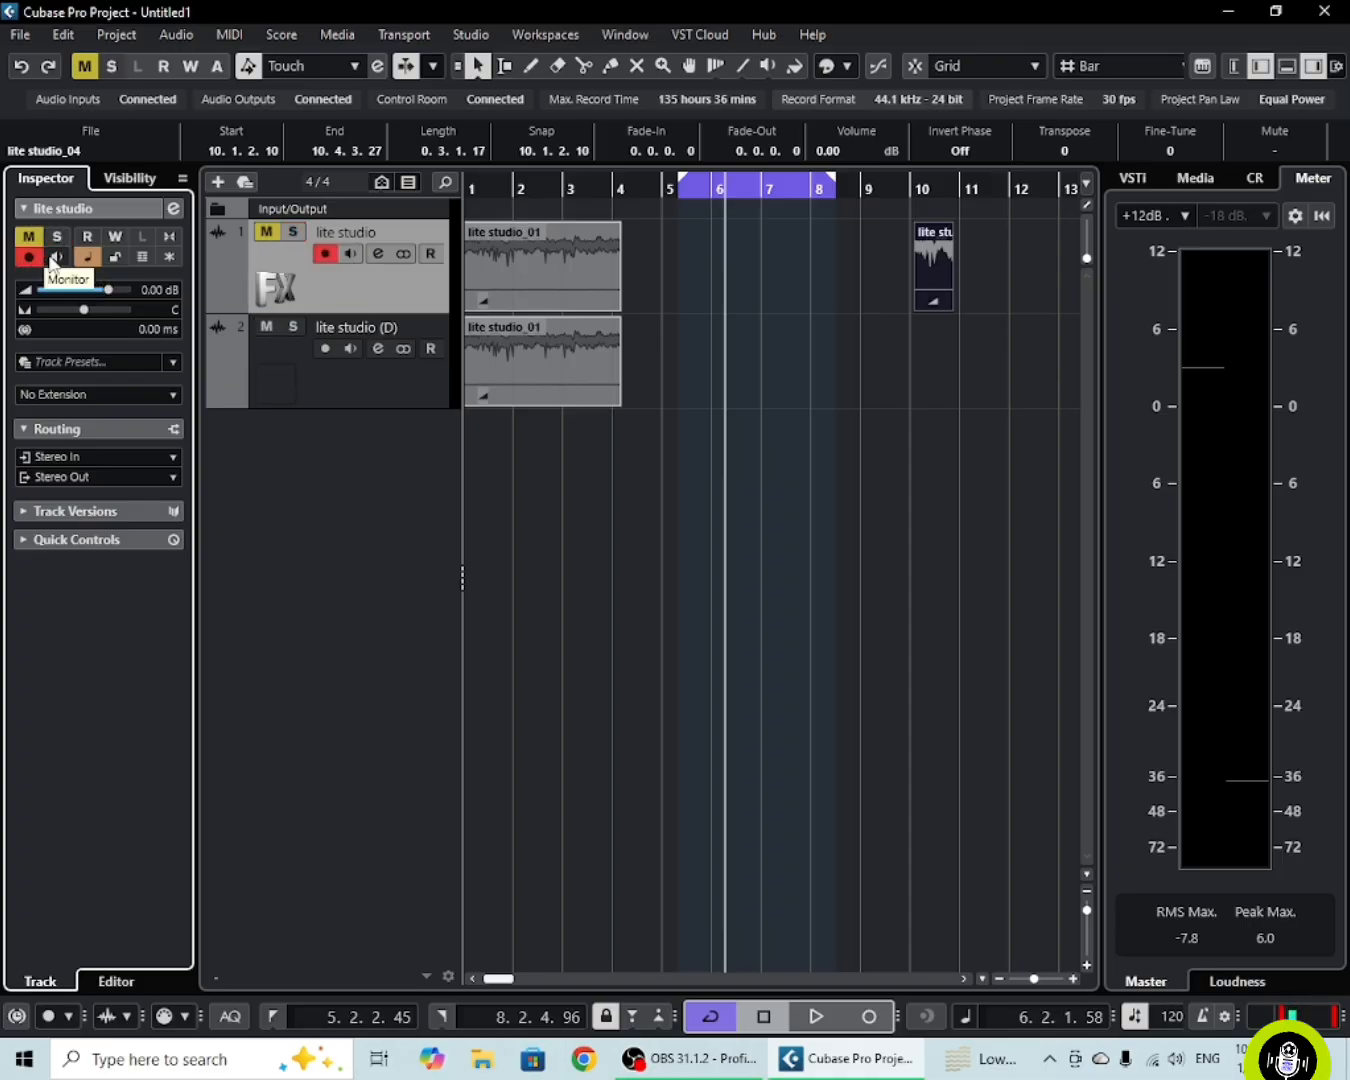
click(49, 256)
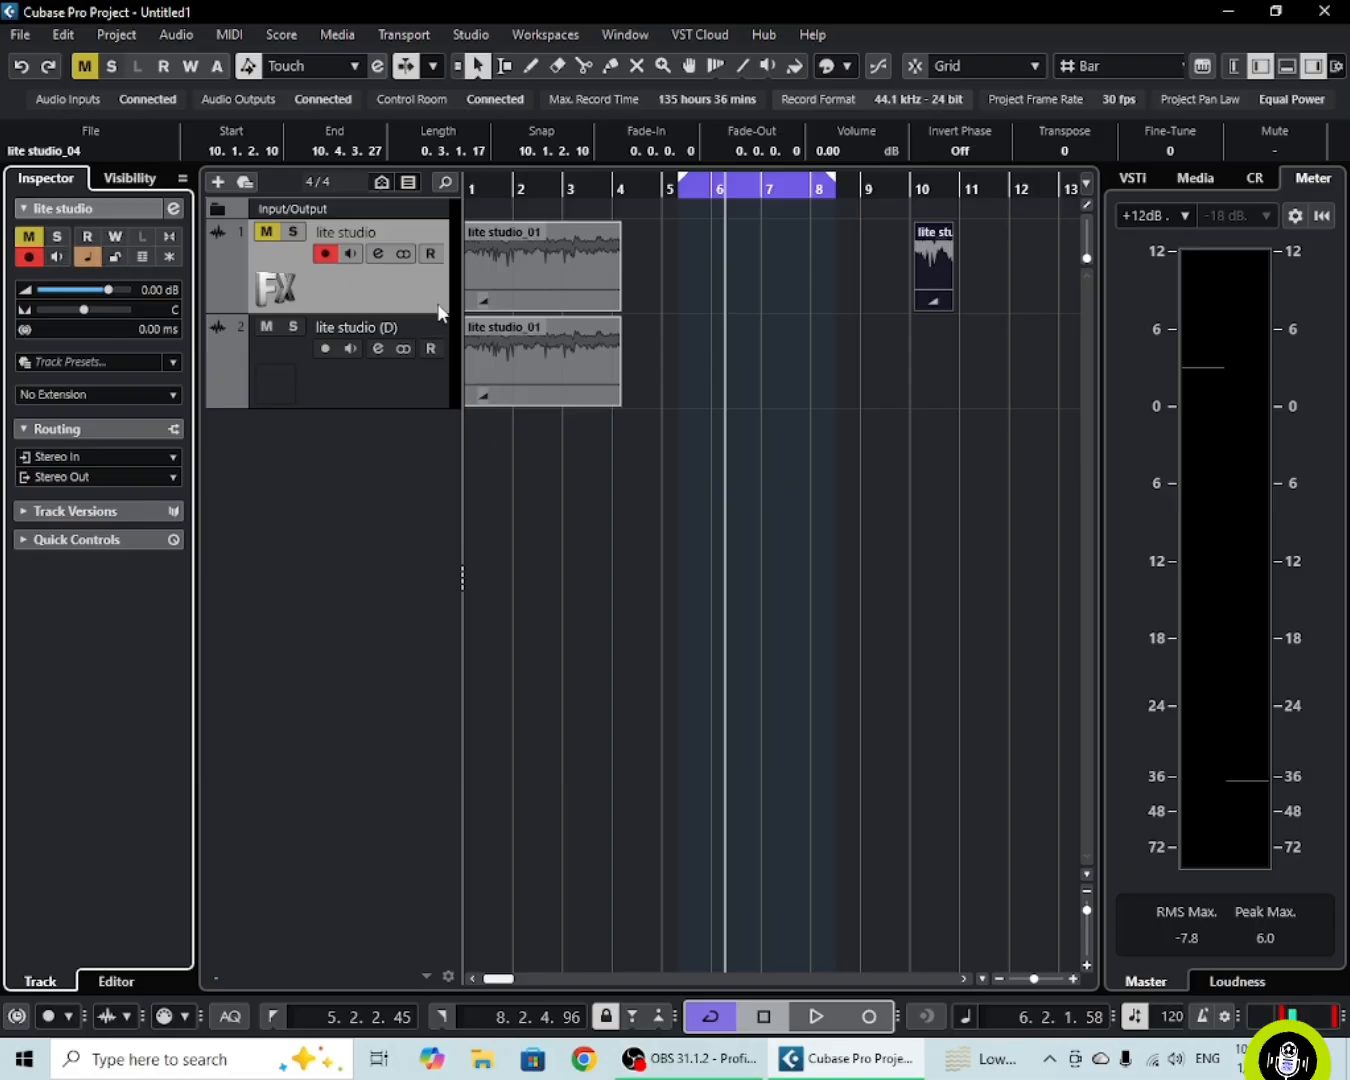
Lock the lite studio track and try to move its bar 10 clip and its first clip.
click(116, 258)
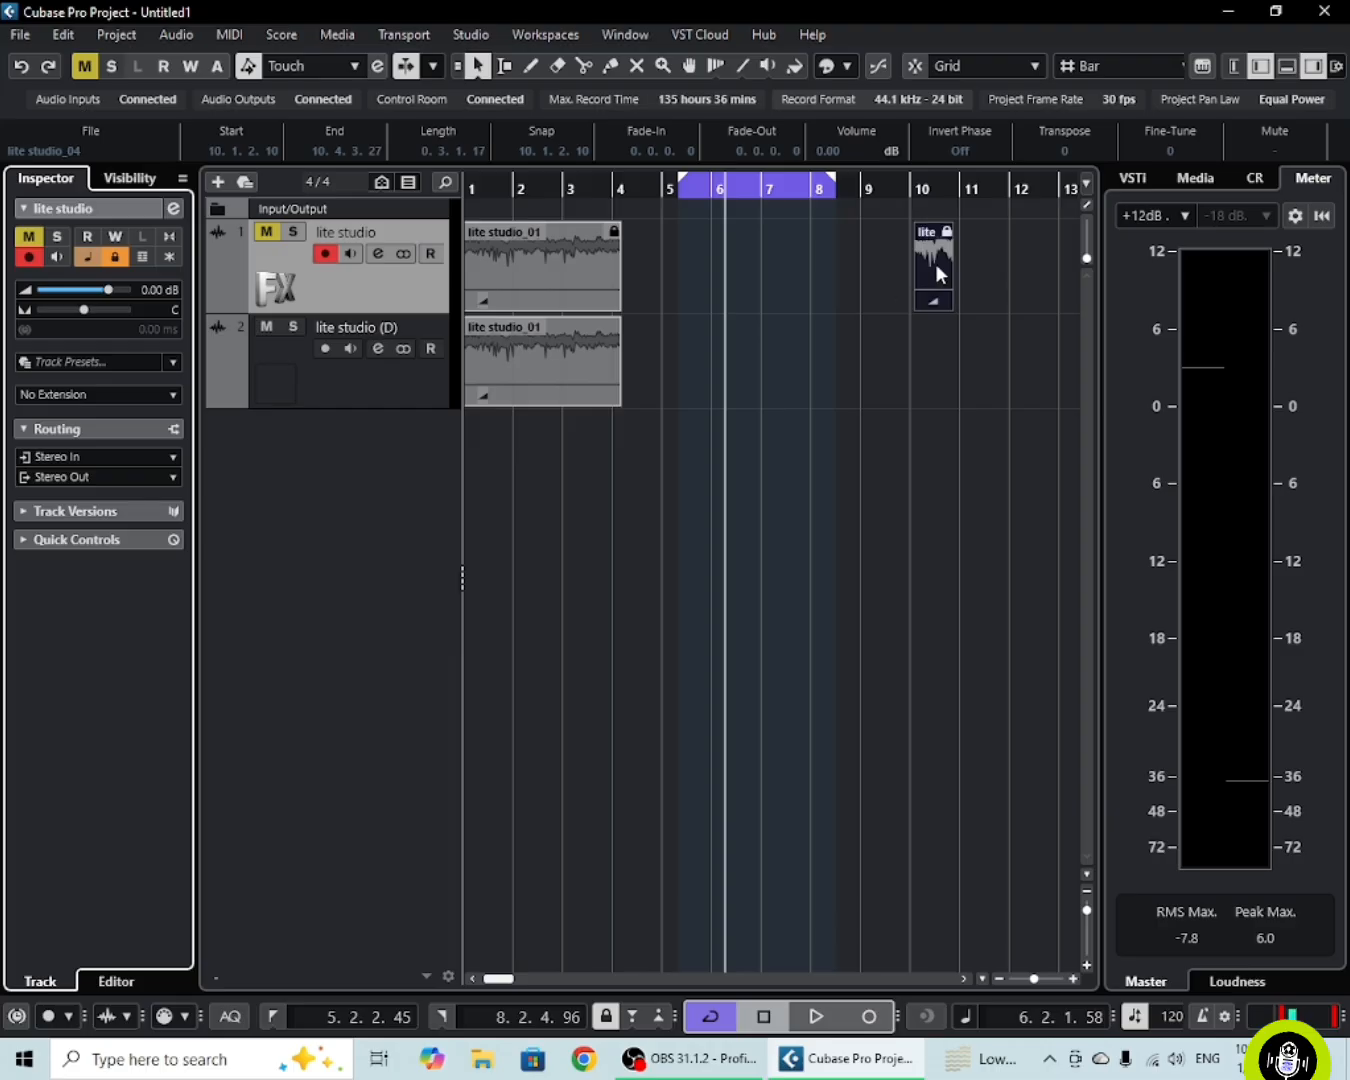
drag(935, 267, 830, 294)
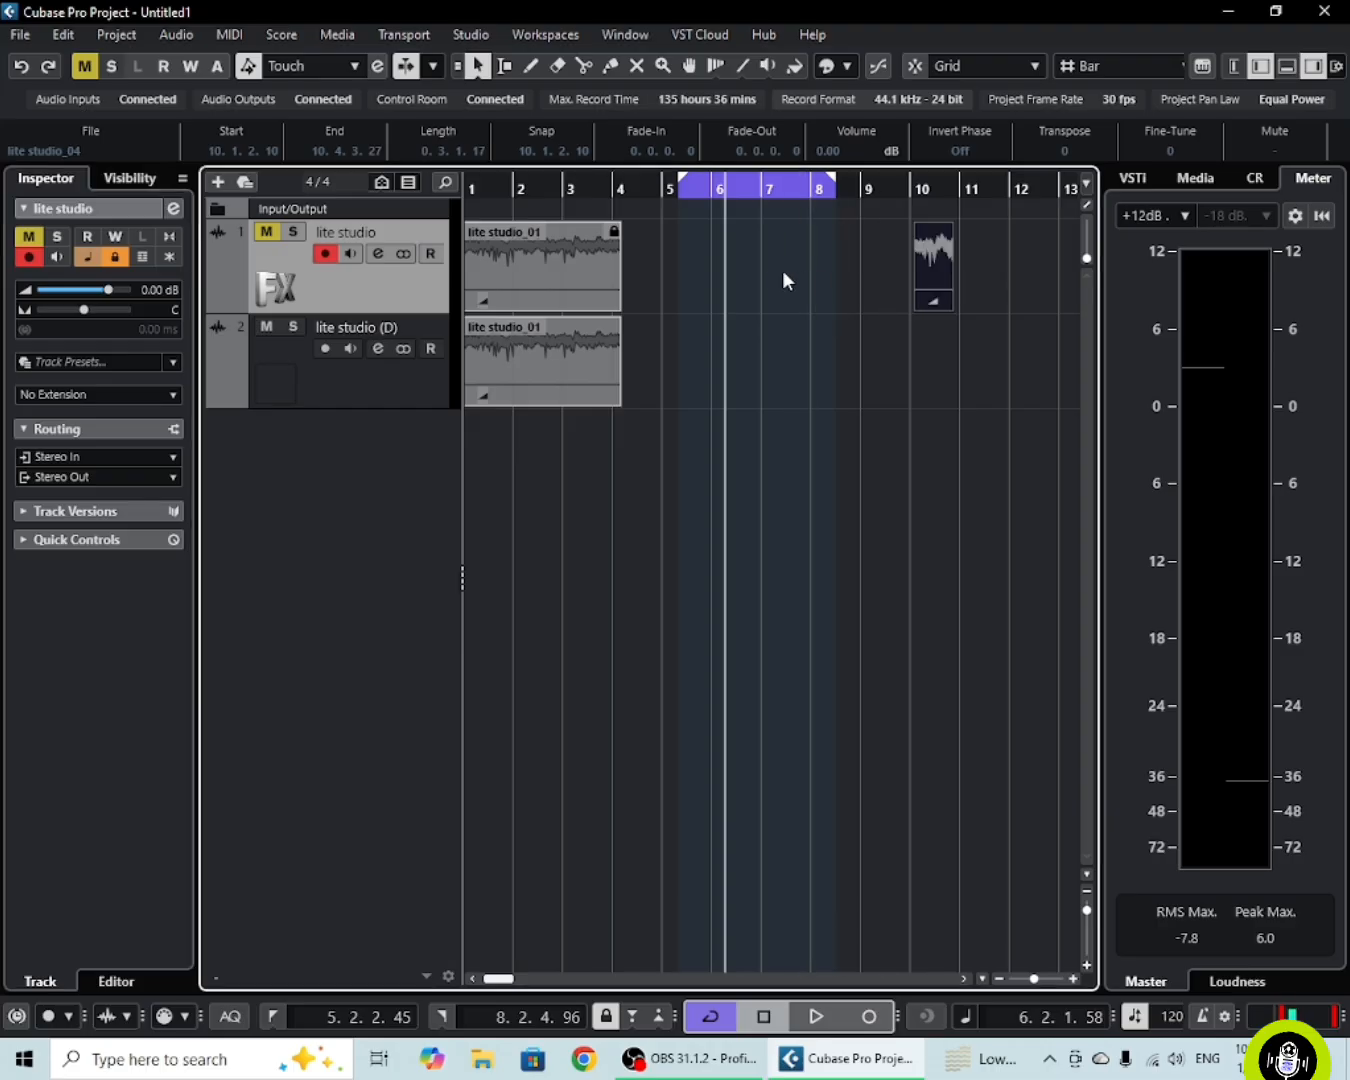
click(750, 271)
drag(590, 264, 672, 276)
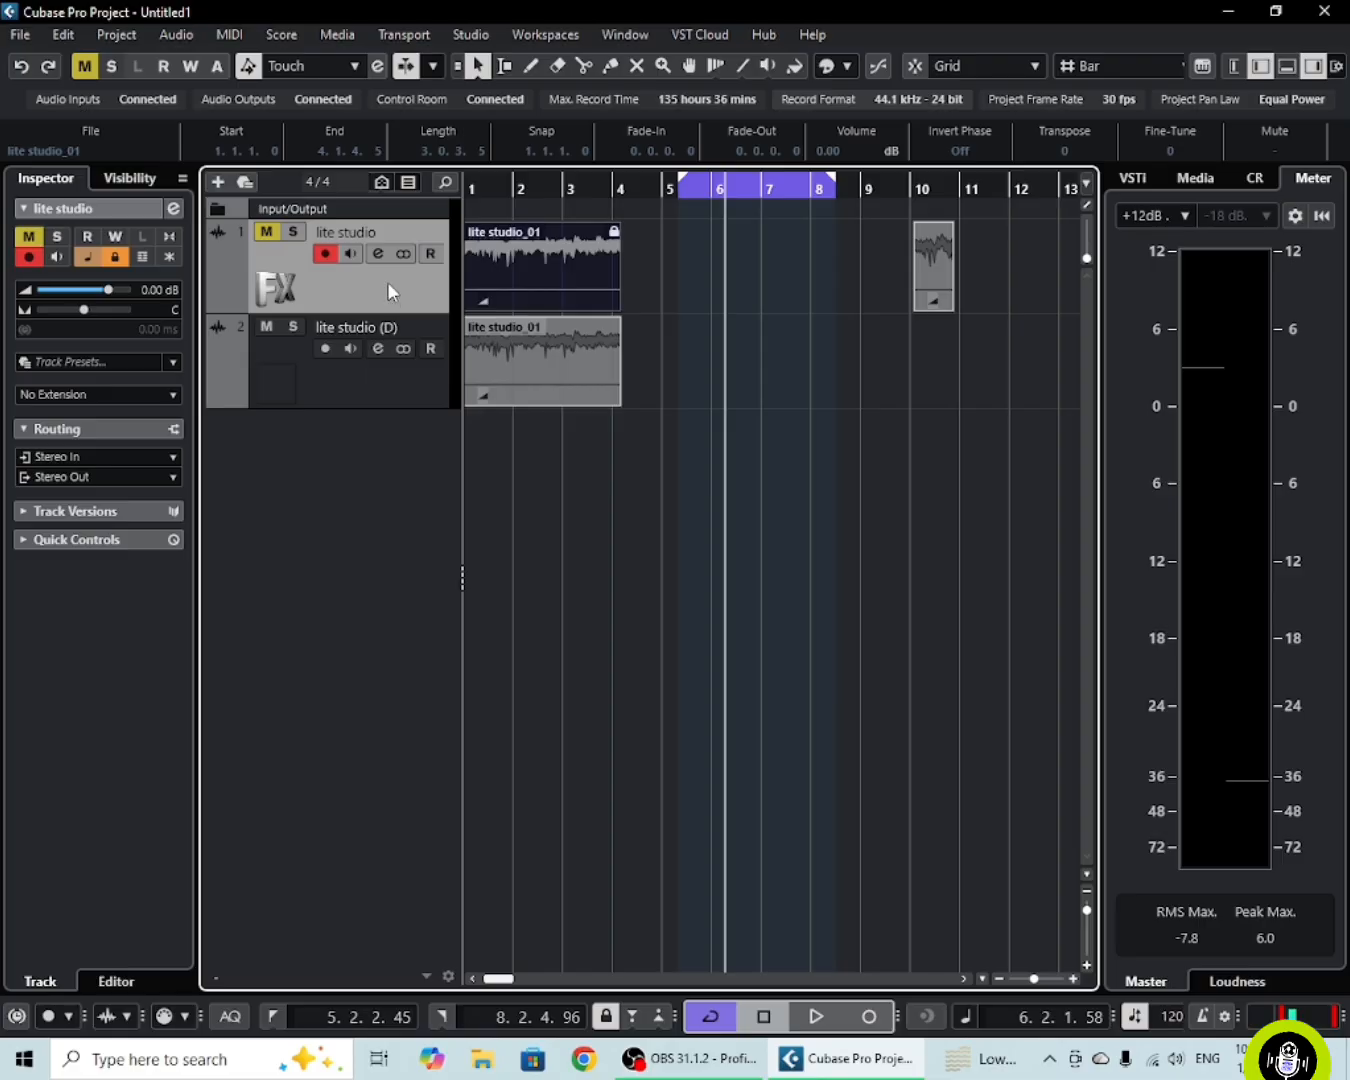
Delete the lite studio track with its clips, and select the remaining lite studio (D) track.
right_click(387, 280)
click(590, 256)
right_click(565, 279)
right_click(408, 281)
click(464, 366)
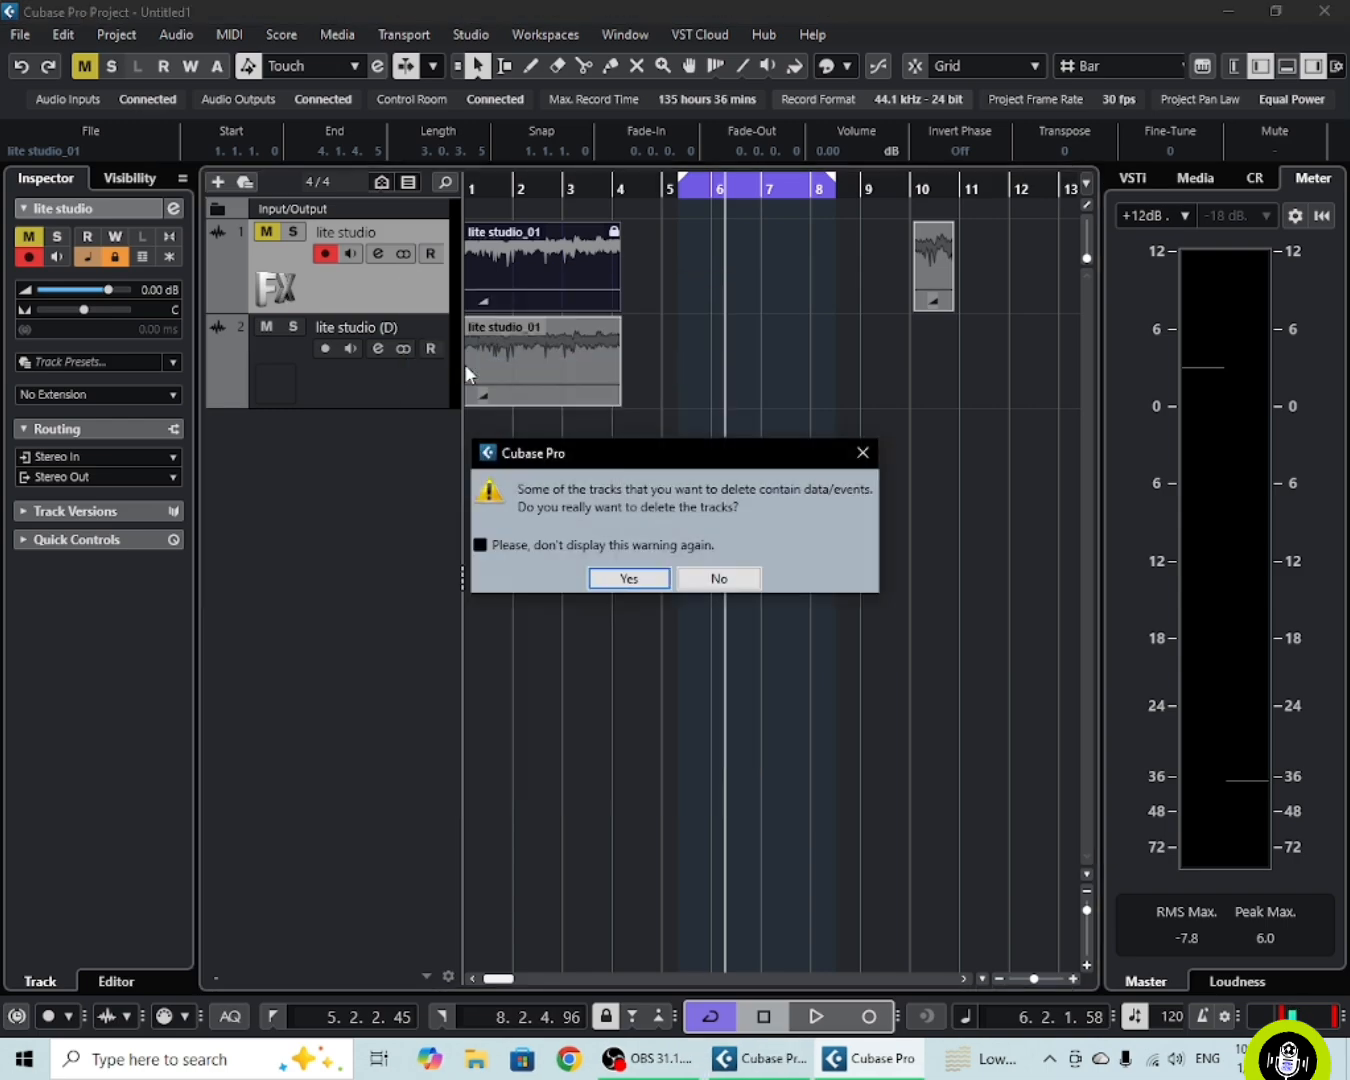
click(620, 581)
click(382, 292)
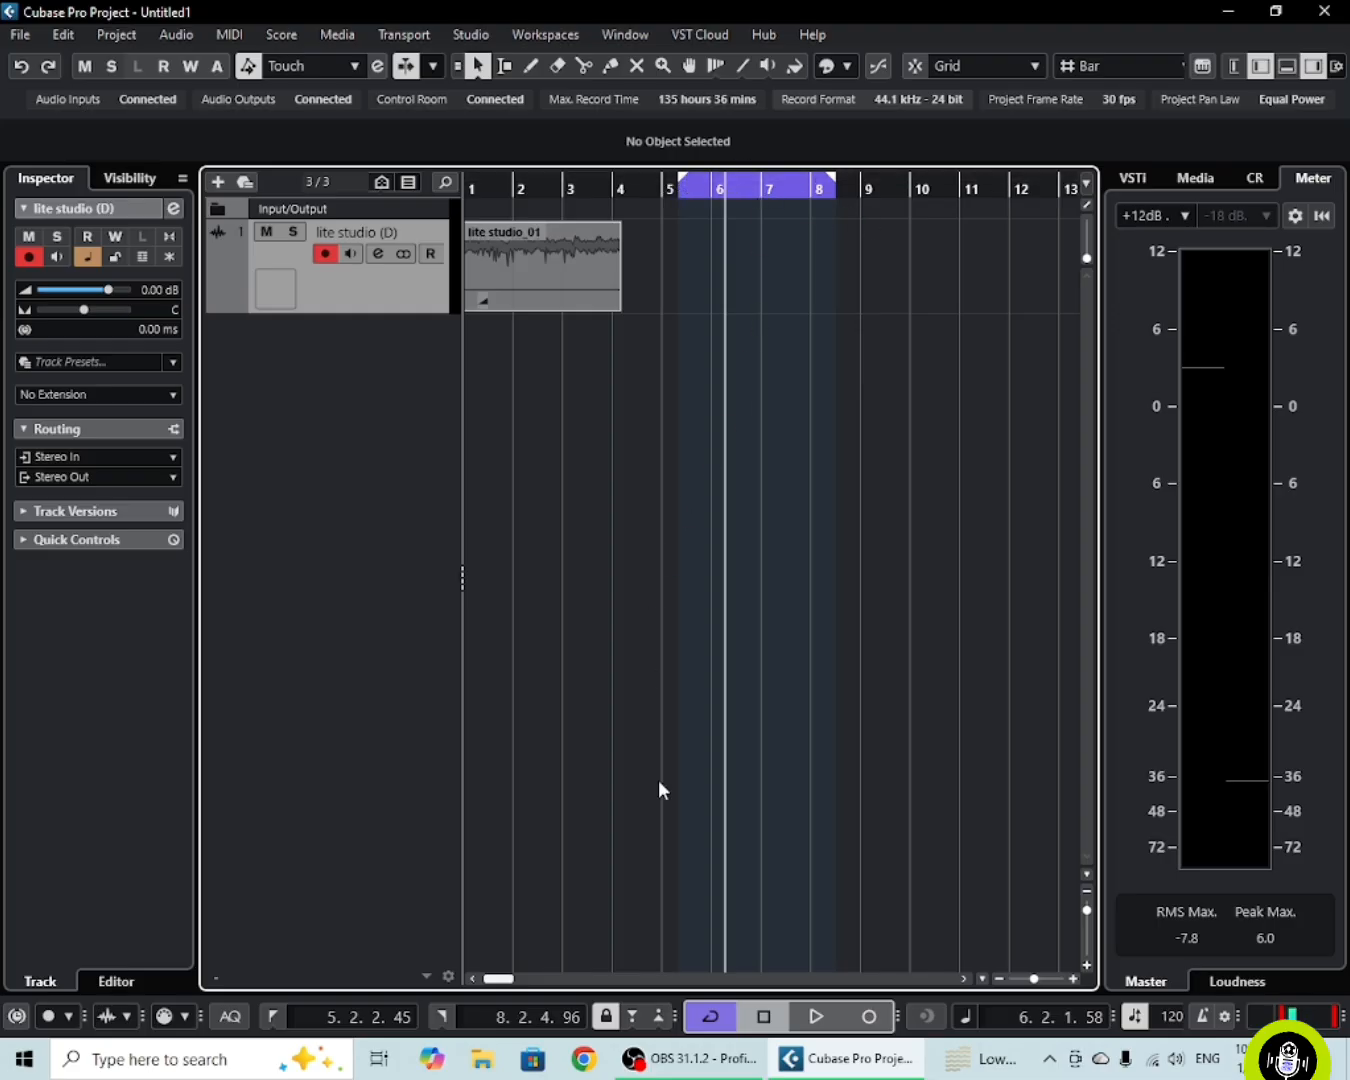
Turn cycle off and keep the master meter on the +12dB Digital Scale.
click(709, 1017)
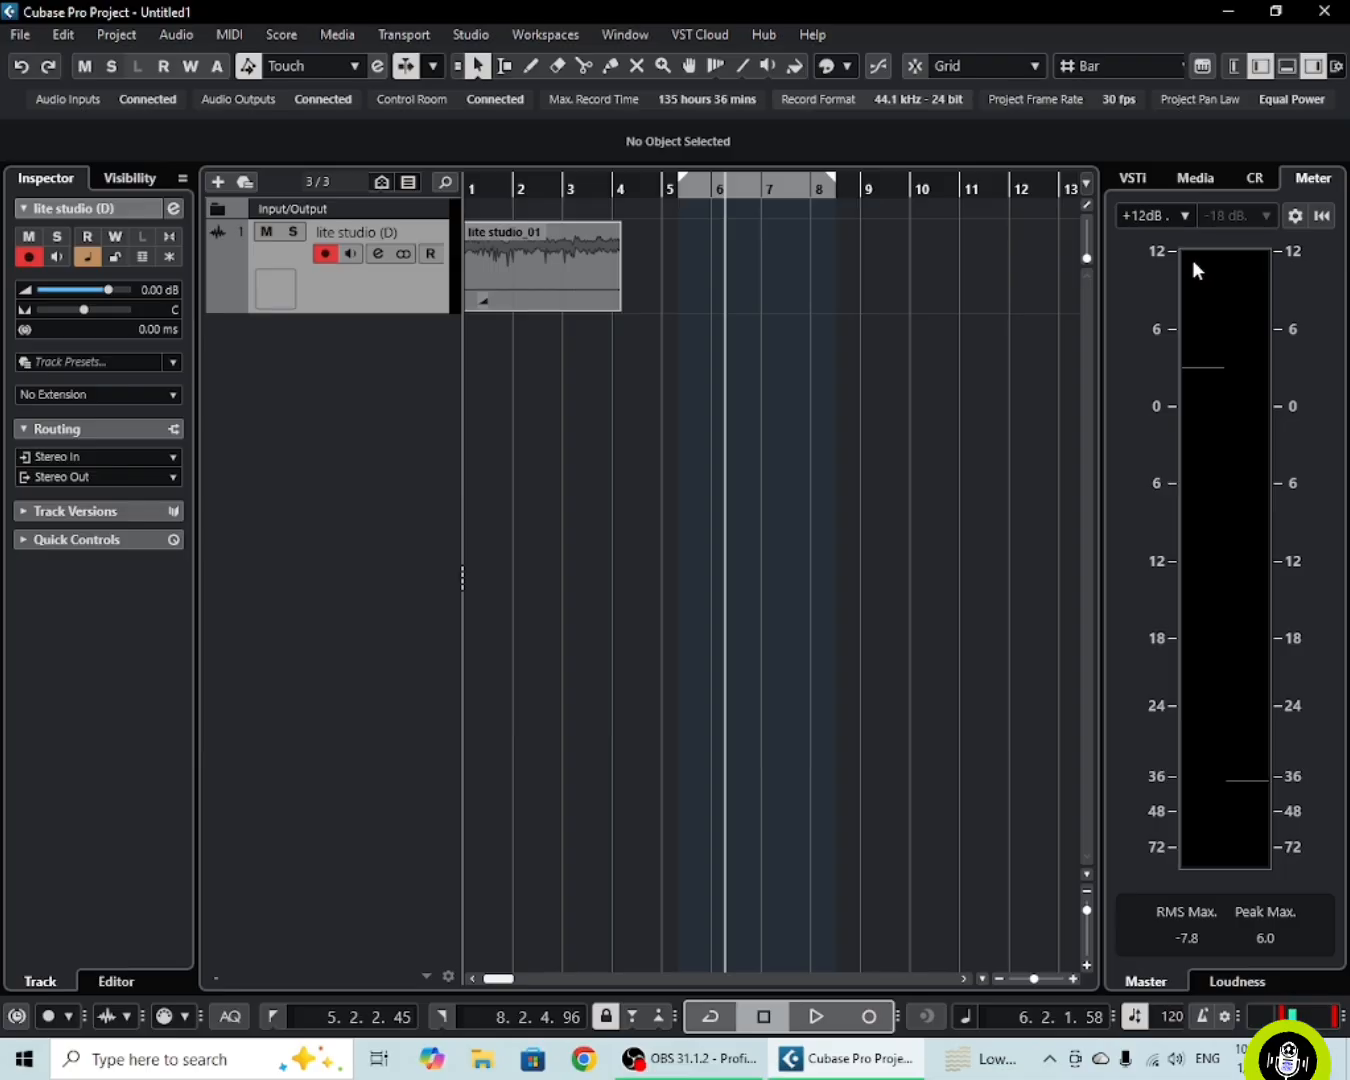
click(1186, 217)
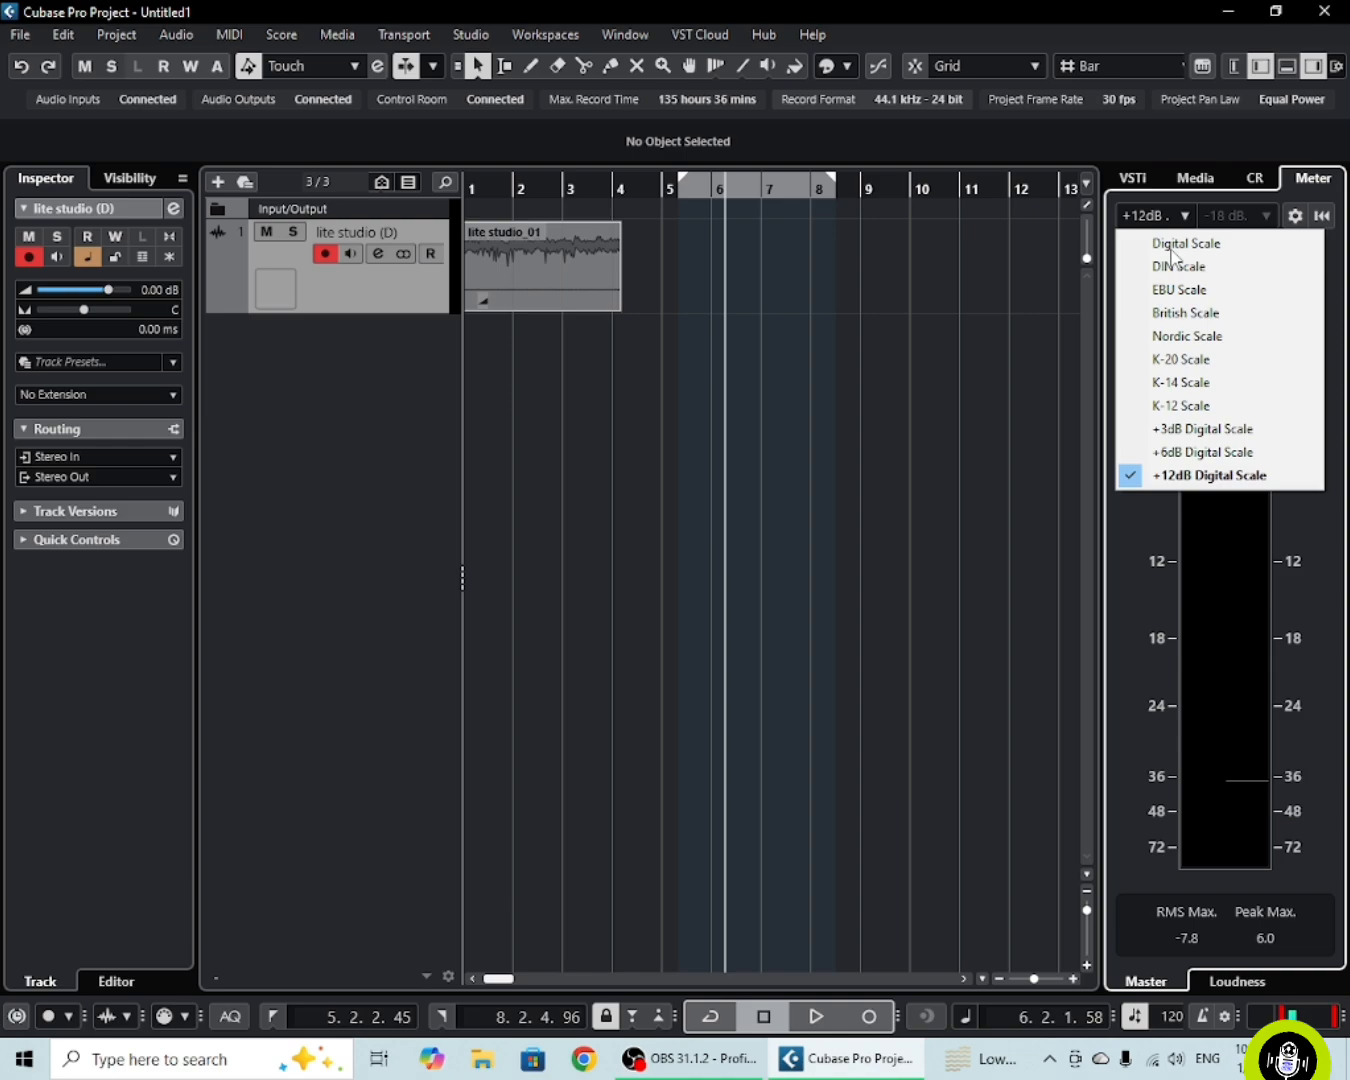
click(1209, 481)
click(849, 589)
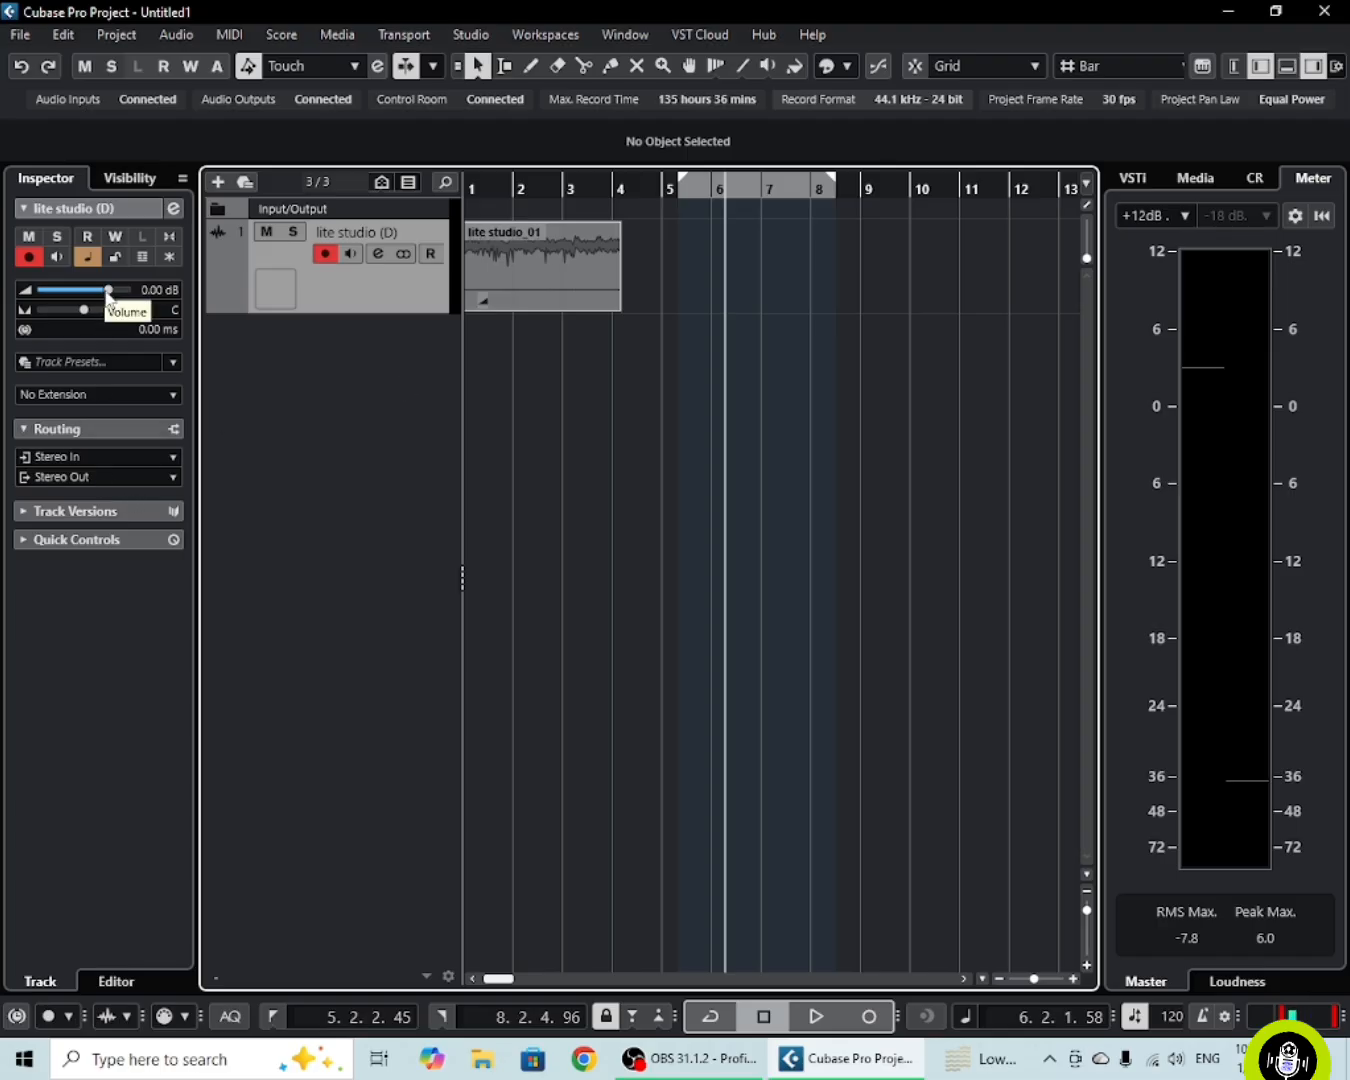
Raise the lite studio (D) track's volume to 1.21 dB and widen the track list.
mouse_move(108, 291)
mouse_down()
mouse_move(121, 293)
mouse_move(110, 291)
mouse_up()
drag(461, 348, 548, 340)
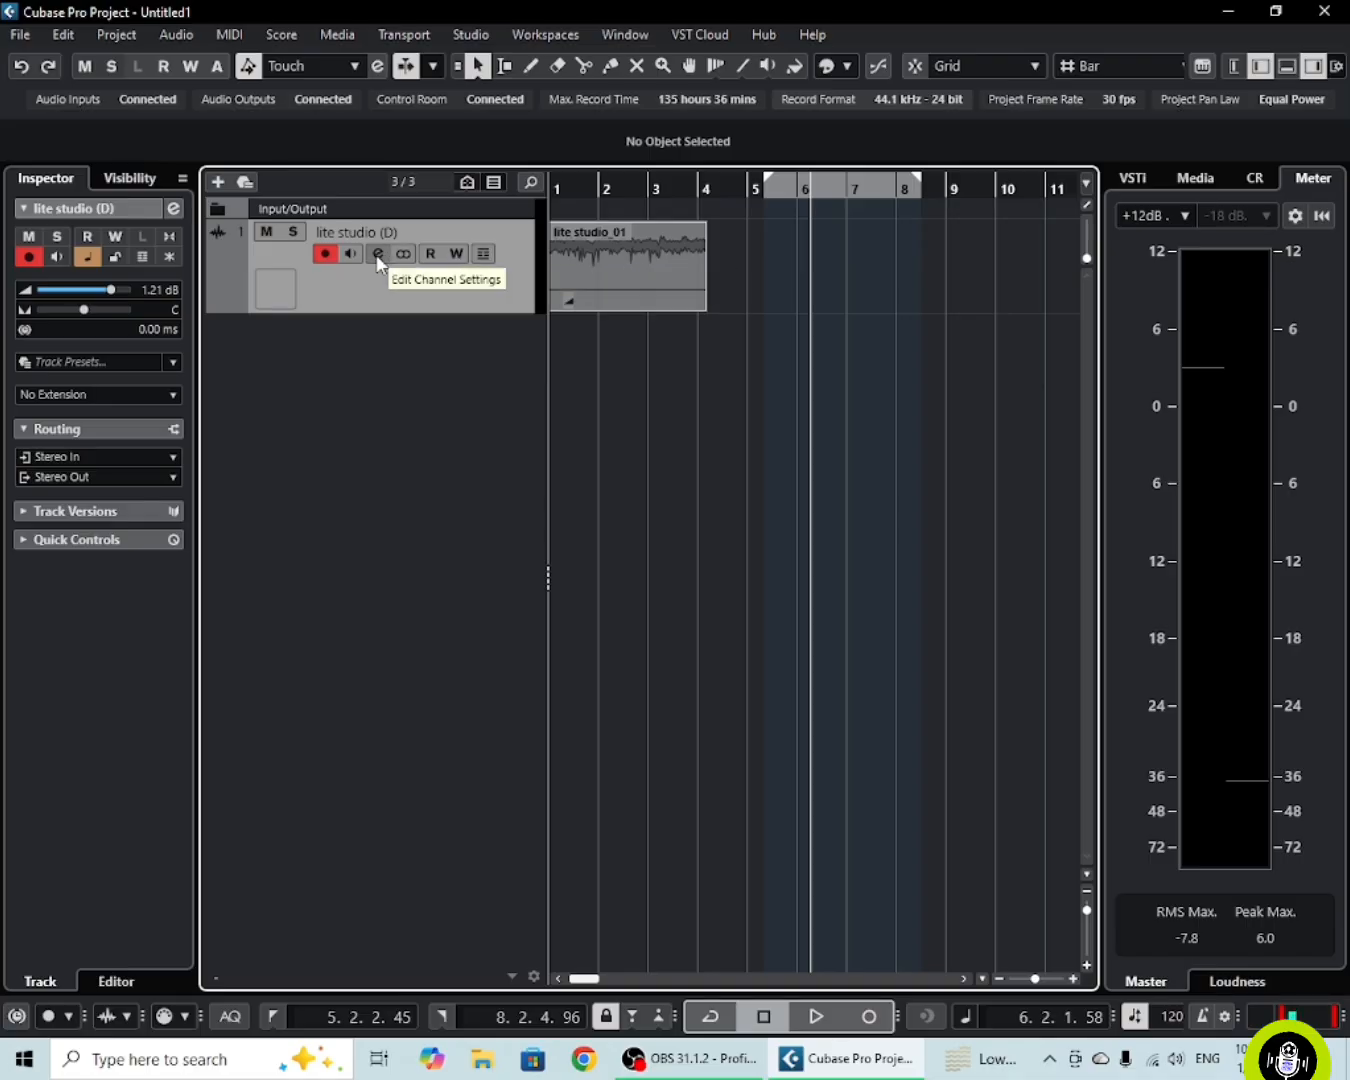
Open the channel settings of the lite studio (D) track, reposition their window for viewing, and close it.
click(378, 257)
drag(362, 283, 284, 214)
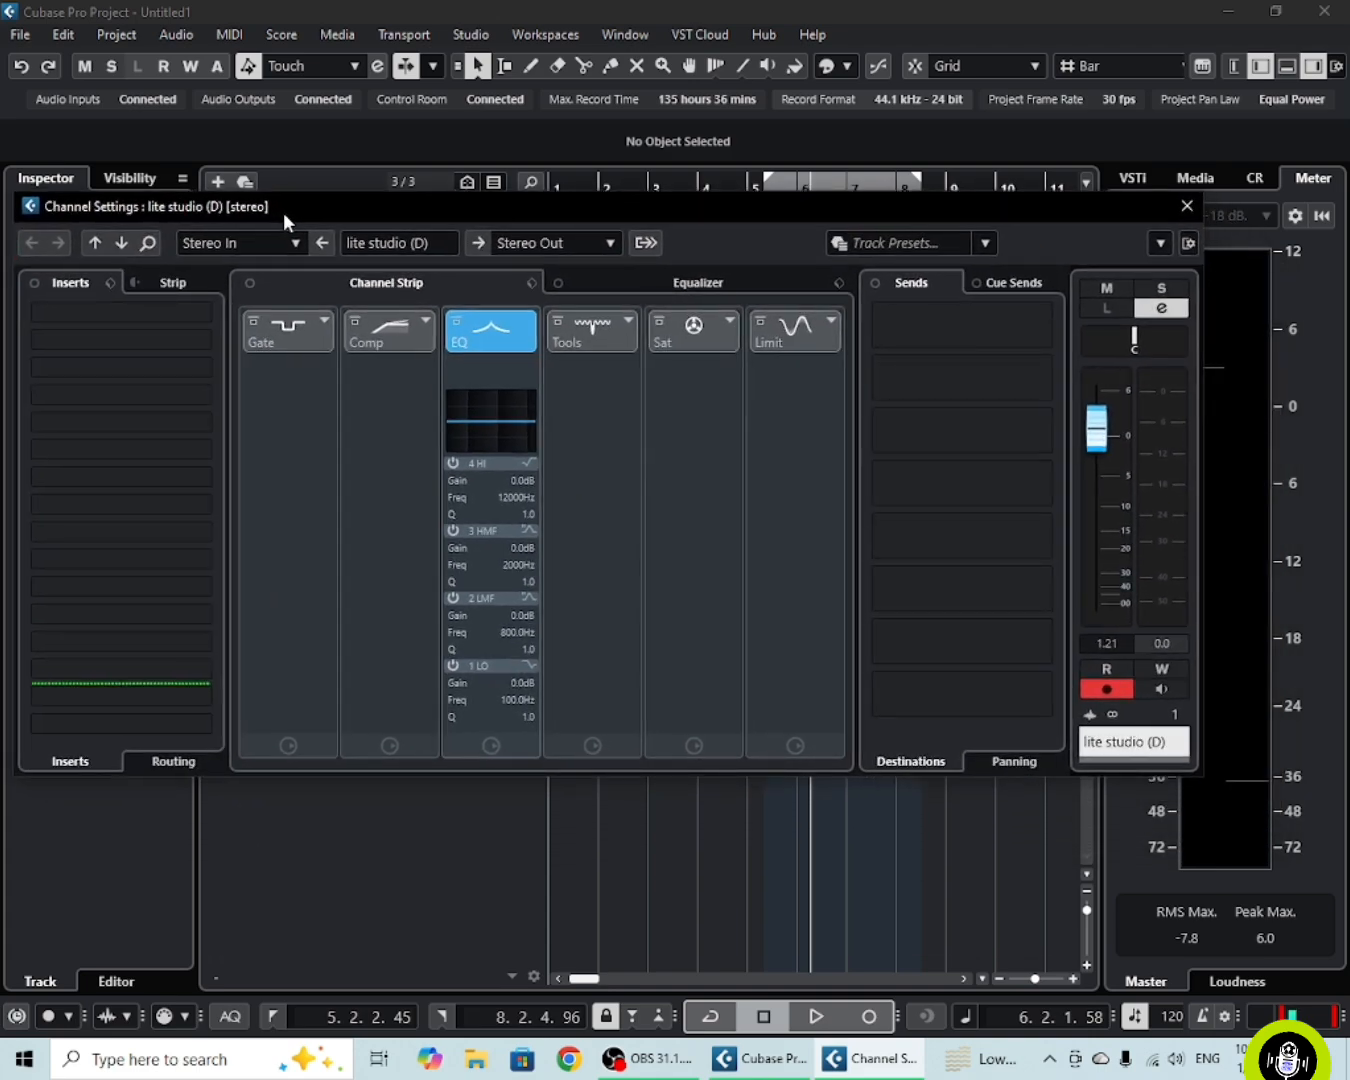
click(1186, 205)
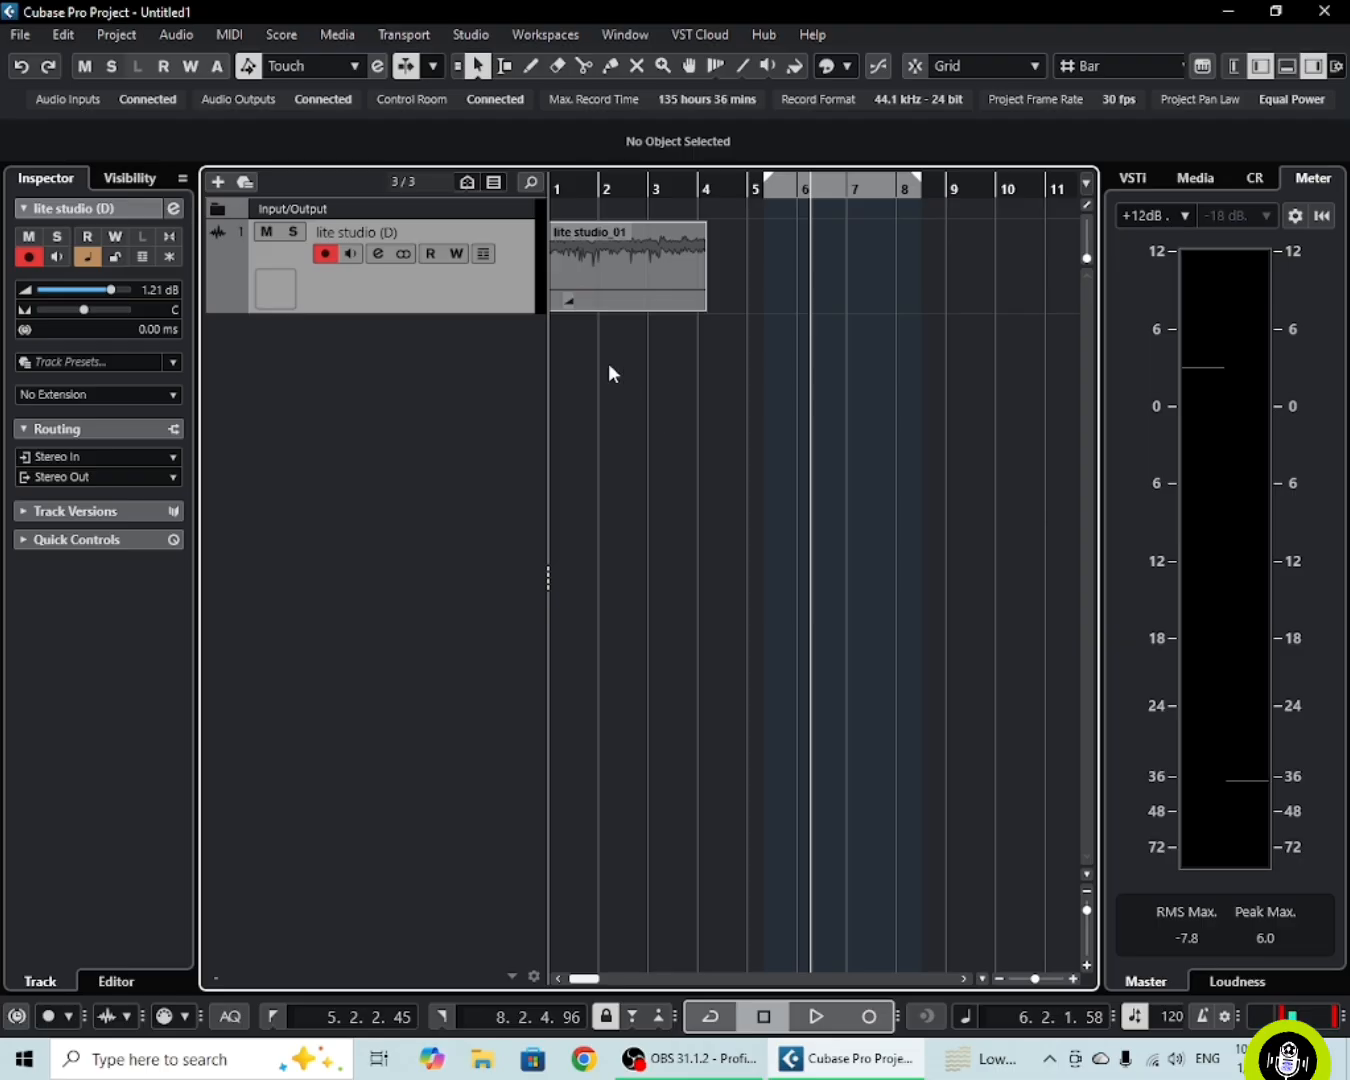